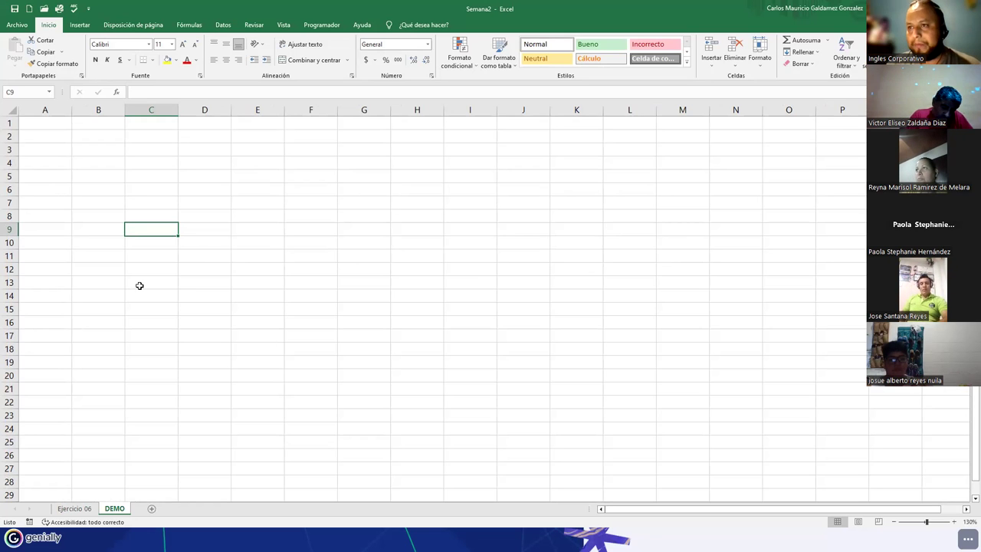
Enter the title "Planilla de Pagos" in cell A1 of the DEMO sheet.
{"action": "left_click", "coordinate": [47, 124]}
{"action": "left_click_drag", "start_coordinate": [78, 120], "coordinate": [38, 125]}
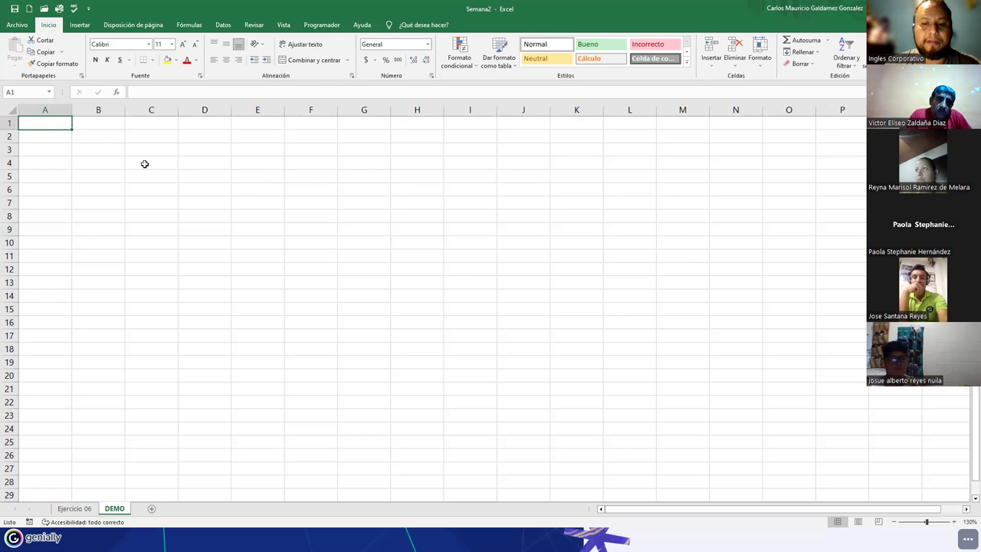
{"action": "type", "text": "Planilla de Pagos"}
{"action": "key", "text": "Return"}
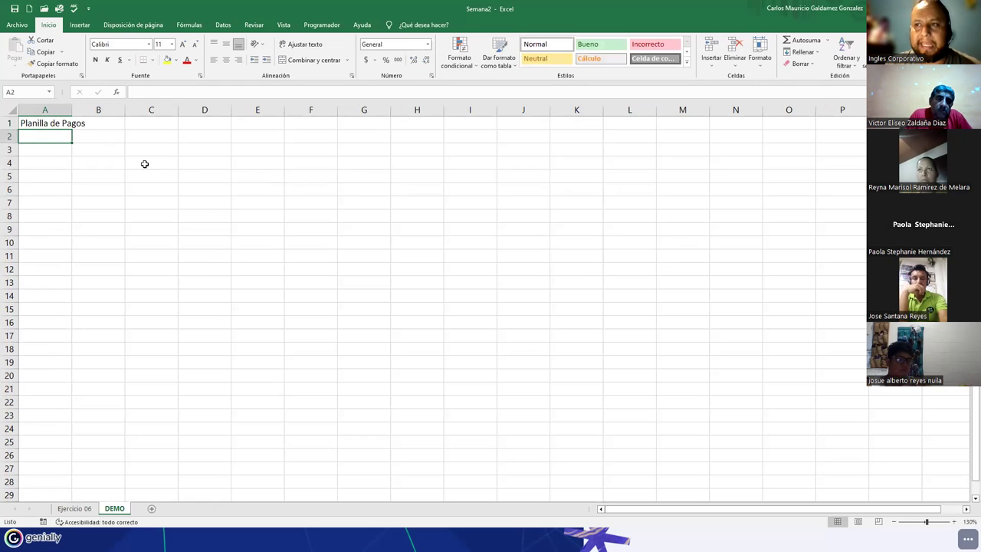
Enter the headers Codigo, Carnet, Nombres, Apellidos and Sueldo in cells A4 to E4.
{"action": "left_click", "coordinate": [40, 166]}
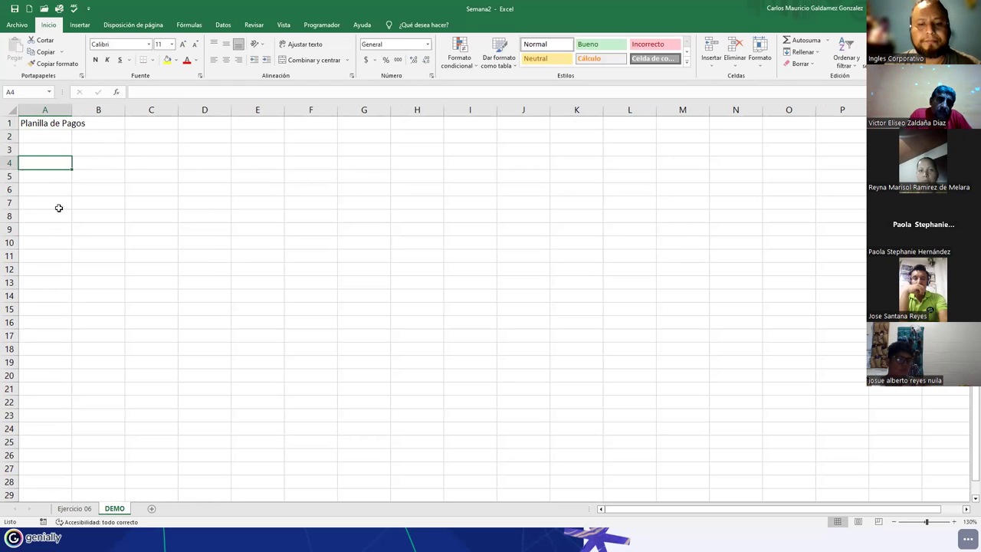
{"action": "type", "text": "Co"}
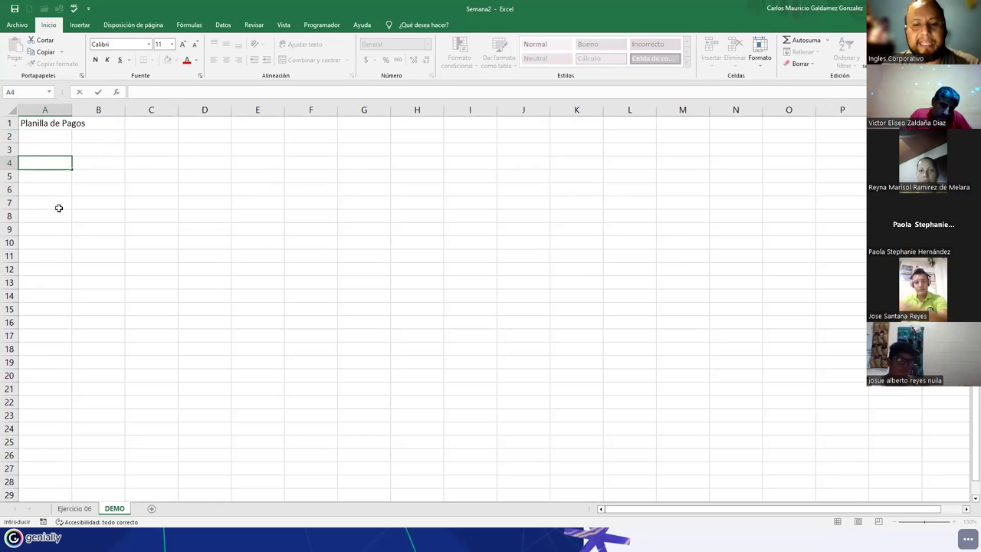
{"action": "type", "text": "digo"}
{"action": "key", "text": "Tab"}
{"action": "type", "text": "Carnet"}
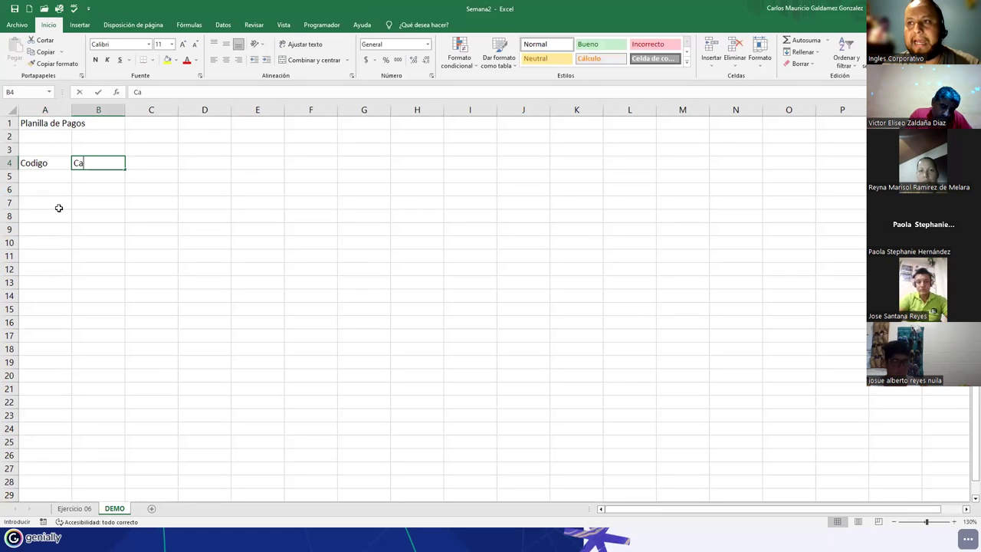
{"action": "key", "text": "Tab"}
{"action": "type", "text": "Nombres"}
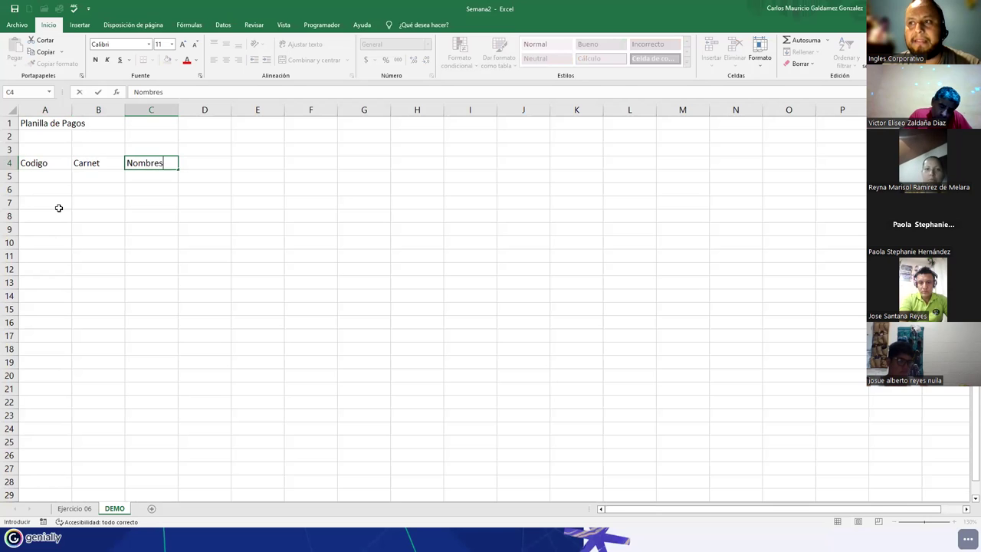
{"action": "key", "text": "Tab"}
{"action": "type", "text": "Apellidos"}
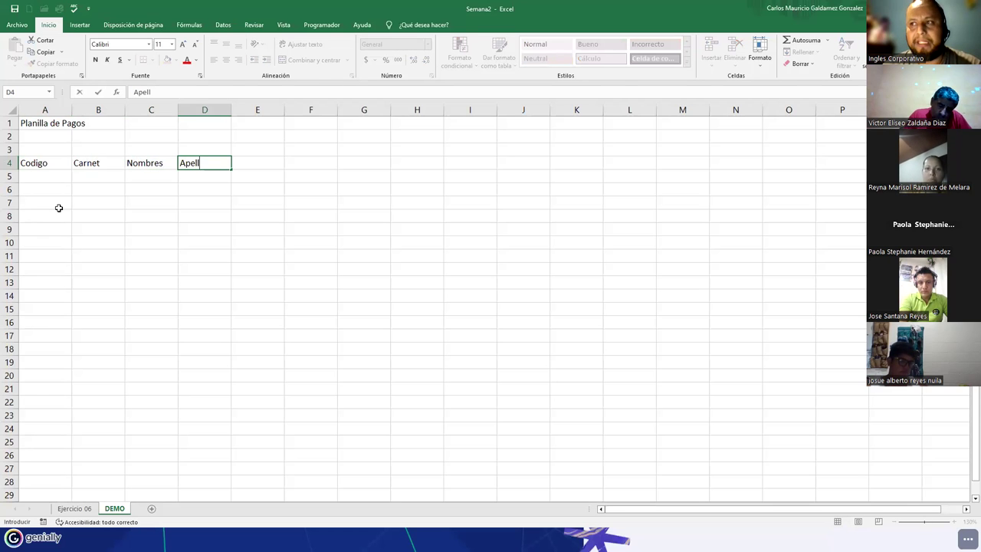
{"action": "key", "text": "Tab"}
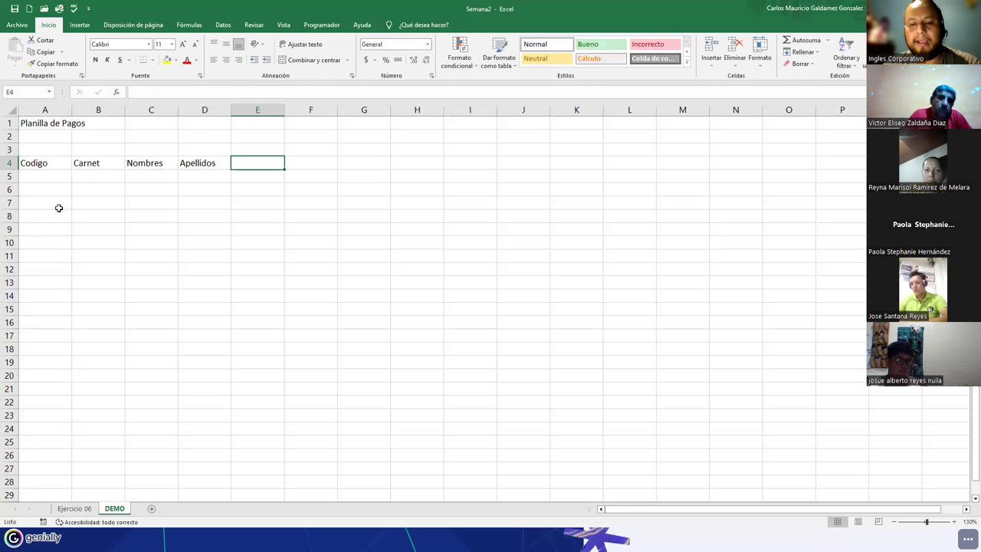
{"action": "type", "text": "Sueldo"}
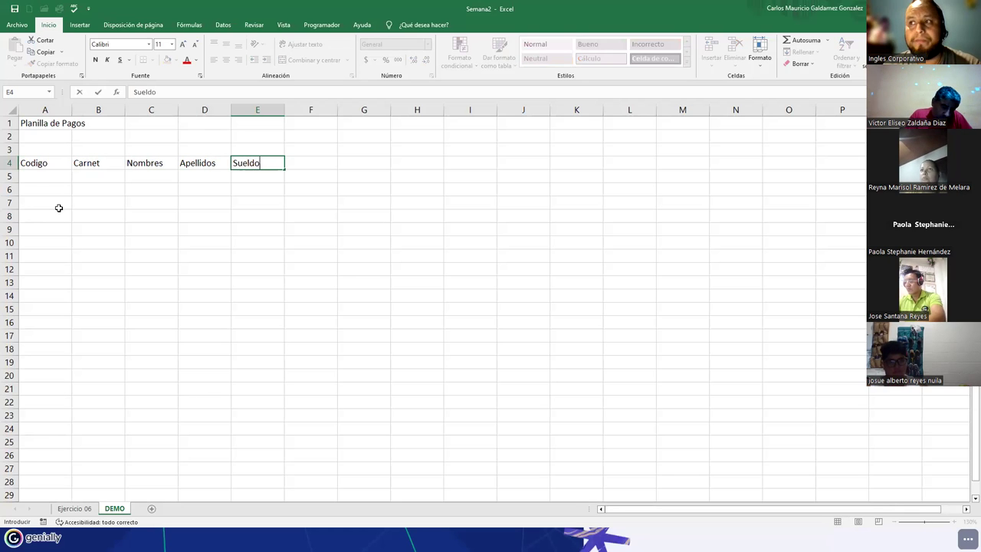
{"action": "key", "text": "Tab"}
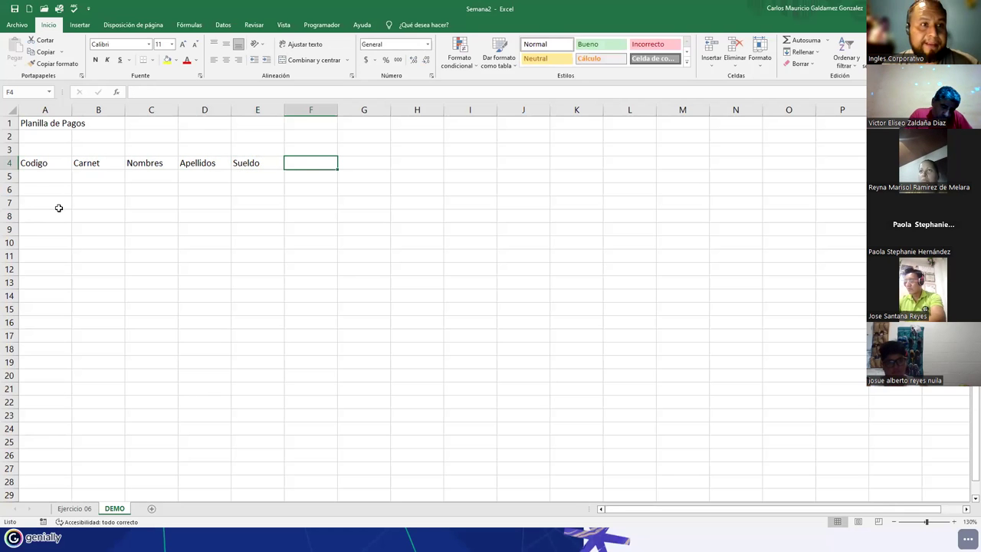
Enter the deduction headers ISSS, AFP, FSV, RENTA, ANTICIPOS and T-DESC in cells F4 to K4.
{"action": "type", "text": "ISSS"}
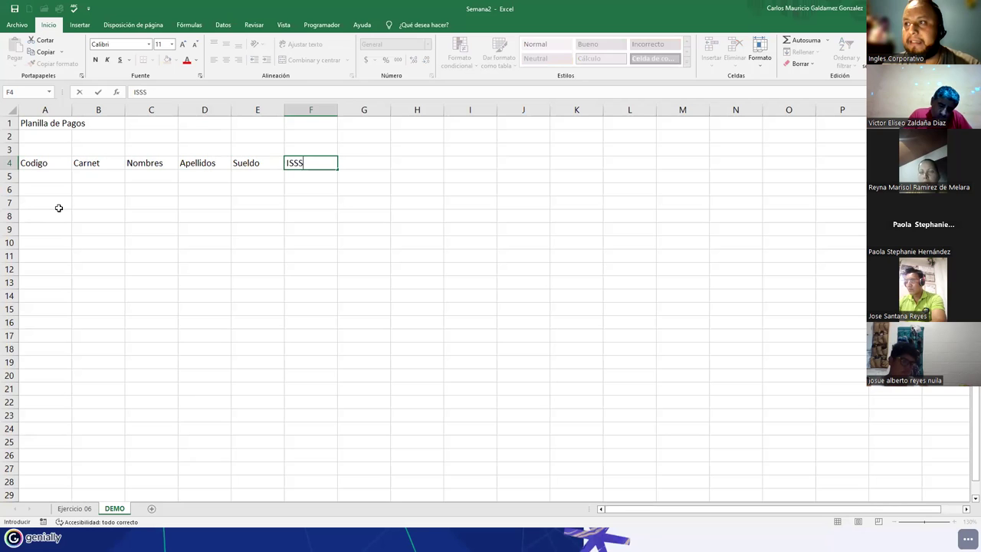
{"action": "key", "text": "Tab"}
{"action": "type", "text": "AFP"}
{"action": "key", "text": "Tab"}
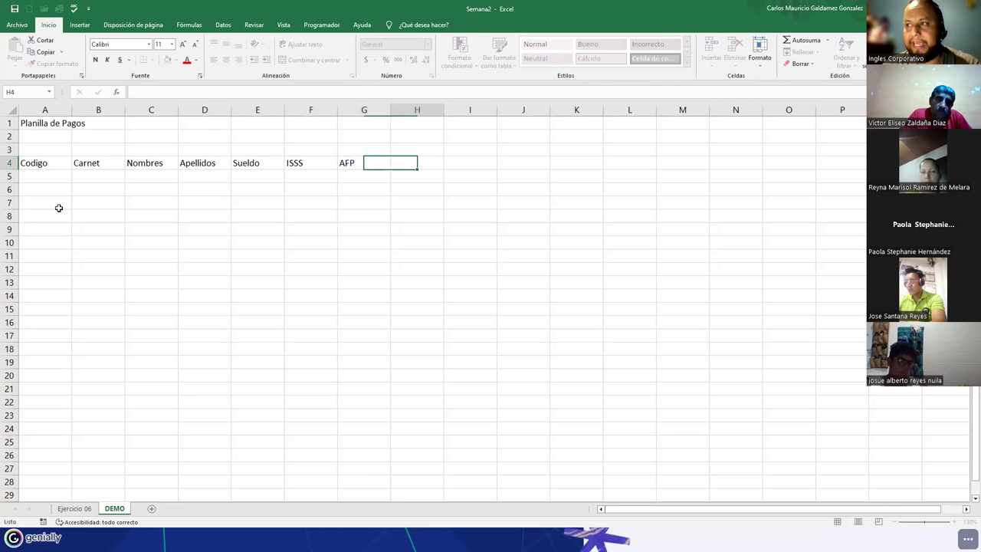
{"action": "type", "text": "FSV"}
{"action": "key", "text": "Tab"}
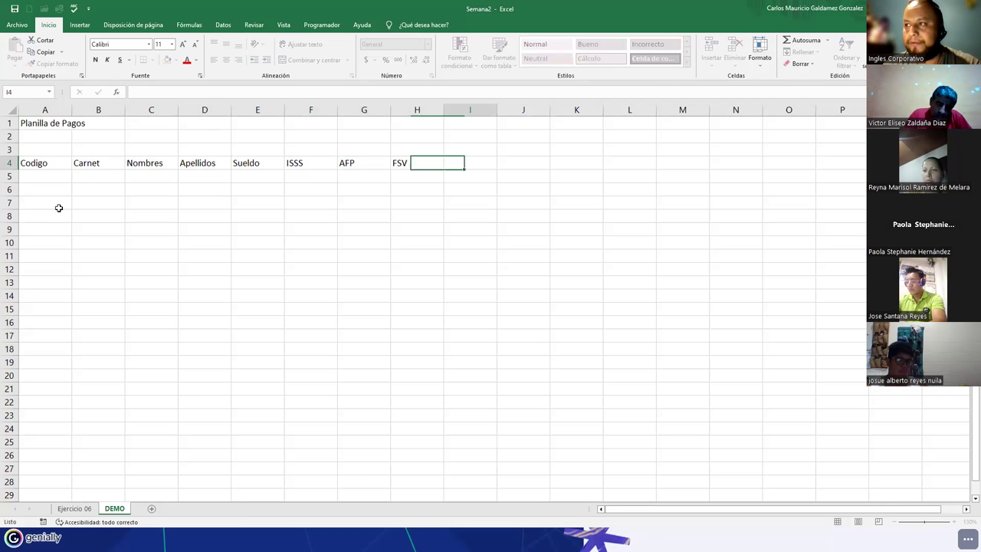
{"action": "type", "text": "RENTA"}
{"action": "key", "text": "Tab"}
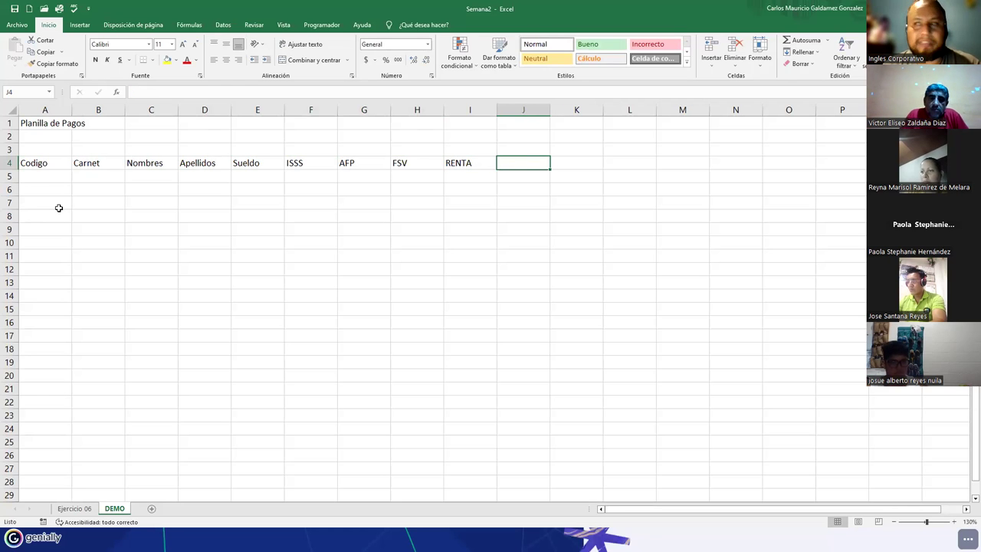
{"action": "type", "text": "ANTICIPOS"}
{"action": "key", "text": "Tab"}
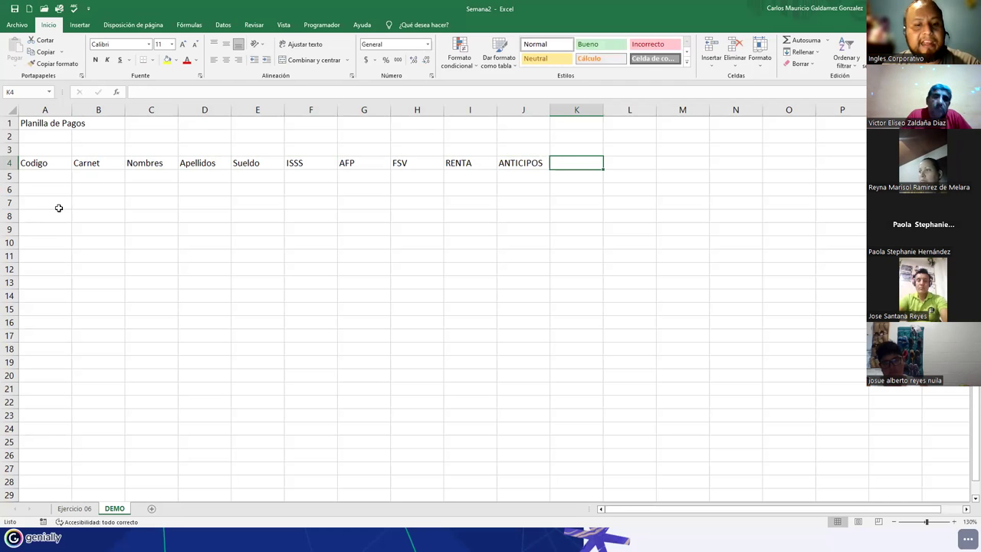
{"action": "type", "text": "T-DESC"}
{"action": "key", "text": "Return"}
{"action": "key", "text": "Up"}
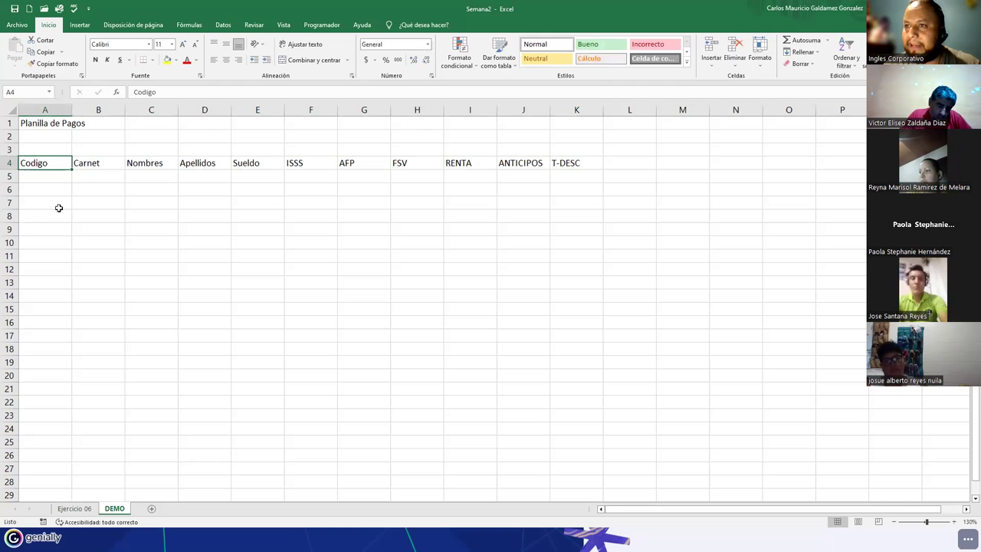
Review the row 4 headers one by one from Codigo to T-DESC.
{"action": "key", "text": "Right"}
{"action": "key", "text": "Right"}
{"action": "key", "text": "Right"}
{"action": "key", "text": "Right"}
{"action": "key", "text": "Right"}
{"action": "key", "text": "Right"}
{"action": "key", "text": "Right"}
{"action": "key", "text": "Right"}
{"action": "key", "text": "Right"}
{"action": "key", "text": "Right"}
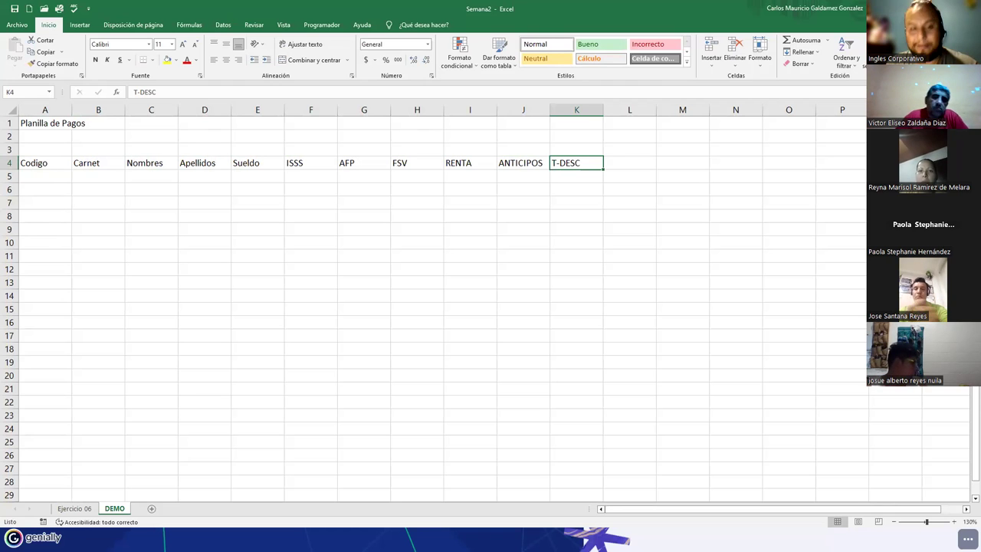
Merge and center cells F2:J2 above the deduction columns and enter the heading DESCUENTOS.
{"action": "left_click_drag", "start_coordinate": [291, 149], "coordinate": [520, 149]}
{"action": "left_click_drag", "start_coordinate": [313, 134], "coordinate": [508, 135]}
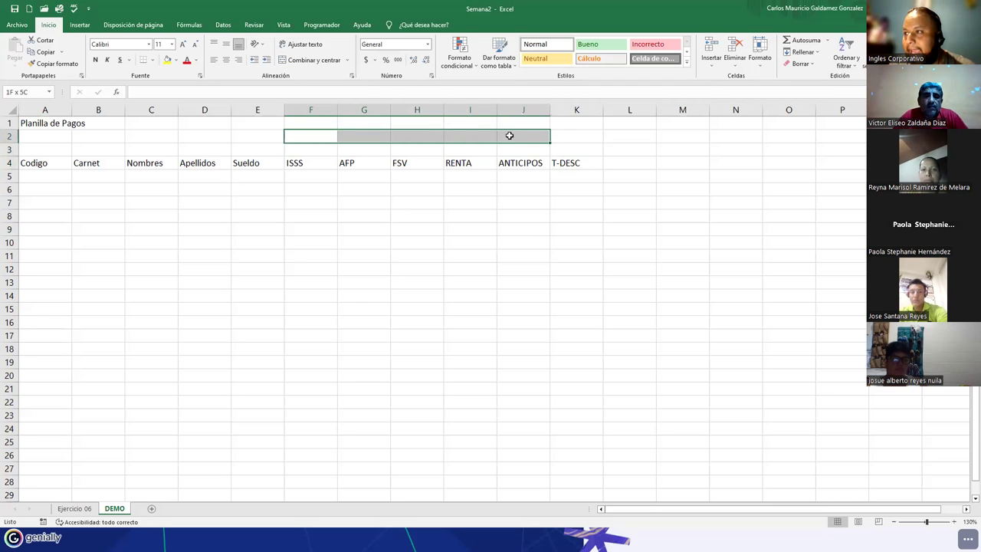
{"action": "left_click", "coordinate": [302, 64]}
{"action": "type", "text": "DESCUENTOS"}
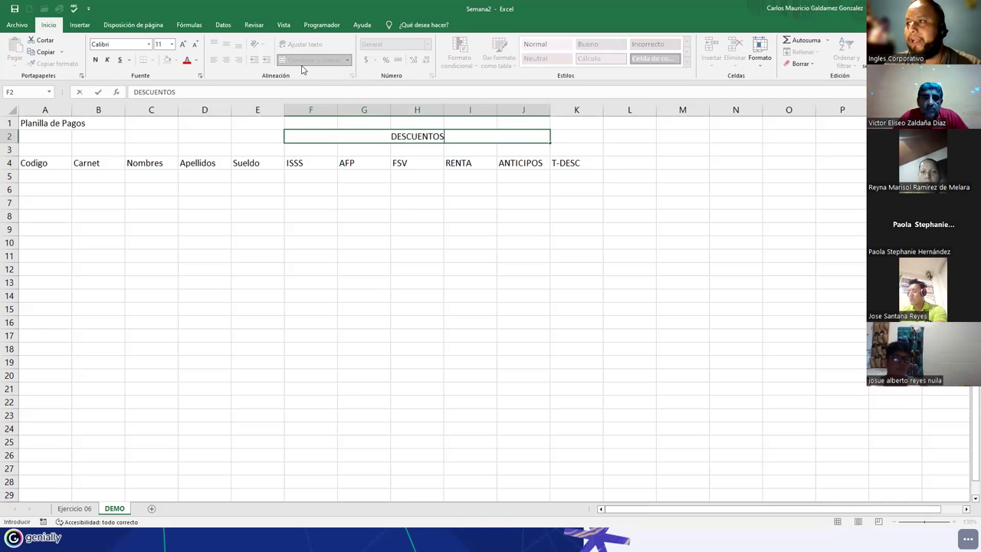
{"action": "key", "text": "Return"}
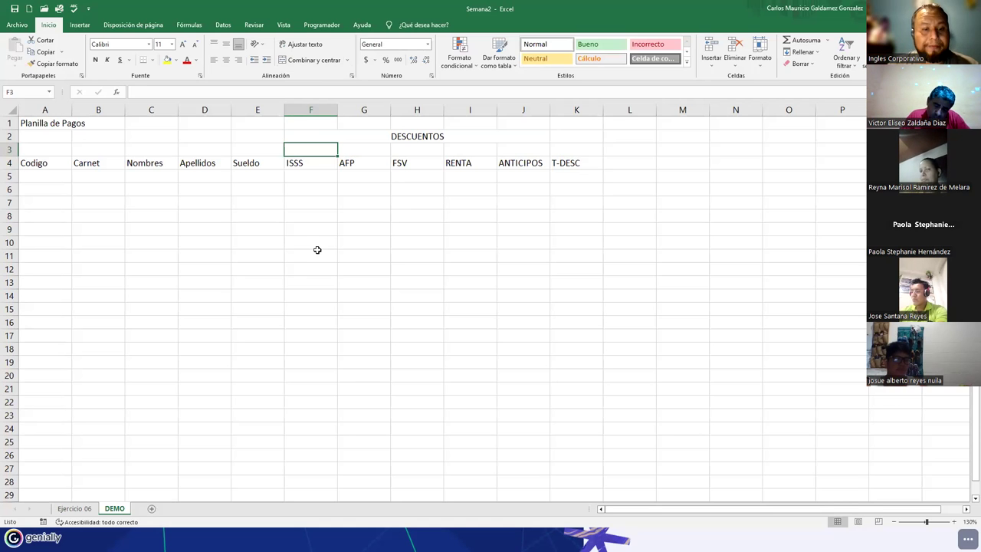
Enter the deduction rates 3%, 6.25%, 7.14% and 10% in F3:I3 above ISSS, AFP, FSV and RENTA.
{"action": "type", "text": "3%"}
{"action": "key", "text": "Tab"}
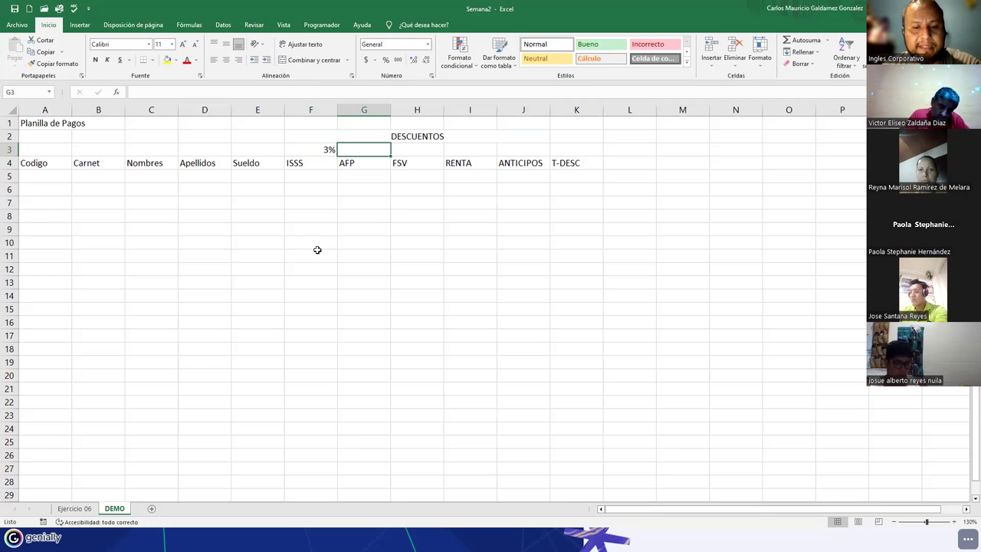
{"action": "type", "text": "6.25%"}
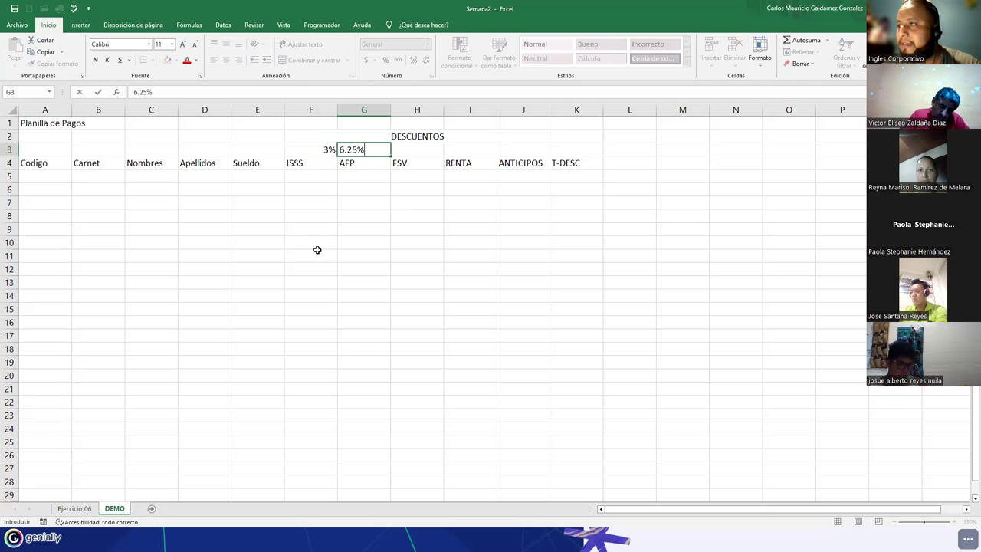
{"action": "key", "text": "Tab"}
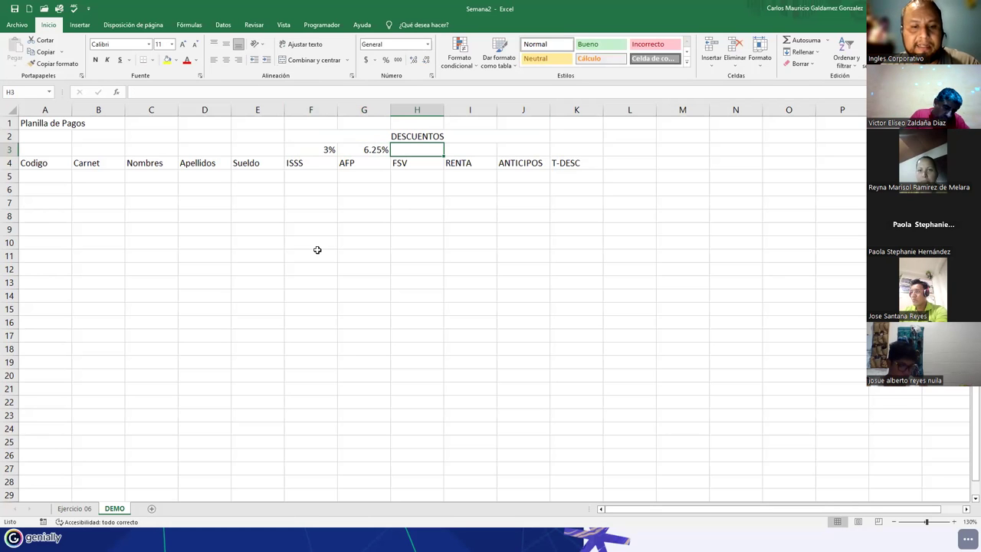
{"action": "type", "text": "7.14%"}
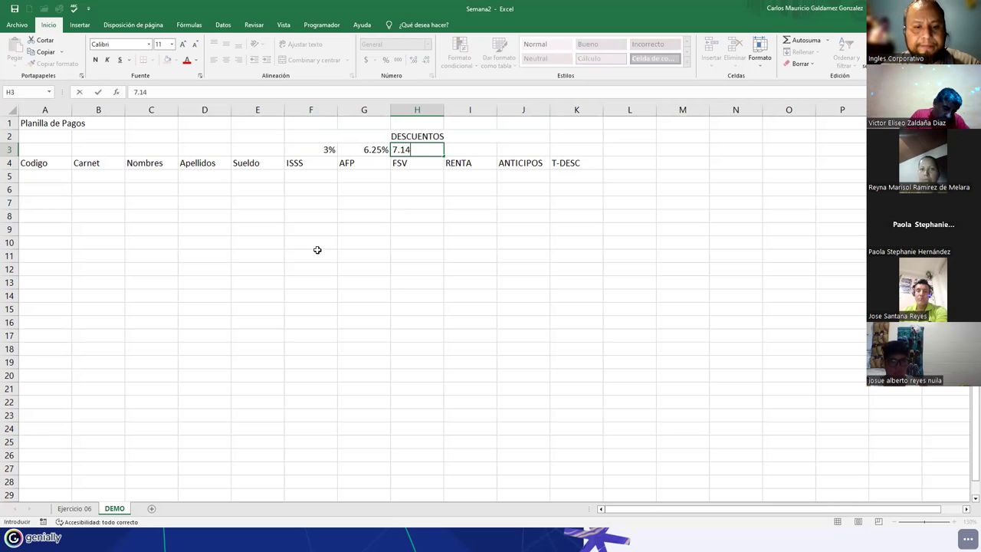
{"action": "key", "text": "Tab"}
{"action": "type", "text": "10"}
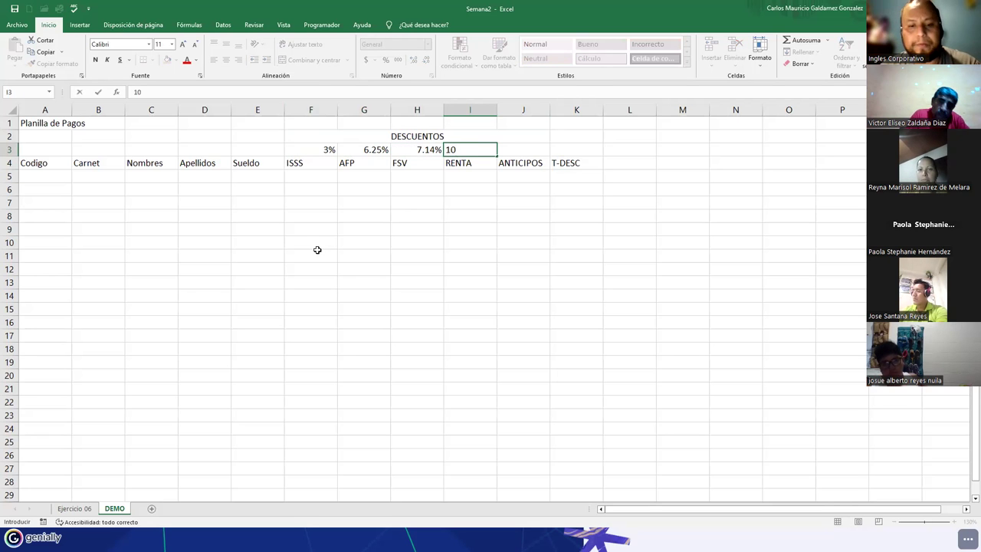
{"action": "type", "text": "%"}
{"action": "key", "text": "Tab"}
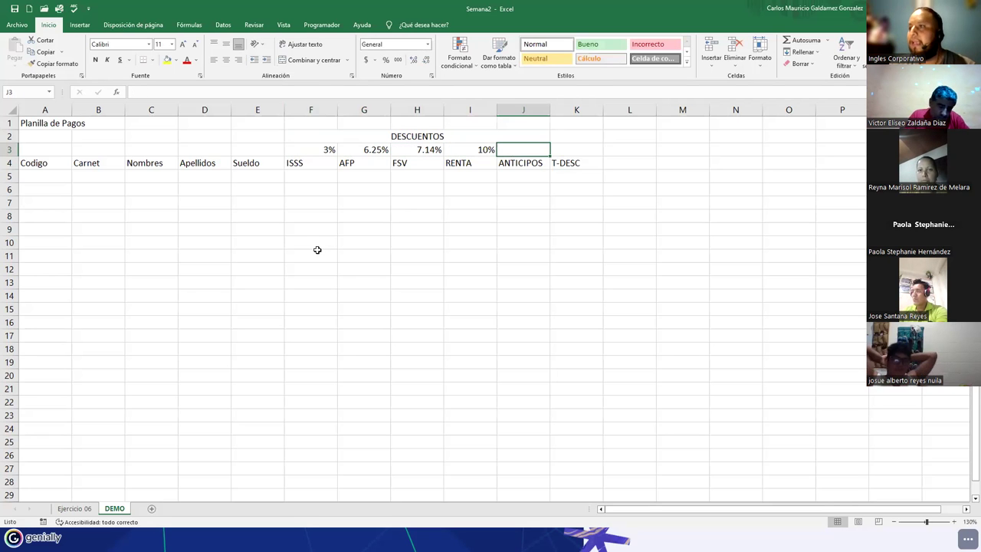
Merge and center J3:J4 for ANTICIPOS and K2:K4 for T-DESC, aligning T-DESC to the vertical middle.
{"action": "left_click_drag", "start_coordinate": [519, 149], "coordinate": [516, 161]}
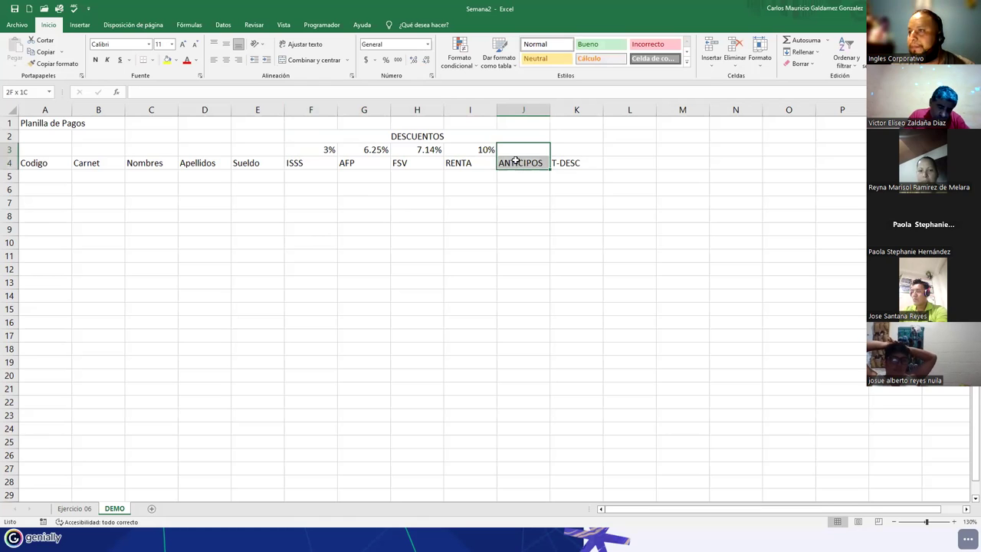
{"action": "left_click", "coordinate": [310, 60]}
{"action": "left_click_drag", "start_coordinate": [573, 147], "coordinate": [553, 142]}
{"action": "left_click", "coordinate": [310, 60]}
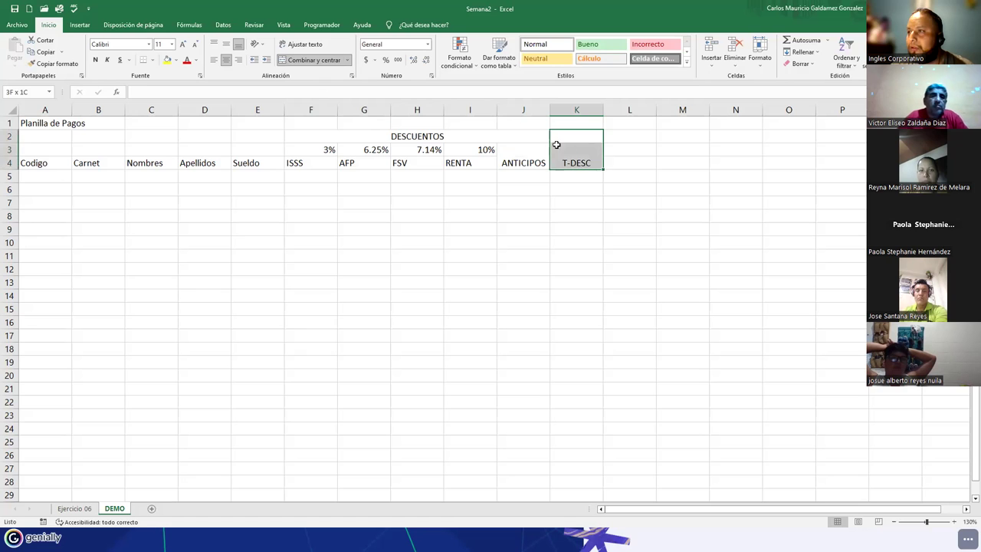
{"action": "left_click", "coordinate": [310, 59]}
{"action": "left_click", "coordinate": [310, 60]}
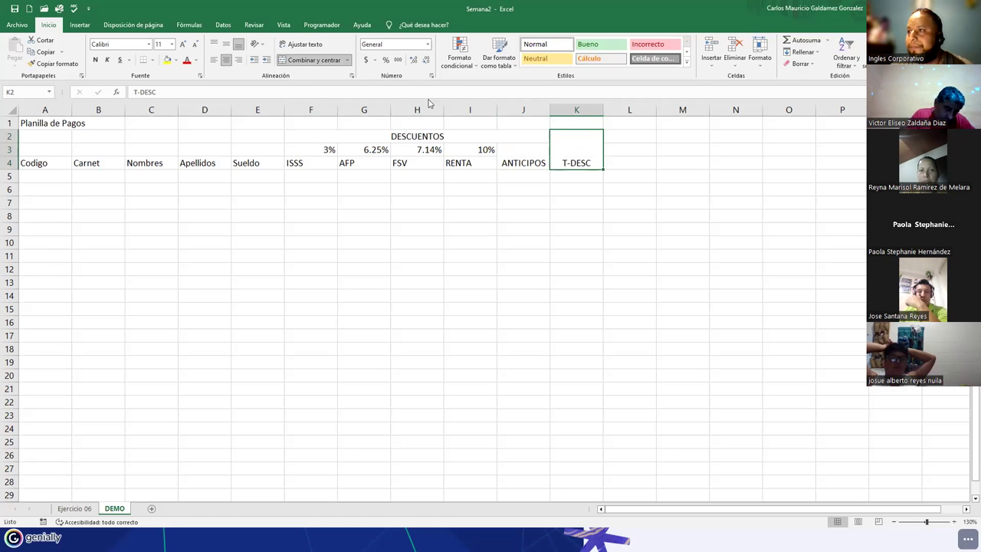
{"action": "left_click", "coordinate": [226, 43]}
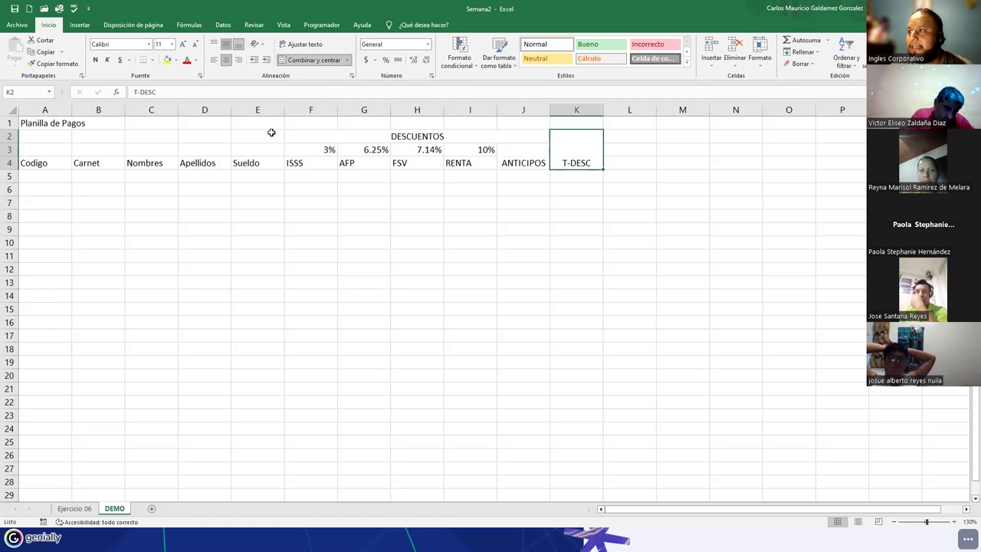
Center the percentages in F3:I3 vertically and horizontally, and center the headers in F4:I4 horizontally.
{"action": "left_click", "coordinate": [312, 133]}
{"action": "left_click_drag", "start_coordinate": [319, 149], "coordinate": [477, 149]}
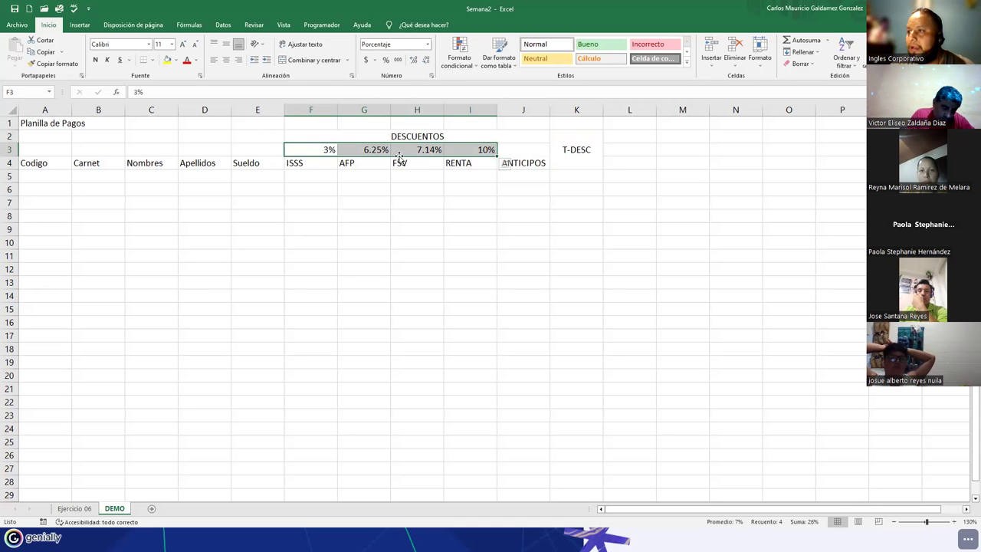
{"action": "left_click", "coordinate": [226, 44]}
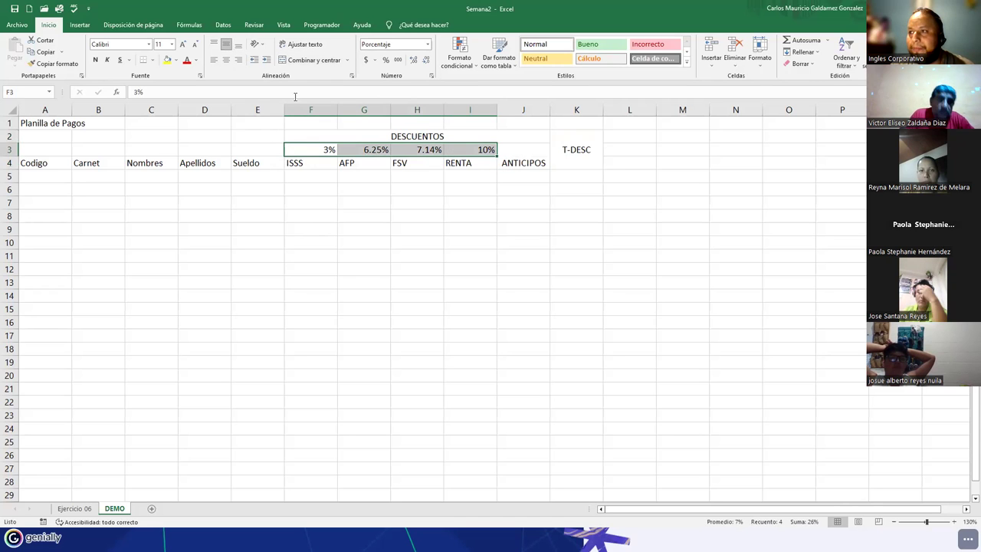
{"action": "left_click", "coordinate": [226, 60]}
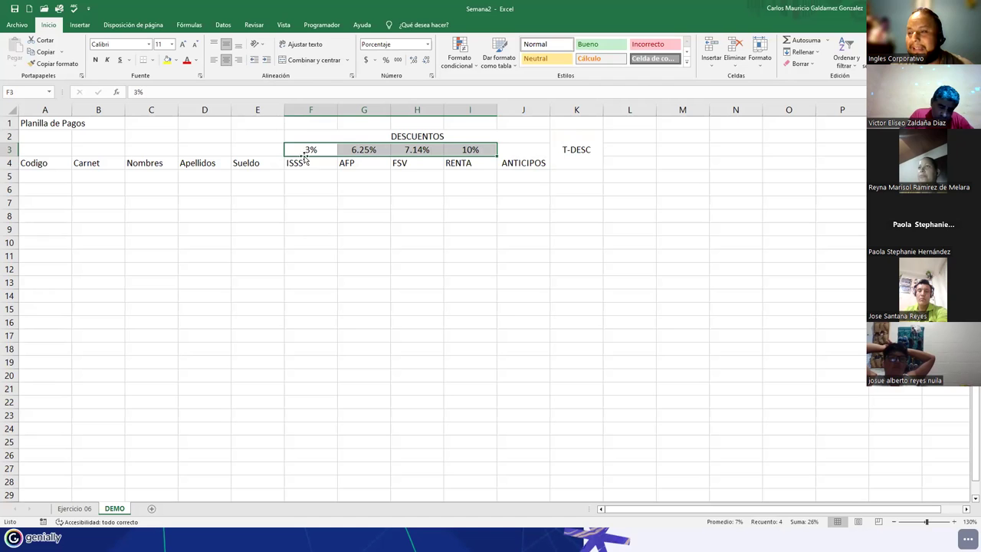
{"action": "left_click_drag", "start_coordinate": [311, 165], "coordinate": [460, 164]}
{"action": "key", "text": "F4"}
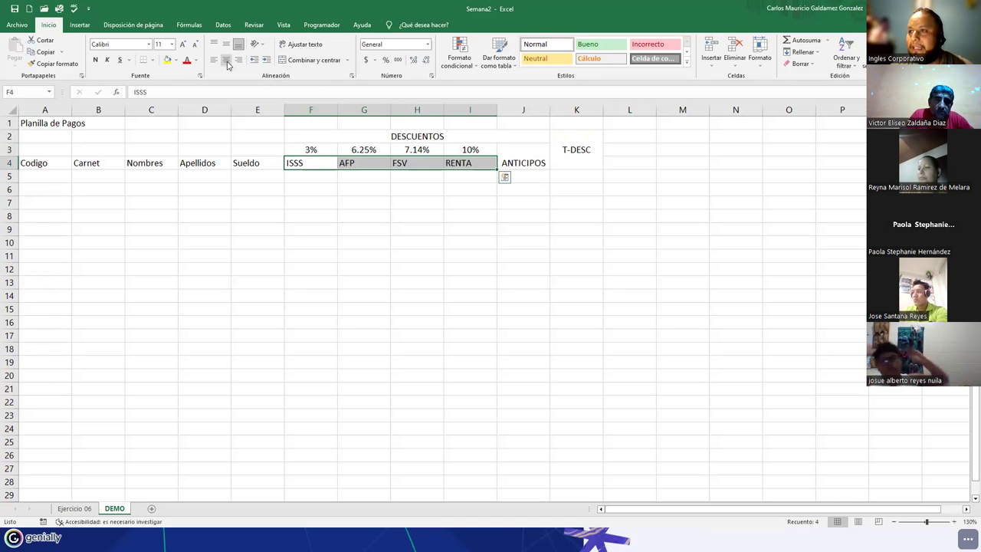
Merge and center A2:E3, enter the heading DATOS EMPLEADOS, and align it to the vertical middle.
{"action": "left_click_drag", "start_coordinate": [575, 170], "coordinate": [186, 162]}
{"action": "left_click", "coordinate": [141, 151]}
{"action": "left_click_drag", "start_coordinate": [52, 149], "coordinate": [249, 135]}
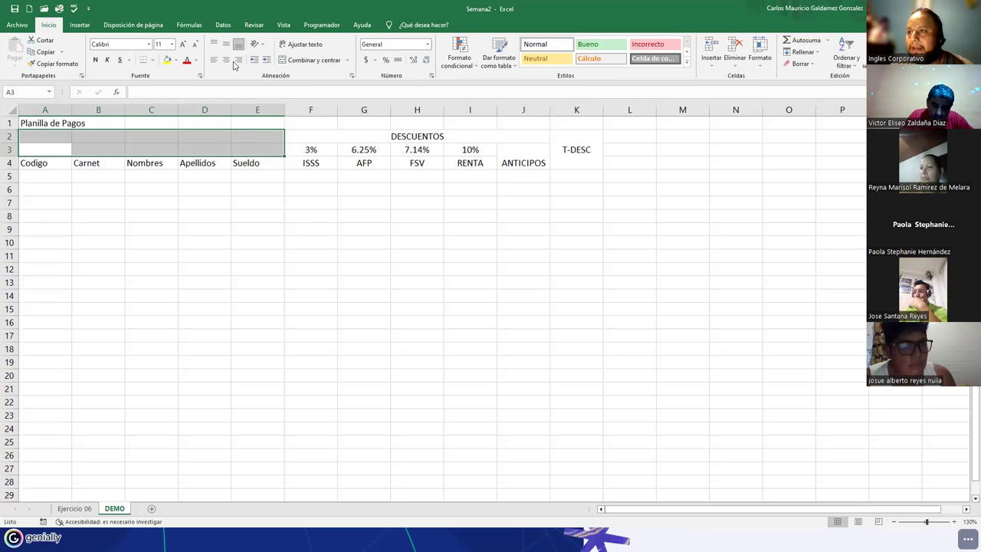
{"action": "left_click", "coordinate": [320, 65]}
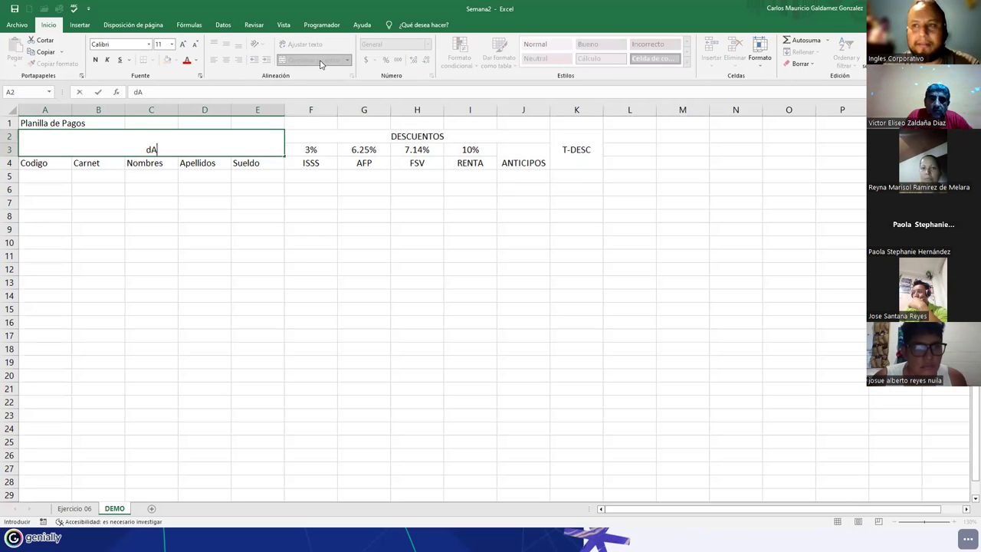
{"action": "type", "text": "ATOS EMPLEADOS"}
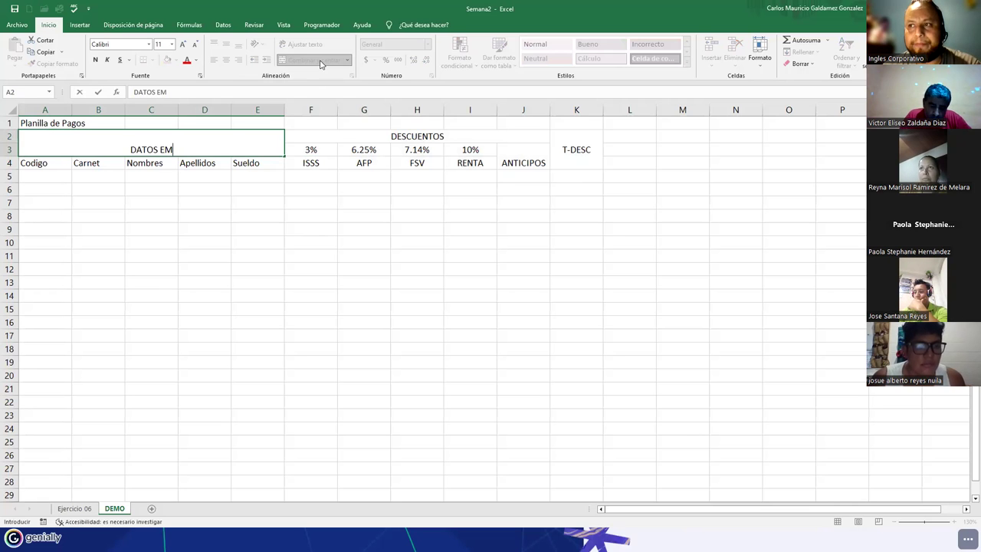
{"action": "key", "text": "Return"}
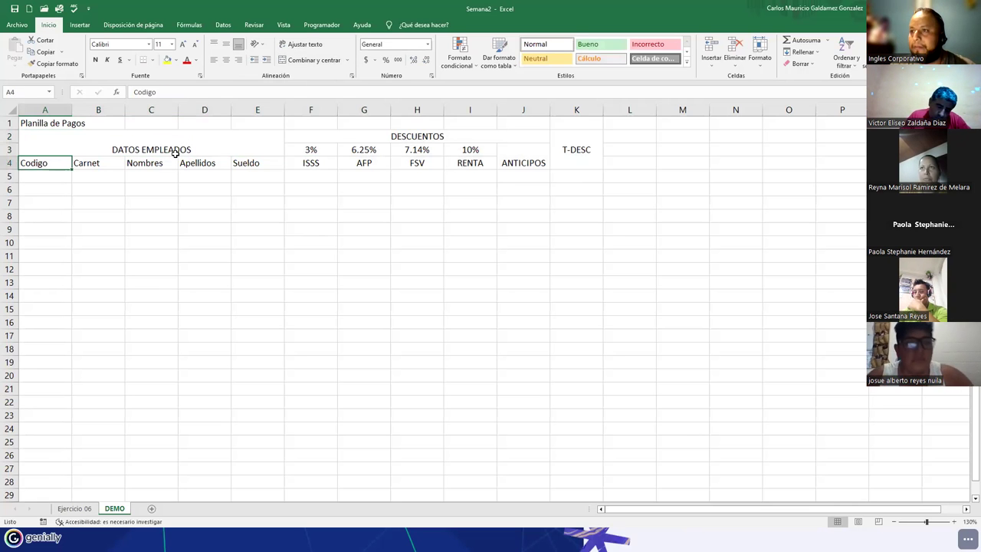
{"action": "left_click", "coordinate": [175, 150]}
{"action": "left_click", "coordinate": [226, 44]}
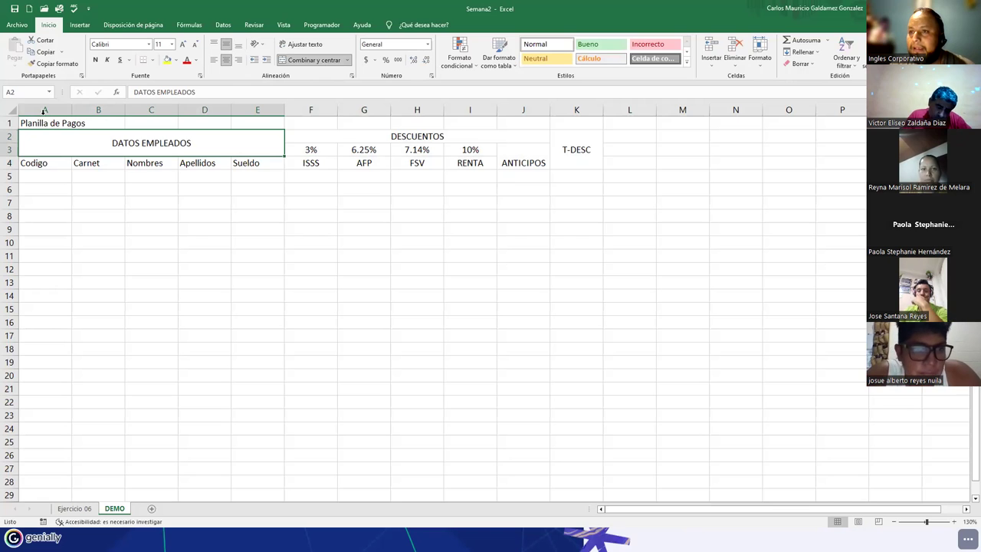
Insert two blank rows above row 2, between the sheet title and the DATOS EMPLEADOS and DESCUENTOS headings.
{"action": "right_click", "coordinate": [11, 137]}
{"action": "left_click", "coordinate": [40, 223]}
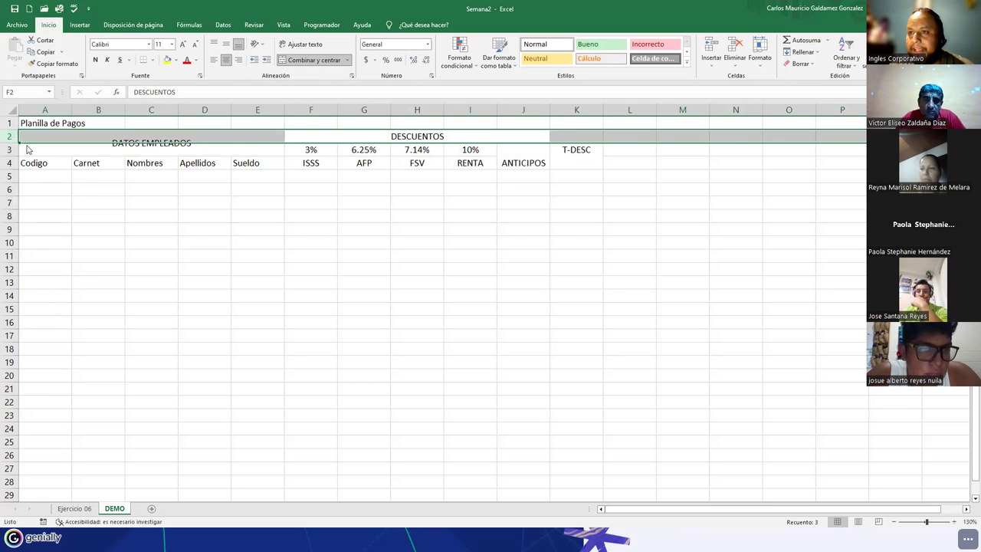
{"action": "right_click", "coordinate": [16, 137]}
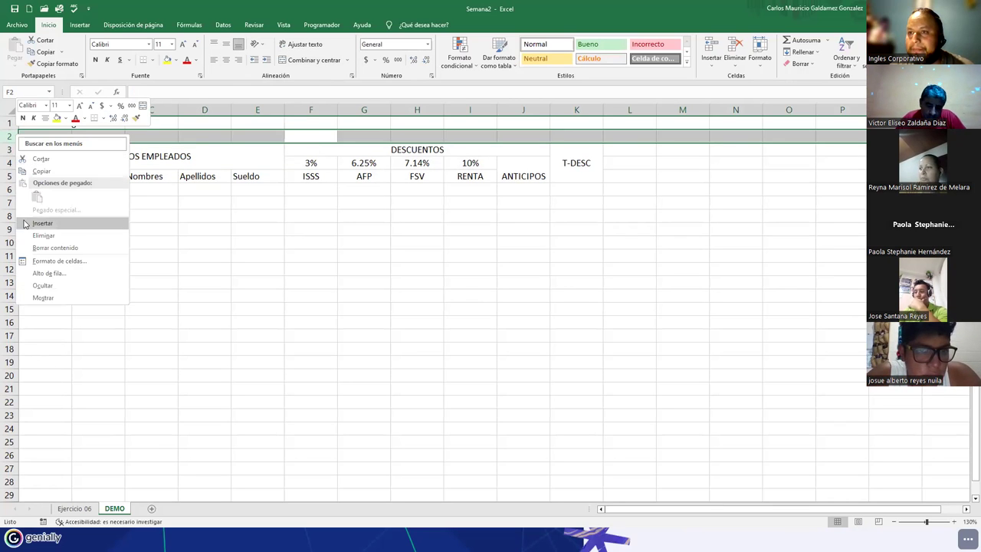
{"action": "left_click", "coordinate": [40, 223]}
Apply all borders to the heading block A4:K6.
{"action": "left_click", "coordinate": [280, 214]}
{"action": "left_click_drag", "start_coordinate": [70, 176], "coordinate": [569, 192]}
{"action": "left_click", "coordinate": [150, 59]}
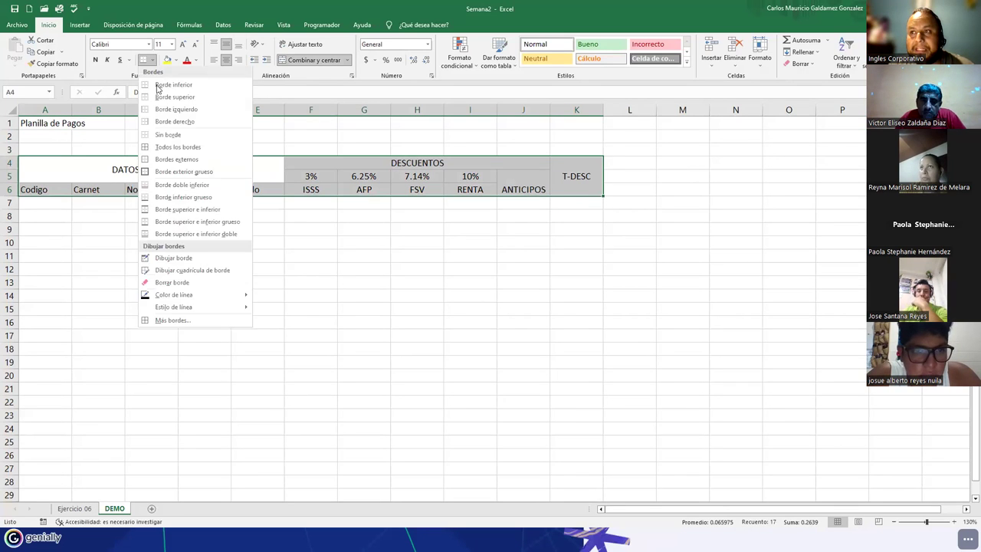
{"action": "left_click", "coordinate": [174, 146]}
{"action": "left_click", "coordinate": [294, 240]}
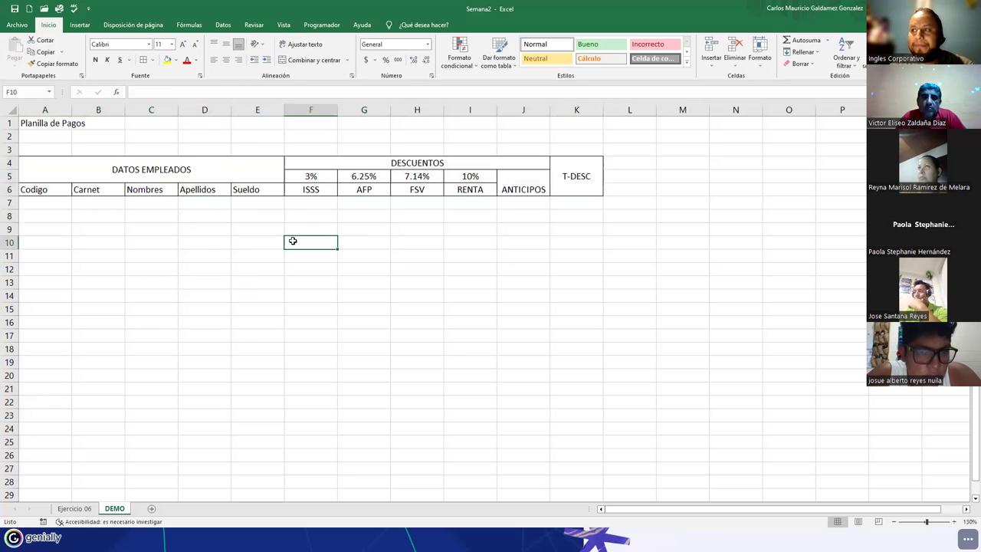
Enter the headers BONO, INCENTIVO and T-INCE in L6:N6, after the T-DESC column.
{"action": "left_click", "coordinate": [620, 178]}
{"action": "left_click", "coordinate": [615, 190]}
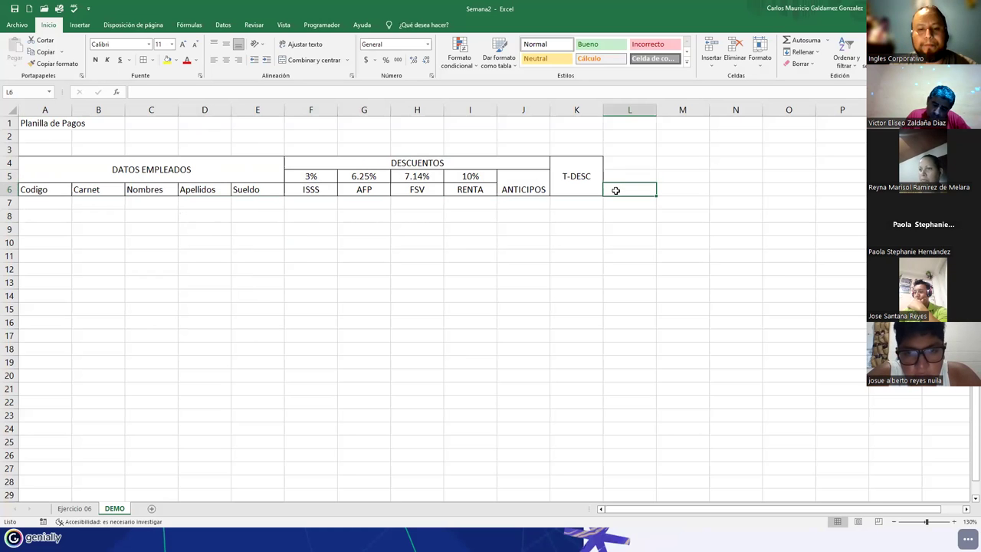
{"action": "type", "text": "bon"}
{"action": "key", "text": "BackSpace"}
{"action": "key", "text": "BackSpace"}
{"action": "key", "text": "BackSpace"}
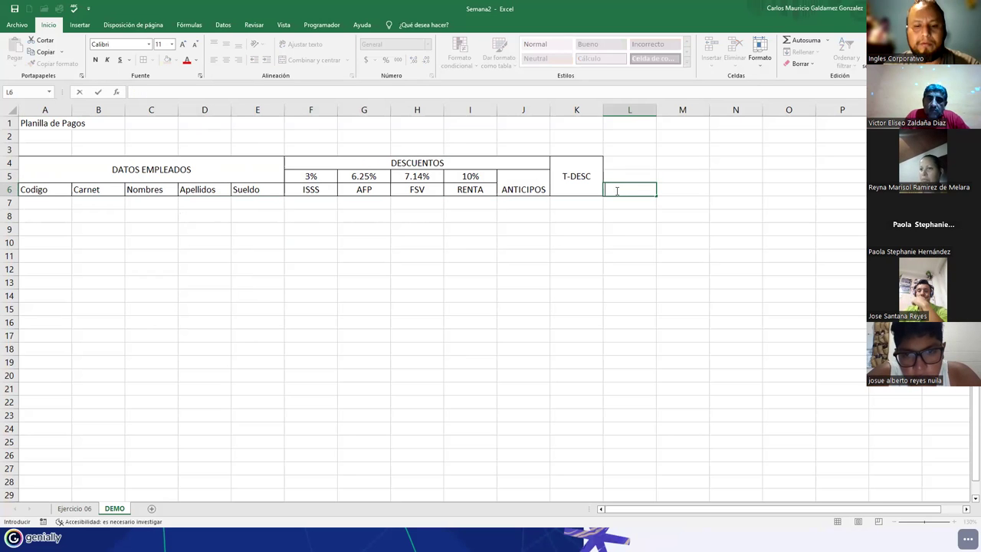
{"action": "type", "text": "NOONO"}
{"action": "key", "text": "Tab"}
{"action": "type", "text": "INCENTIVO"}
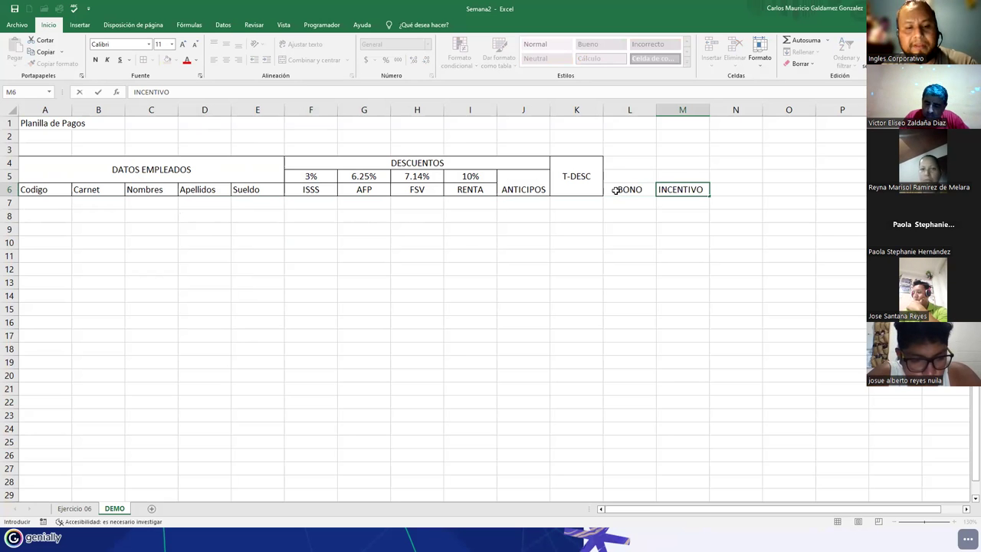
{"action": "key", "text": "Tab"}
{"action": "type", "text": "T-INC"}
{"action": "left_click", "coordinate": [615, 190]}
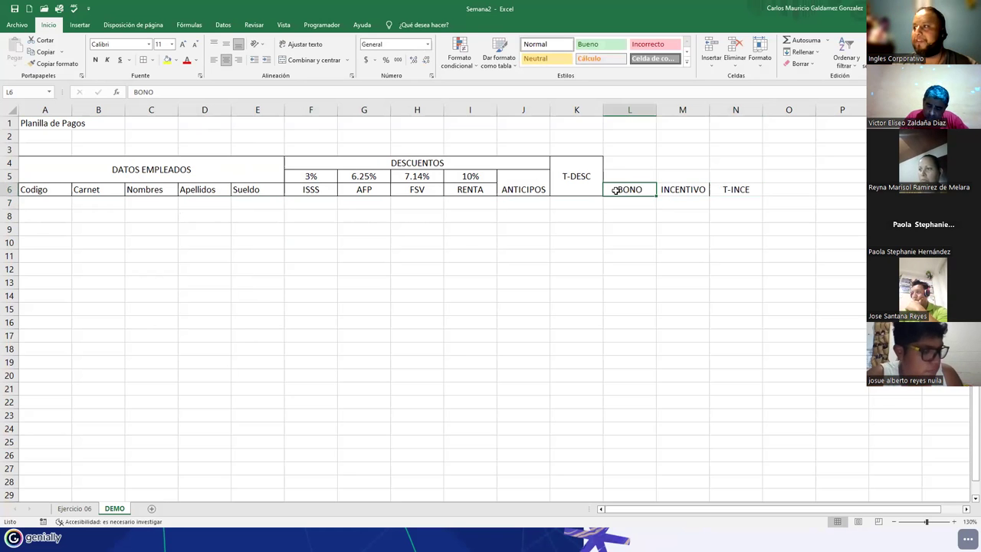
Merge and center L4:L6, M4:M6 and N4:N6 separately for BONO, INCENTIVO and T-INCE, and apply all borders to them.
{"action": "left_click_drag", "start_coordinate": [619, 163], "coordinate": [624, 190]}
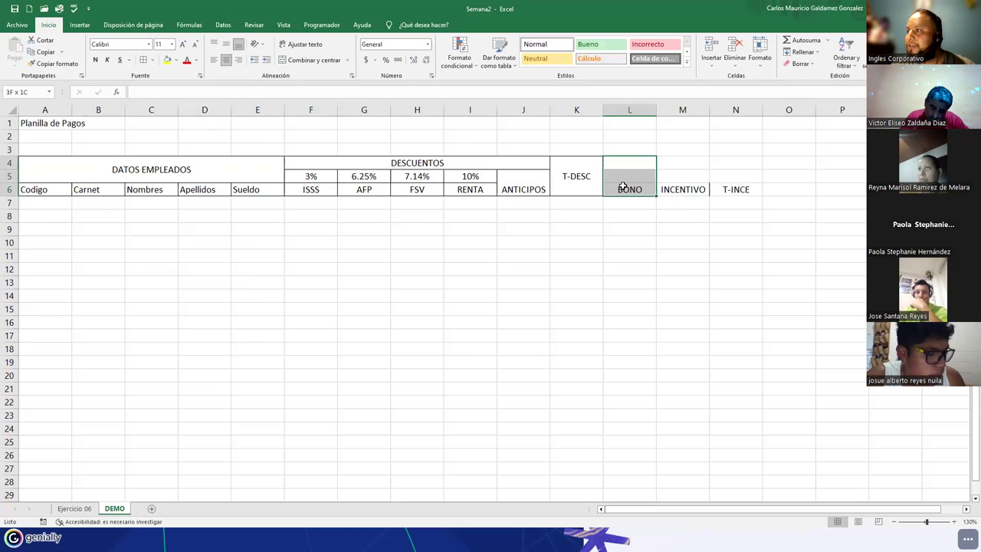
{"action": "left_click", "coordinate": [324, 61]}
{"action": "left_click_drag", "start_coordinate": [675, 165], "coordinate": [680, 190]}
{"action": "left_click", "coordinate": [312, 60]}
{"action": "left_click_drag", "start_coordinate": [743, 162], "coordinate": [737, 192]}
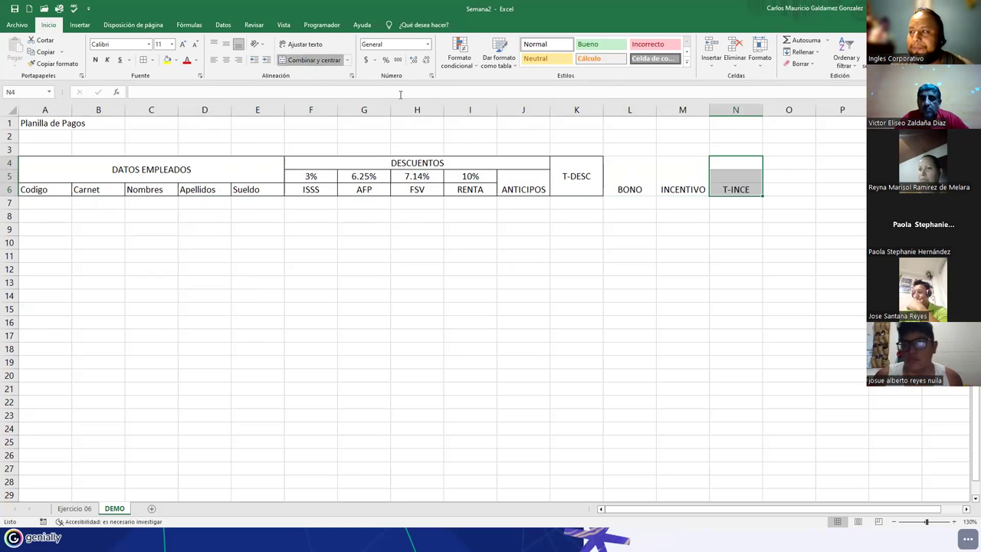
{"action": "left_click", "coordinate": [312, 60]}
{"action": "left_click_drag", "start_coordinate": [635, 175], "coordinate": [737, 180]}
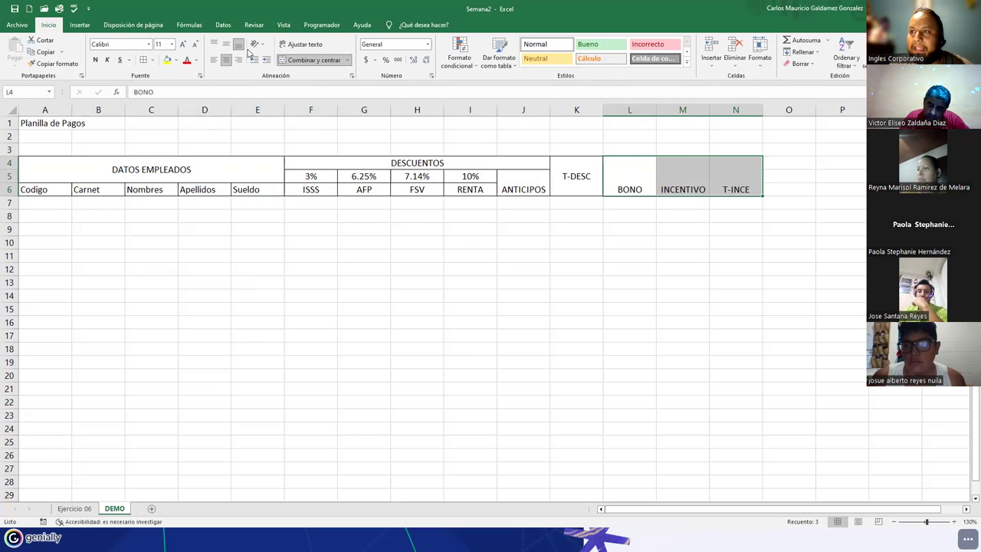
{"action": "left_click", "coordinate": [143, 61]}
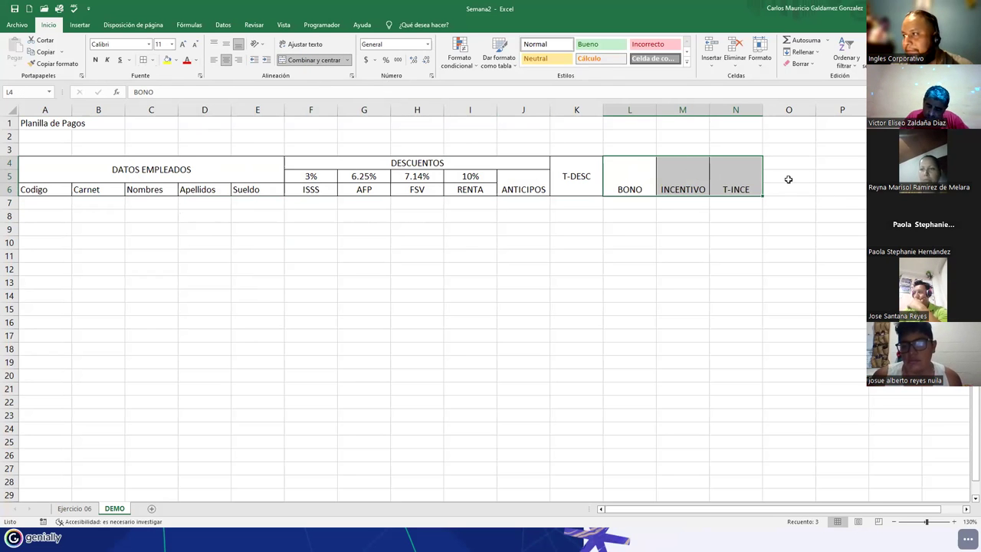
Merge and center O4:O6, enter the header SUELDO LIQUIDO, and wrap its text.
{"action": "left_click_drag", "start_coordinate": [787, 190], "coordinate": [788, 160]}
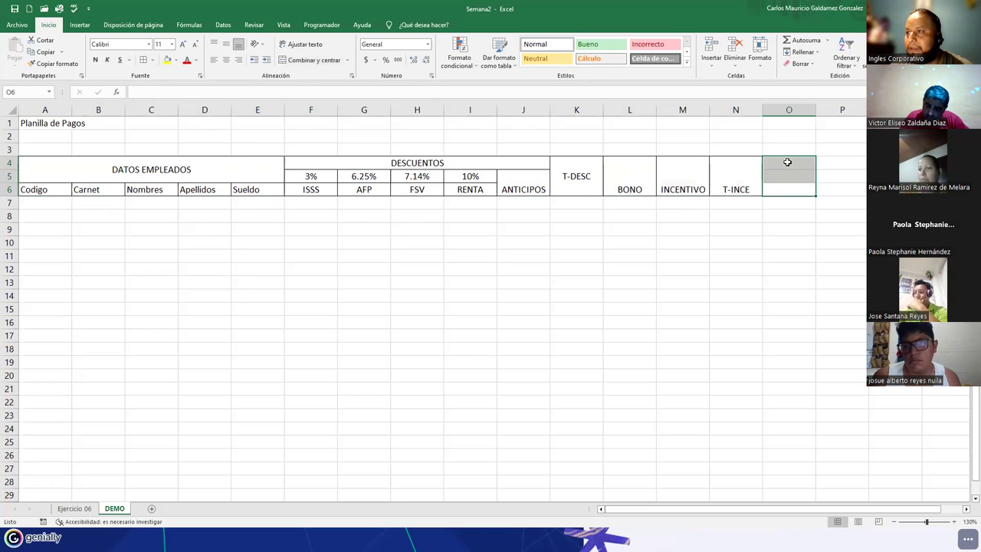
{"action": "left_click", "coordinate": [306, 60]}
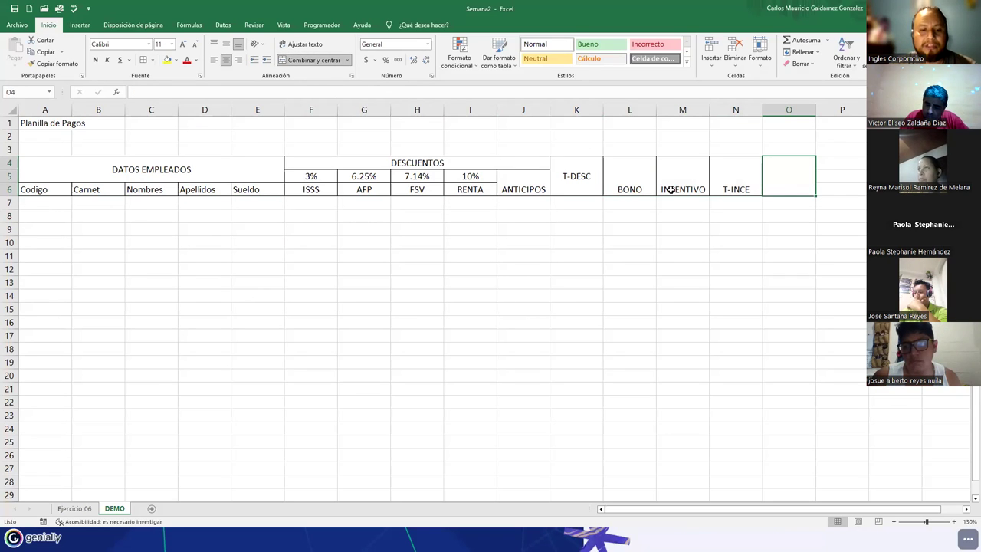
{"action": "type", "text": "SUELDO LIQU"}
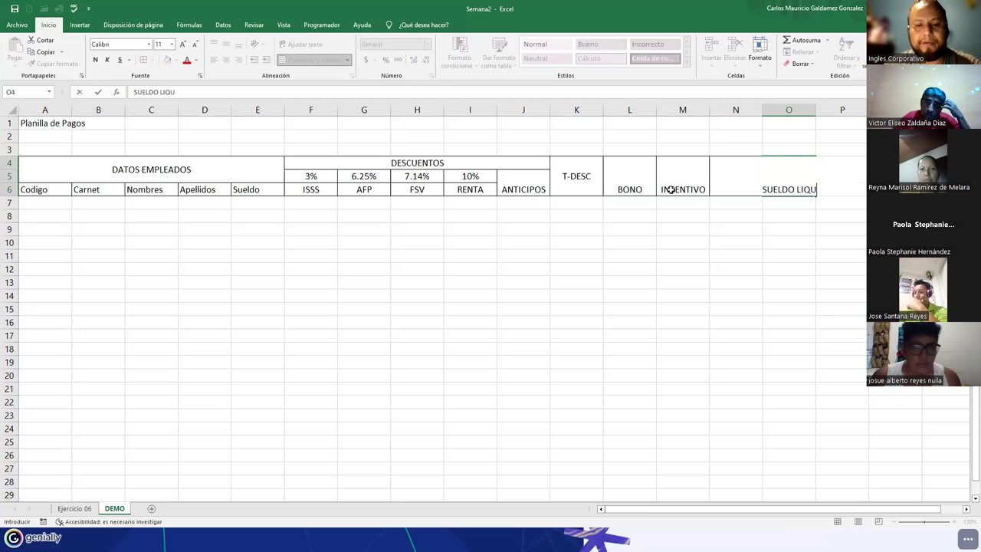
{"action": "type", "text": "IDO"}
{"action": "key", "text": "Return"}
{"action": "left_click", "coordinate": [794, 184]}
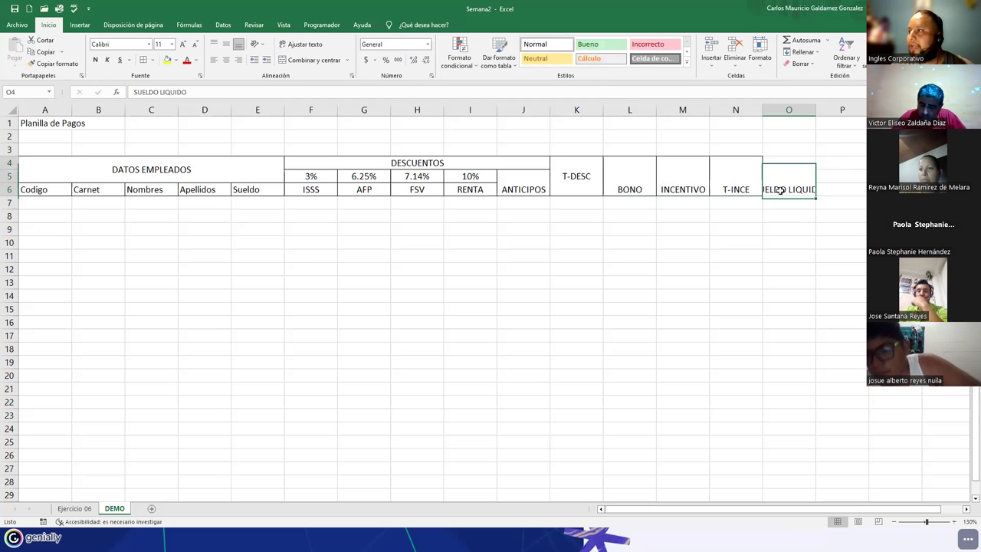
{"action": "left_click", "coordinate": [301, 44]}
Apply all borders to A4:O9, covering the headings and three blank employee rows.
{"action": "left_click_drag", "start_coordinate": [24, 185], "coordinate": [778, 237]}
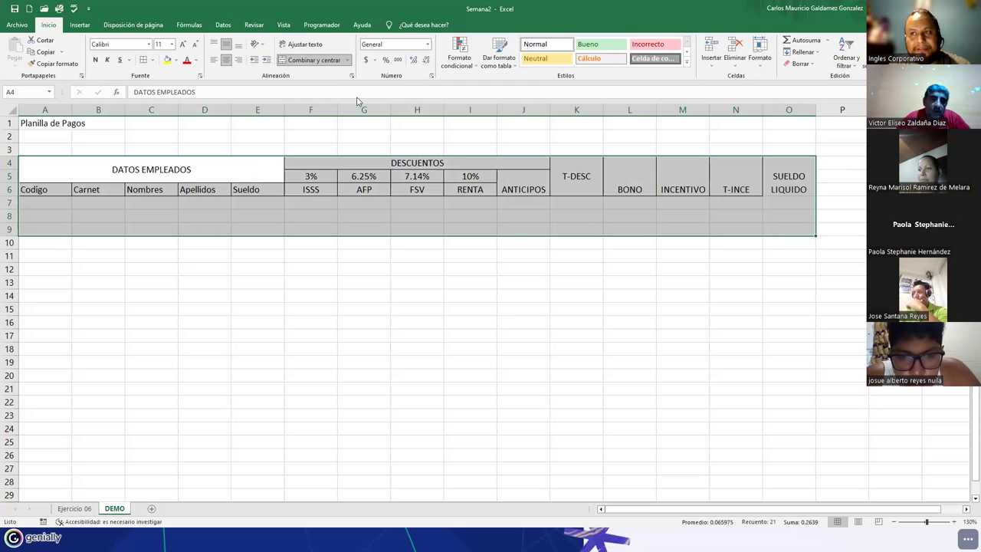
{"action": "left_click", "coordinate": [143, 59]}
{"action": "left_click", "coordinate": [97, 239]}
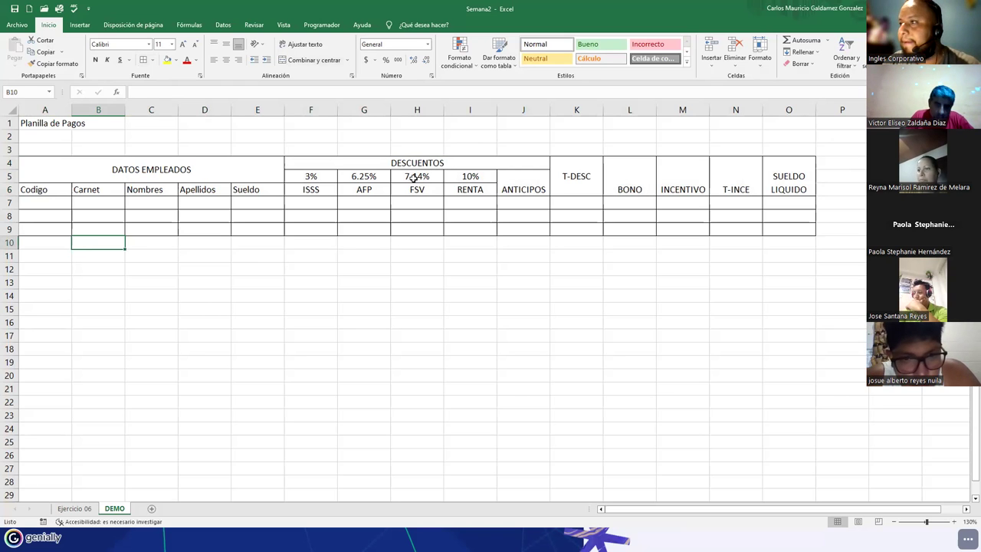
Set the AFP rate in G5 to 7.25% and the FSV rate in H5 to 8.50%.
{"action": "left_click", "coordinate": [366, 177]}
{"action": "type", "text": "7.25"}
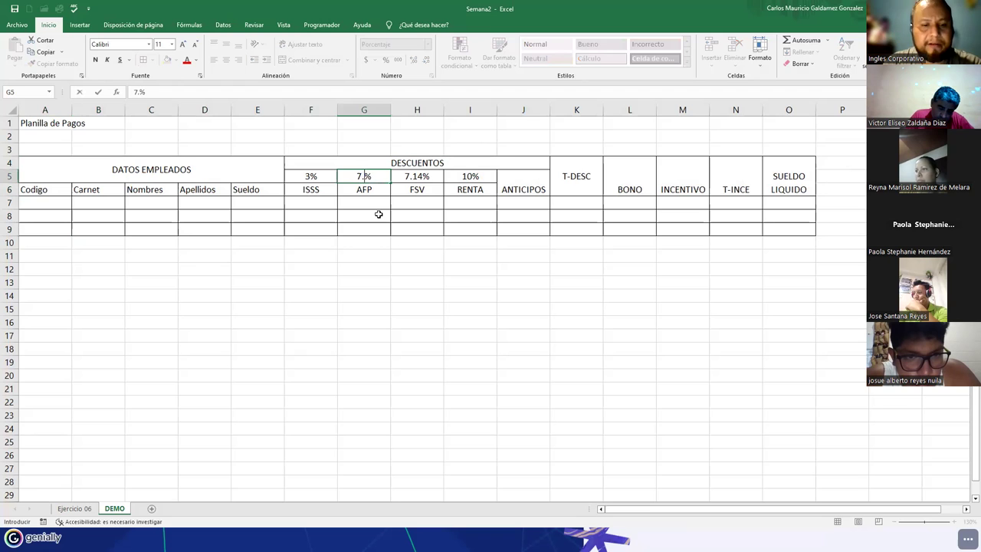
{"action": "key", "text": "Tab"}
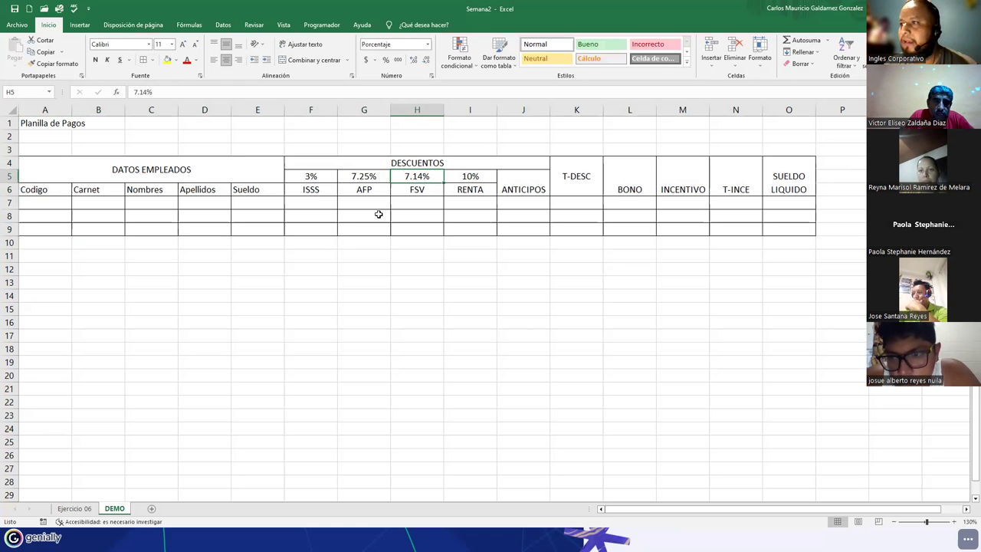
{"action": "type", "text": "8."}
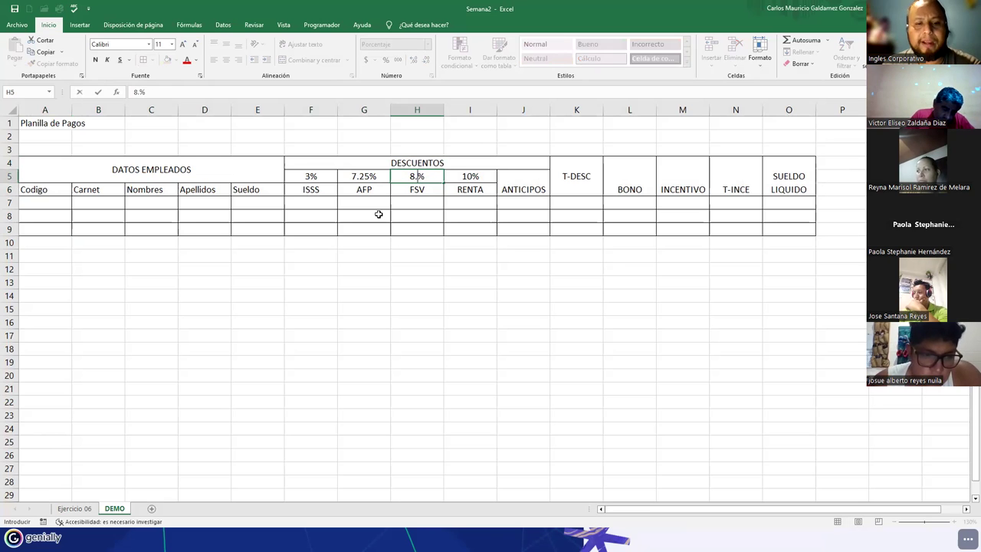
{"action": "type", "text": "5"}
{"action": "key", "text": "Return"}
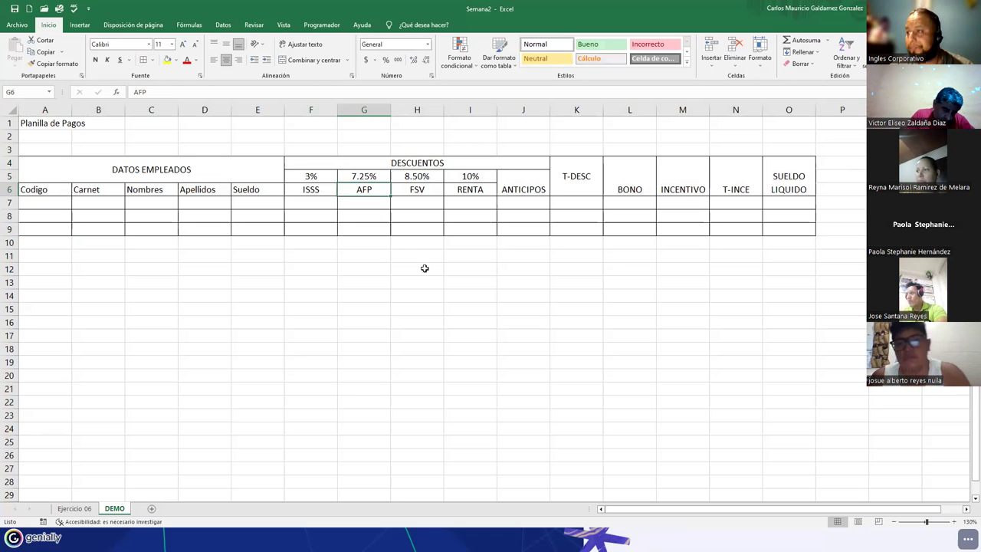
{"action": "left_click", "coordinate": [39, 204]}
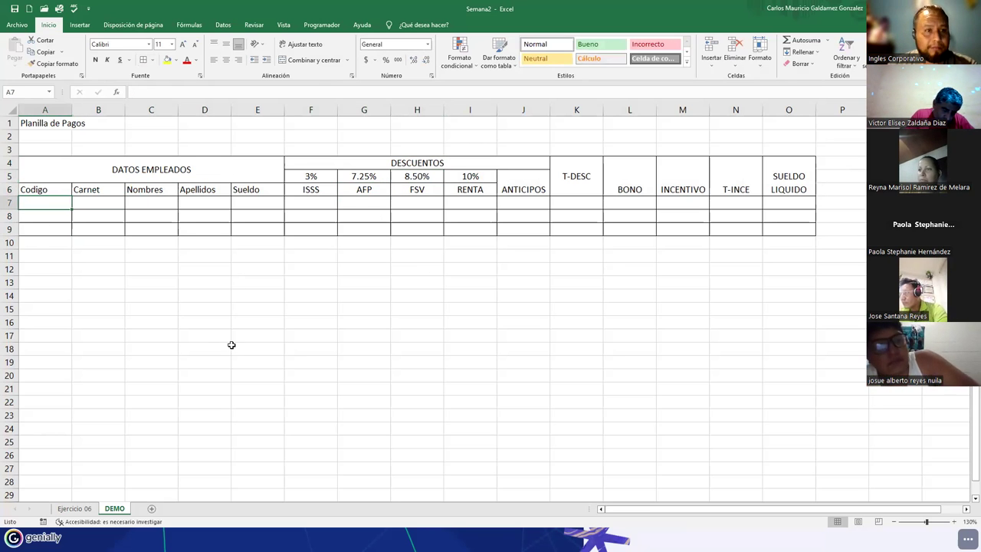
{"action": "left_click_drag", "start_coordinate": [61, 191], "coordinate": [517, 193]}
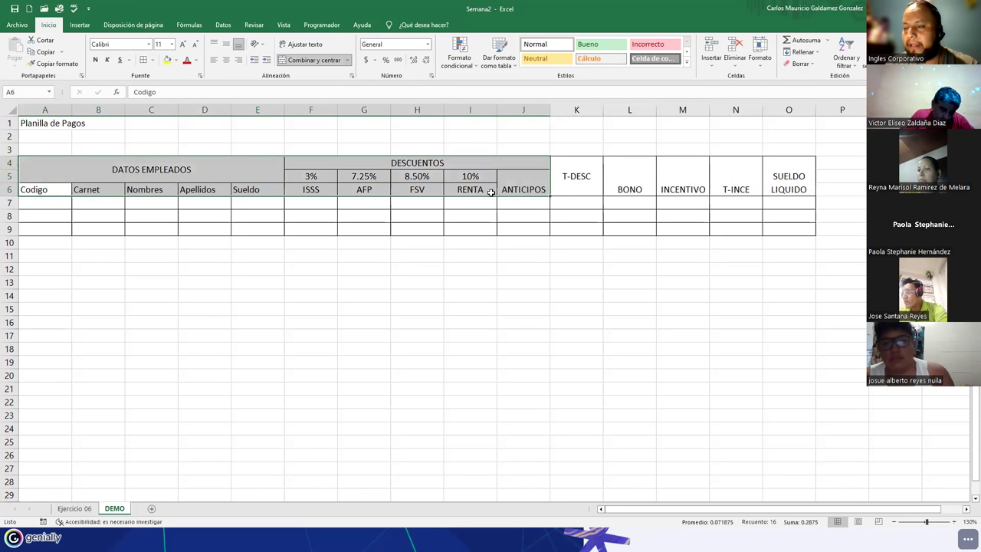
{"action": "left_click", "coordinate": [209, 199]}
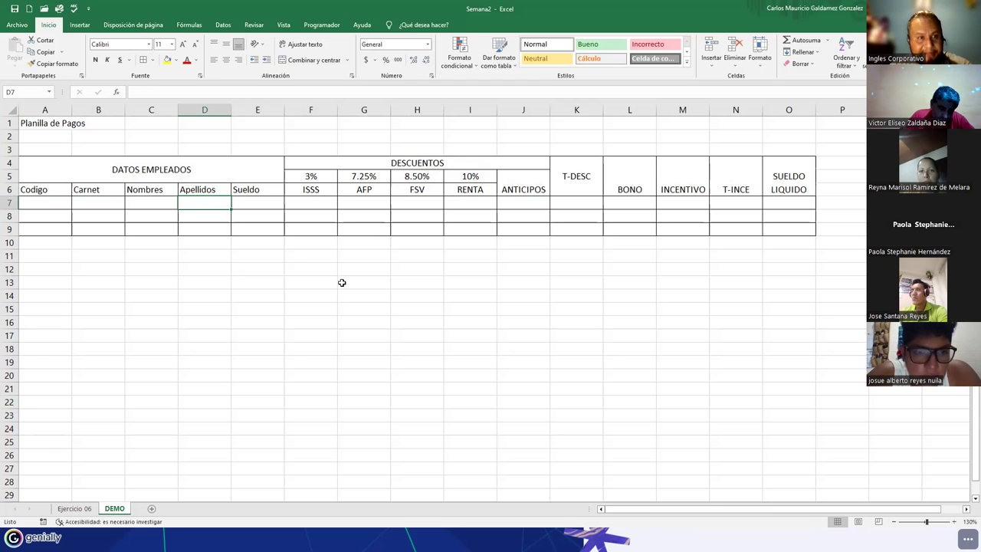
{"action": "left_click", "coordinate": [255, 201]}
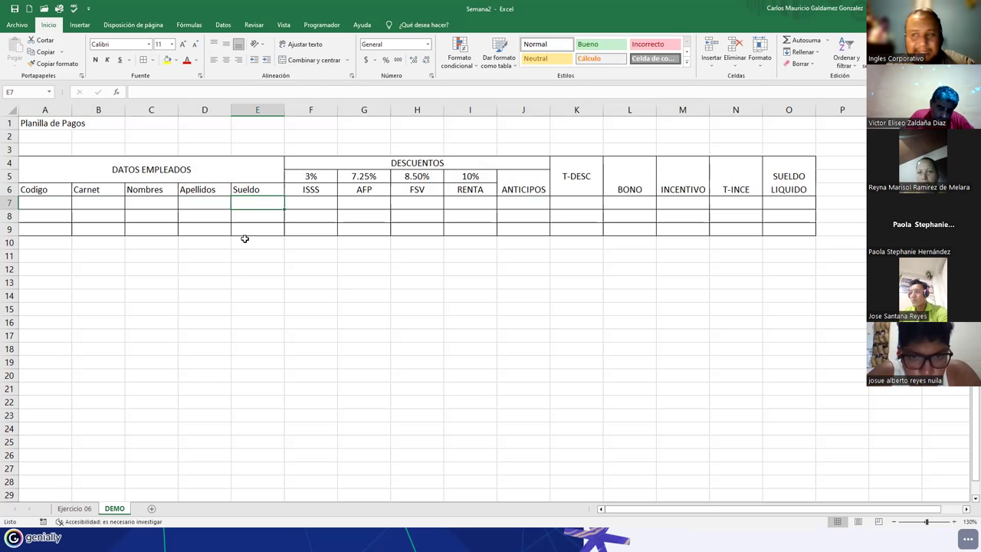
Enter the first employee's code in A7 under the Codigo heading.
{"action": "left_click", "coordinate": [28, 202]}
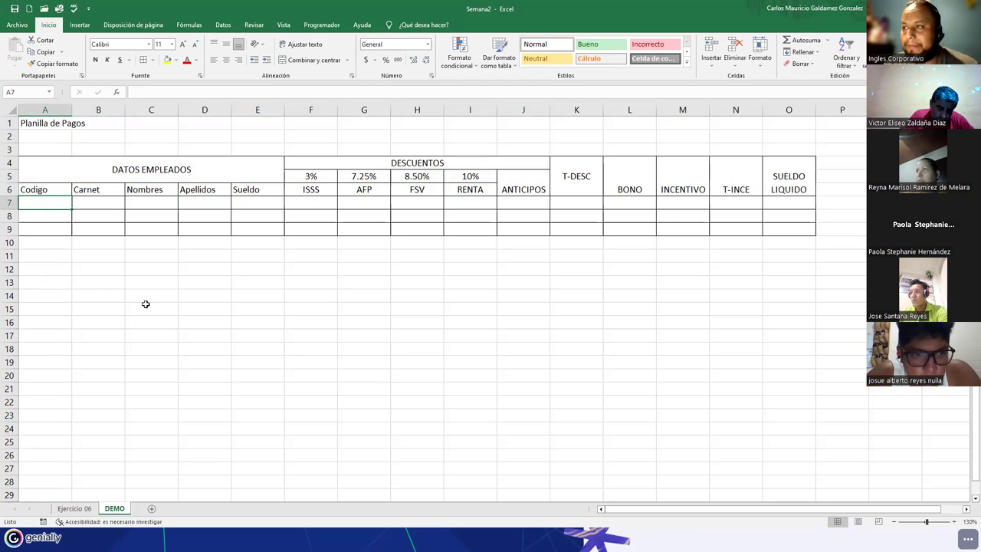
{"action": "scroll", "coordinate": [146, 304], "scroll_direction": "up", "scroll_amount": 2}
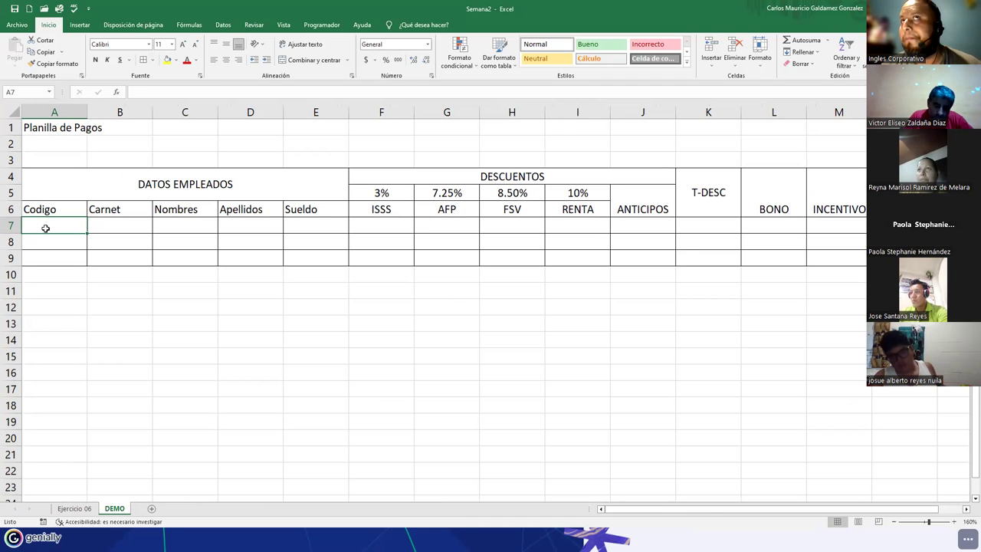
{"action": "type", "text": "FB"}
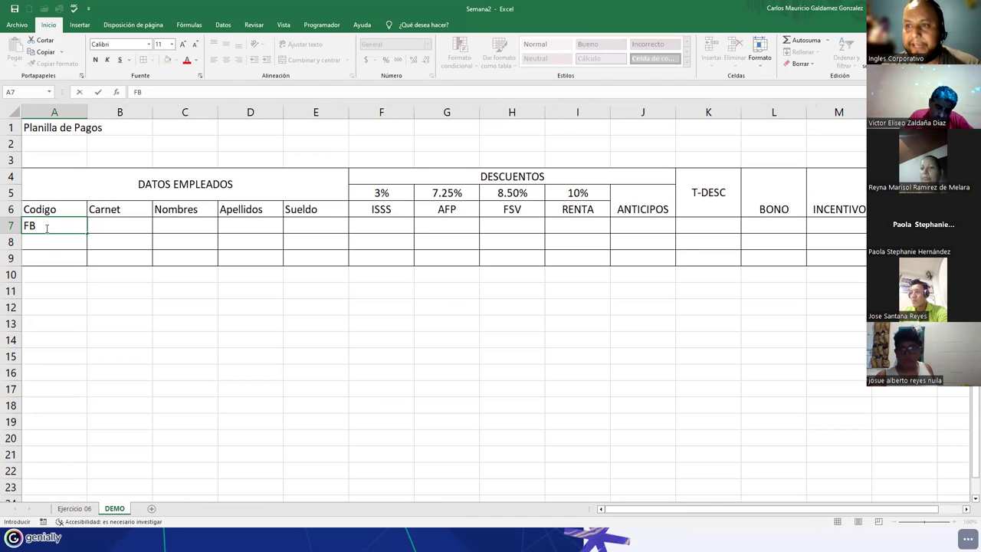
{"action": "type", "text": "-00"}
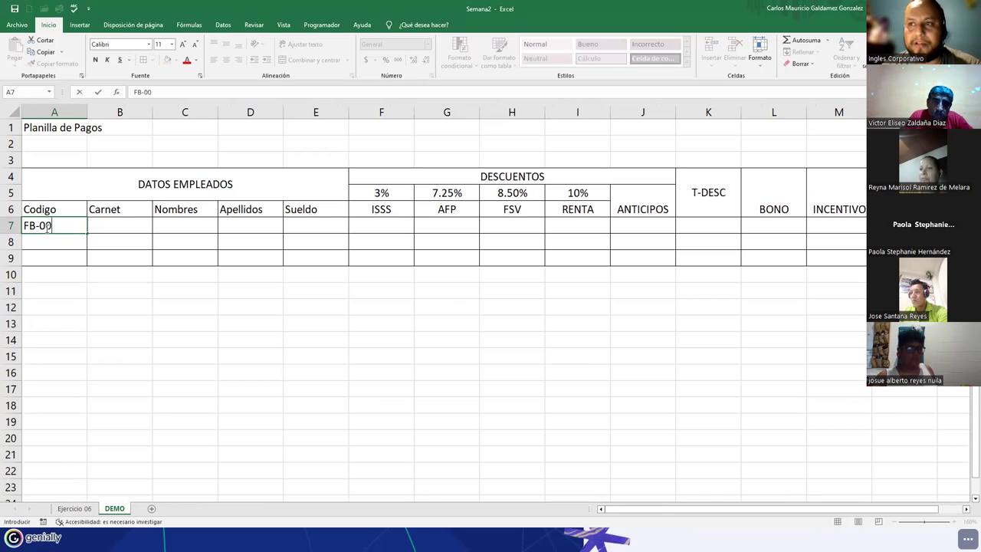
{"action": "type", "text": "1-1"}
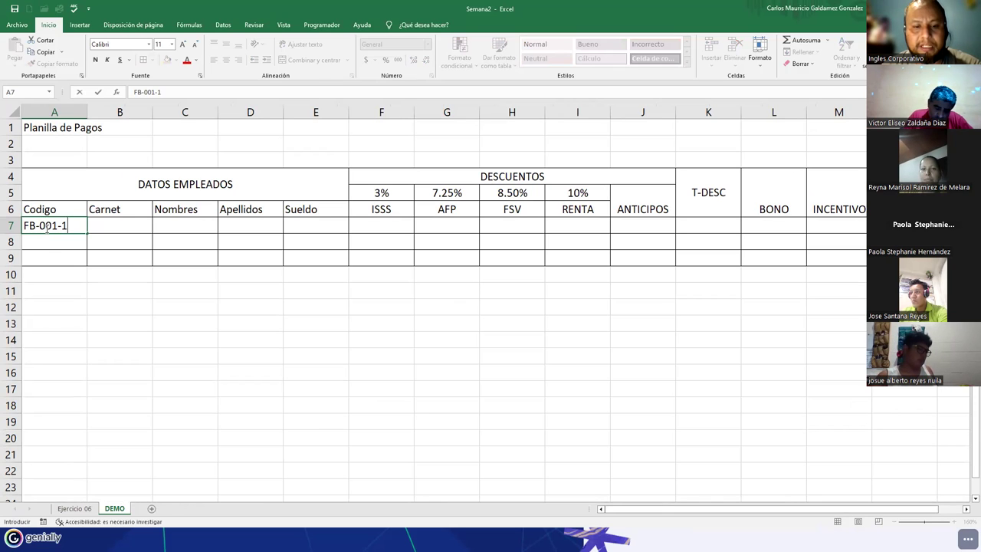
{"action": "type", "text": "501"}
{"action": "key", "text": "Tab"}
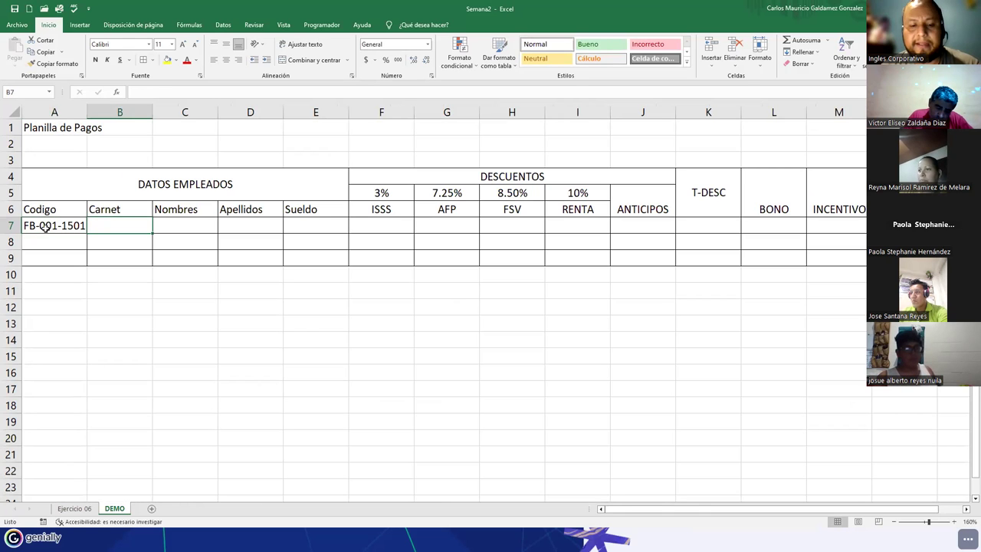
Fill in the first employee's given names in C7 under Nombres.
{"action": "key", "text": "Tab"}
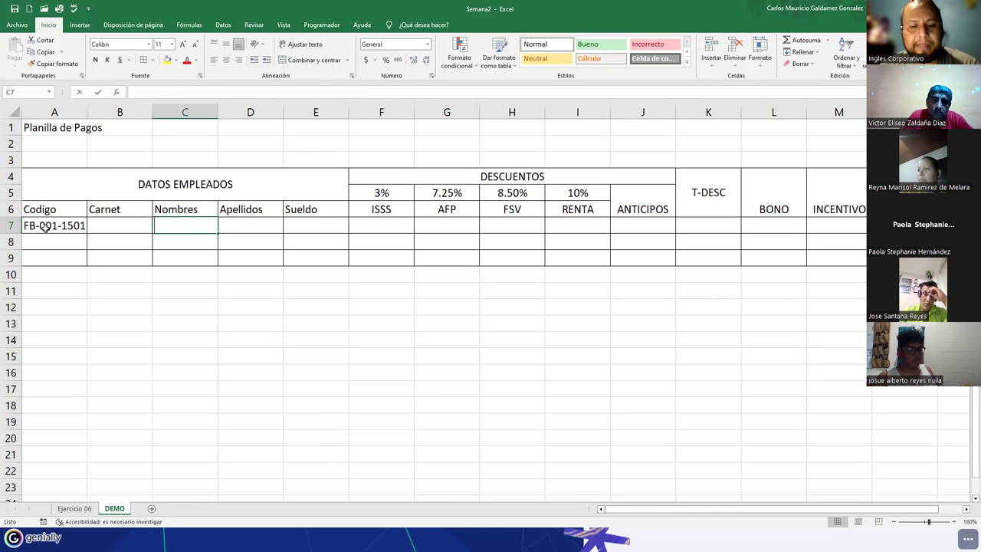
{"action": "type", "text": "jUAN"}
{"action": "key", "text": "BackSpace"}
{"action": "key", "text": "BackSpace"}
{"action": "key", "text": "BackSpace"}
{"action": "key", "text": "BackSpace"}
{"action": "type", "text": "Juan An"}
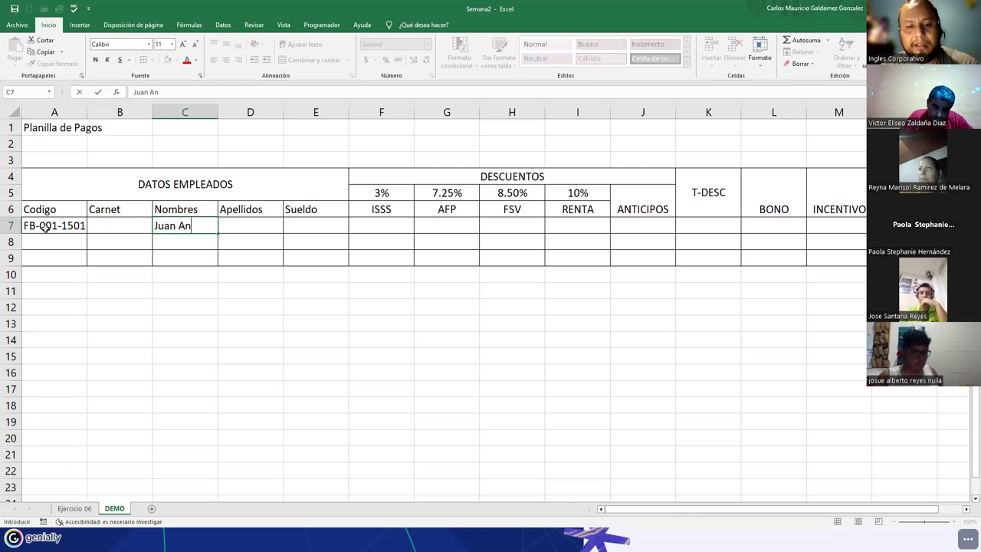
{"action": "type", "text": "tonio"}
{"action": "key", "text": "Tab"}
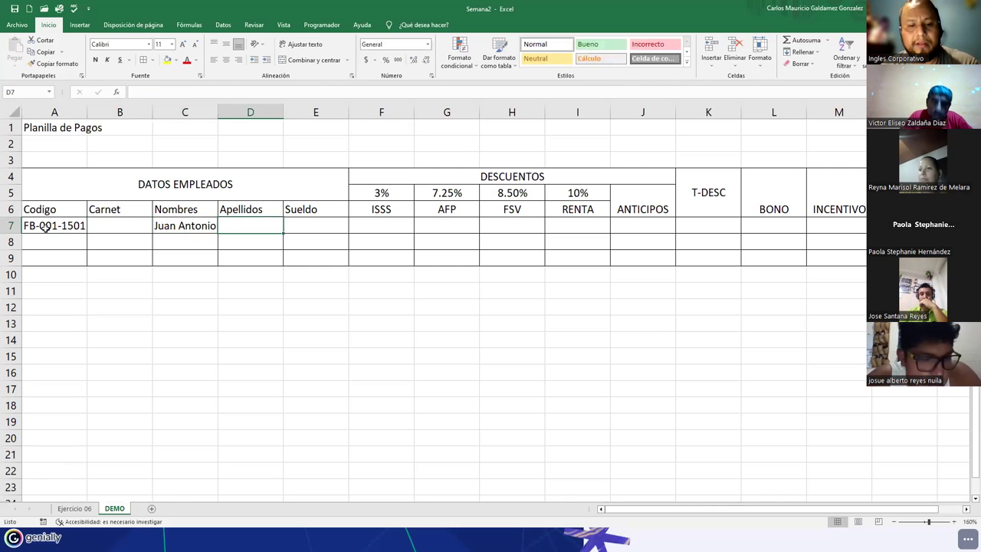
Enter the first employee's two surnames in D7 and clear the stray text from E7.
{"action": "type", "text": "Garza"}
{"action": "key", "text": "Tab"}
{"action": "type", "text": "Fla"}
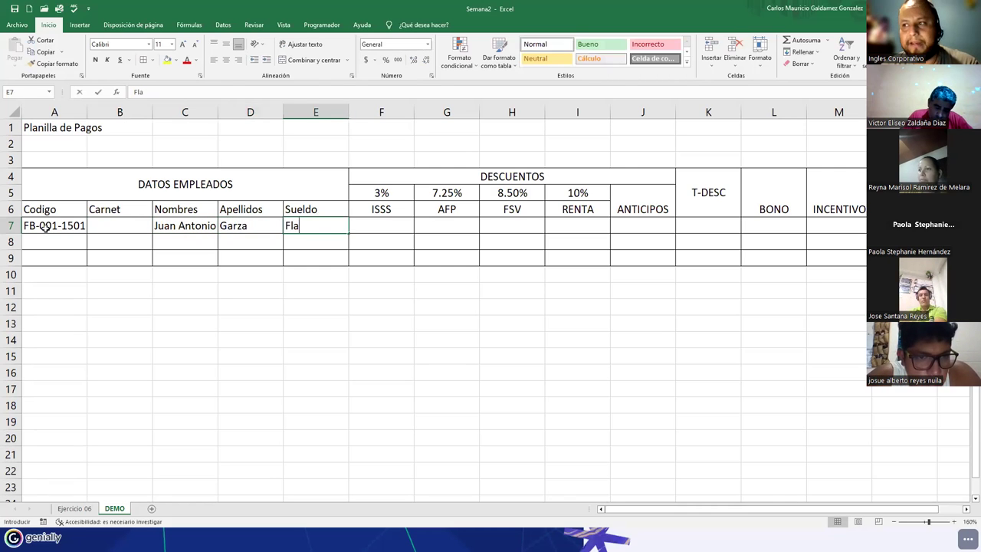
{"action": "key", "text": "BackSpace"}
{"action": "key", "text": "shift+Tab"}
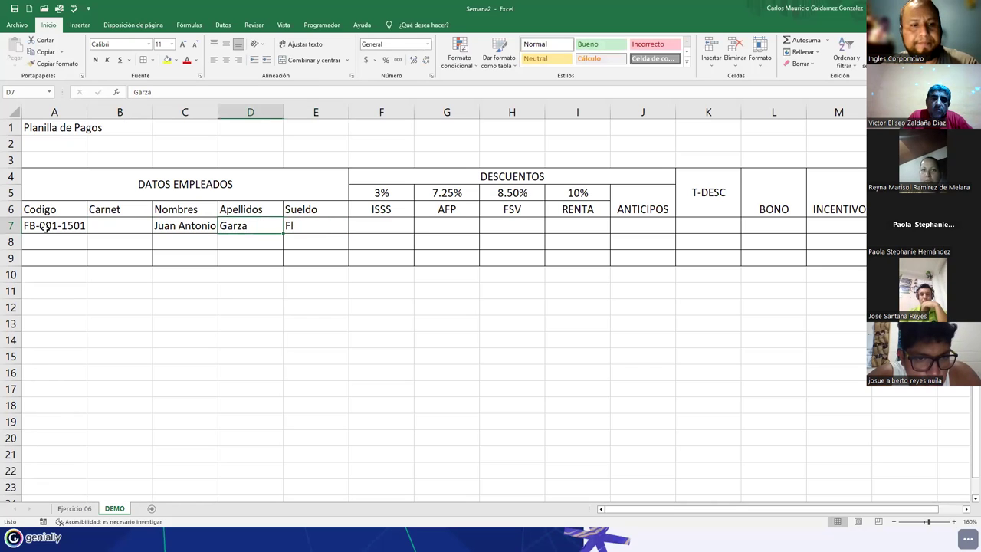
{"action": "key", "text": "F2"}
{"action": "type", "text": "Lopez"}
{"action": "key", "text": "Return"}
{"action": "key", "text": "Right"}
{"action": "key", "text": "Up"}
{"action": "key", "text": "Delete"}
Enter the first employee's ID card number in B7 under the Carnet heading.
{"action": "key", "text": "Left"}
{"action": "key", "text": "Left"}
{"action": "key", "text": "Left"}
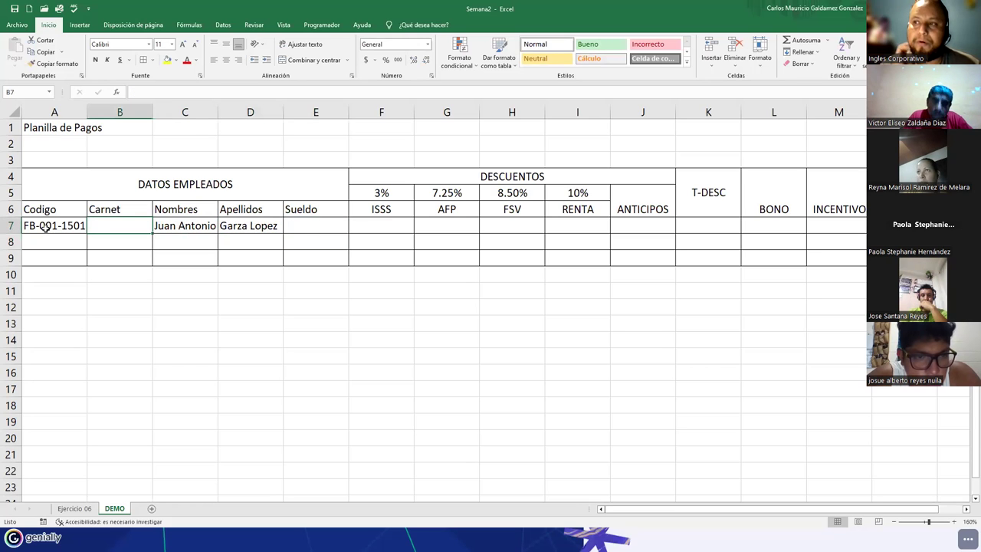
{"action": "type", "text": "GL"}
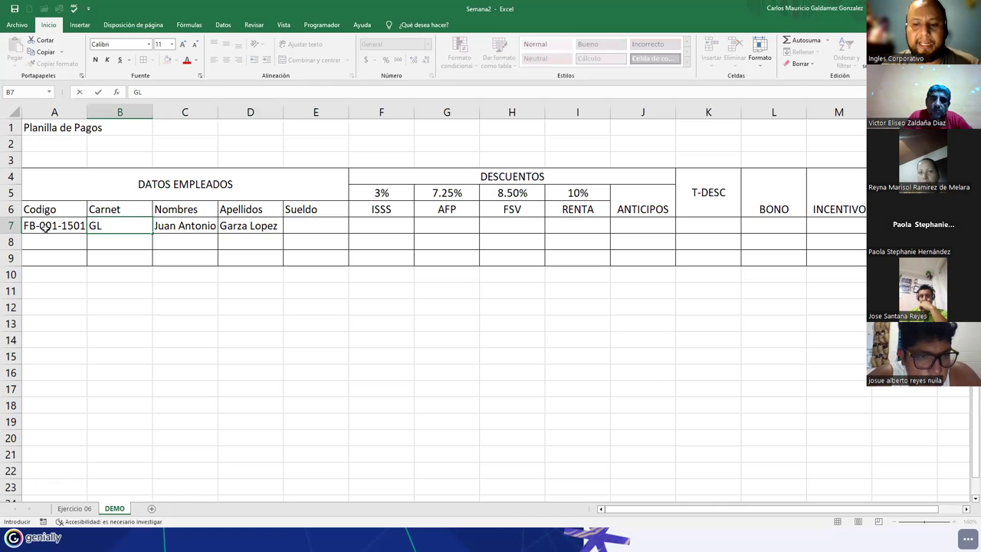
{"action": "type", "text": "-f"}
{"action": "key", "text": "BackSpace"}
{"action": "type", "text": "FB"}
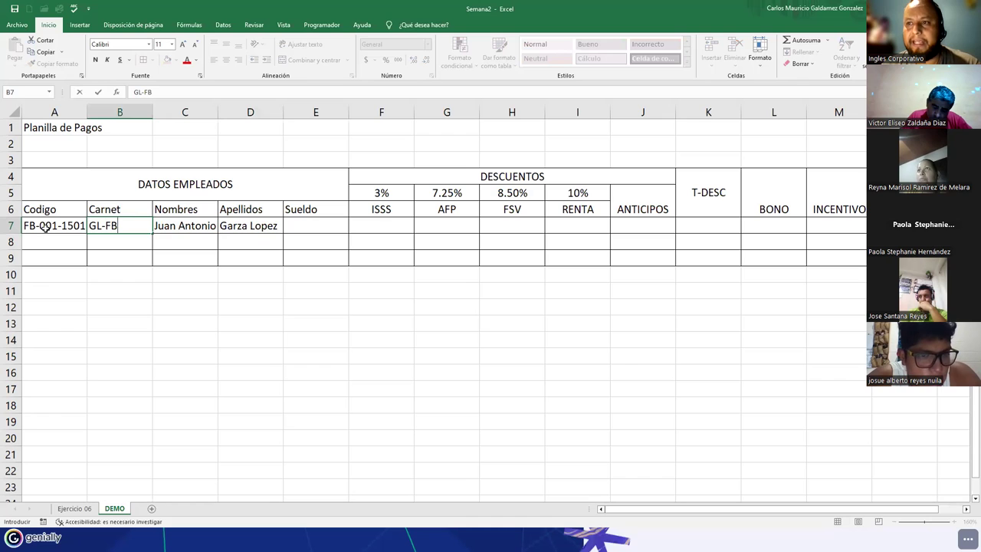
{"action": "type", "text": "-"}
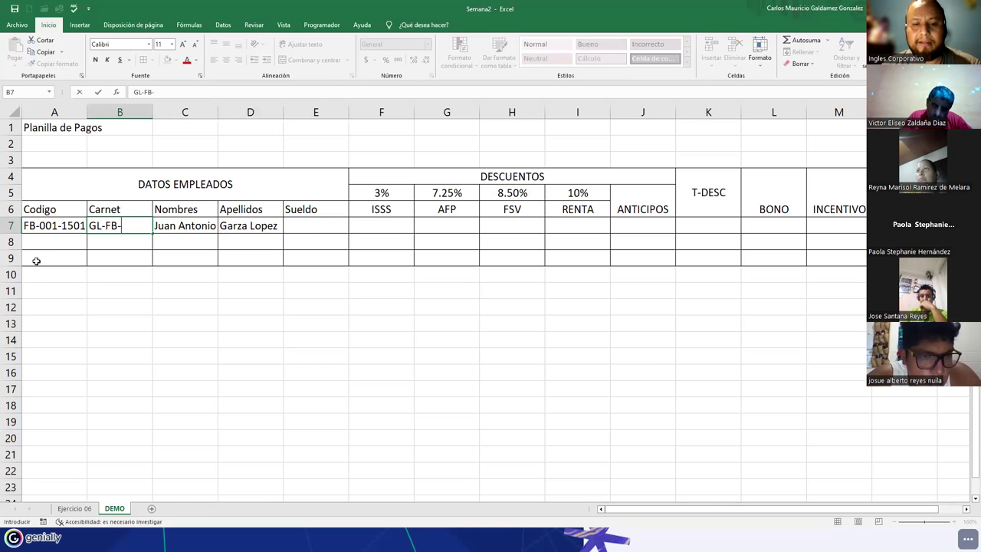
{"action": "type", "text": "1501"}
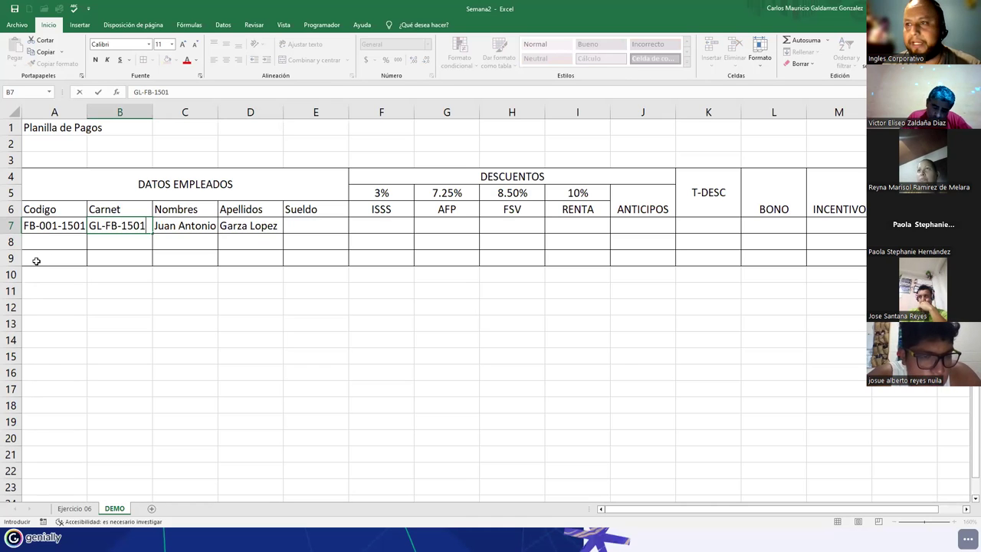
{"action": "key", "text": "Return"}
Set the first employee's salary in E7 to 398.73.
{"action": "left_click", "coordinate": [312, 215]}
{"action": "left_click", "coordinate": [312, 226]}
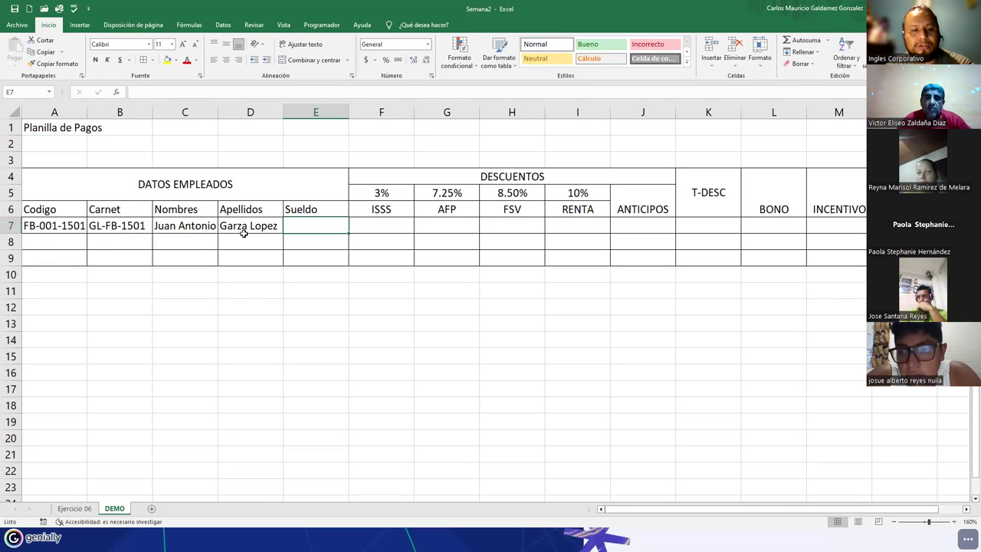
{"action": "key", "text": "F2"}
{"action": "type", "text": "39"}
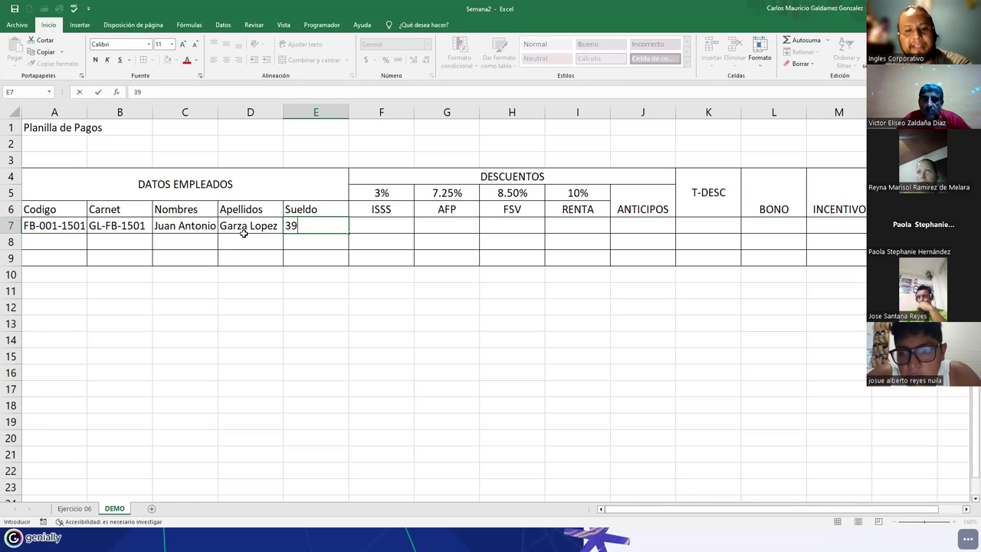
{"action": "type", "text": "8."}
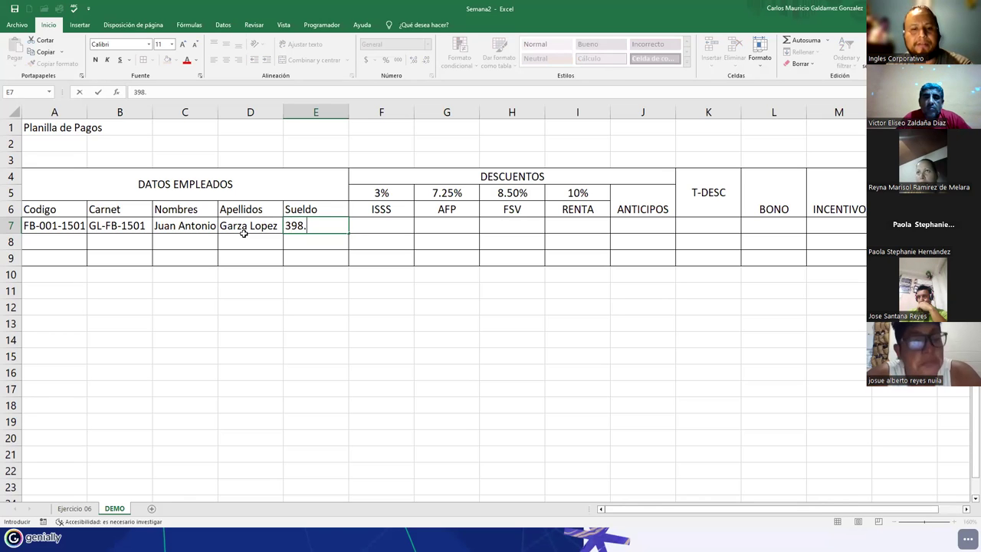
{"action": "type", "text": "73"}
{"action": "key", "text": "Tab"}
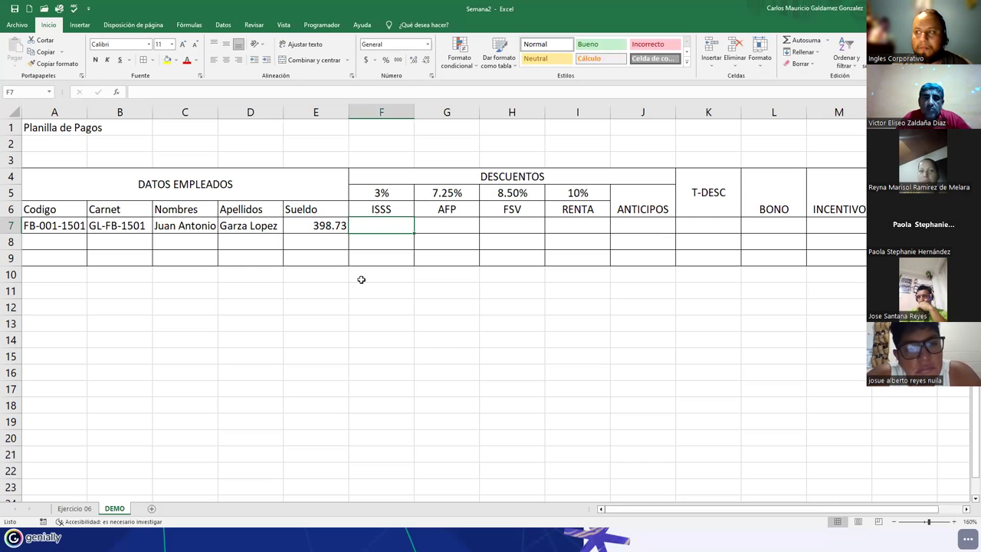
Calculate the first employee's ISSS deduction in F7 with the formula =E7*F5.
{"action": "scroll", "coordinate": [307, 266], "scroll_direction": "down", "scroll_amount": 1, "text": "ctrl"}
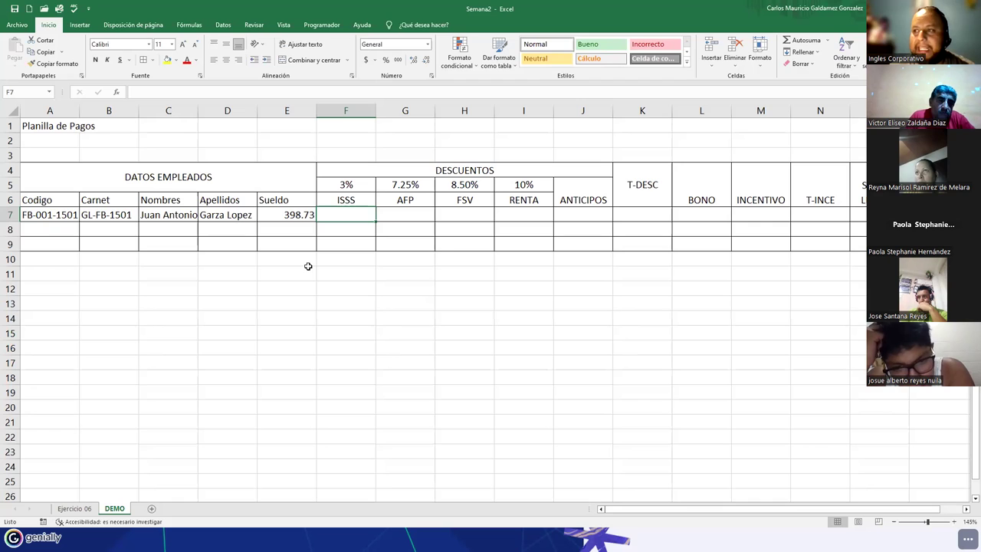
{"action": "type", "text": "="}
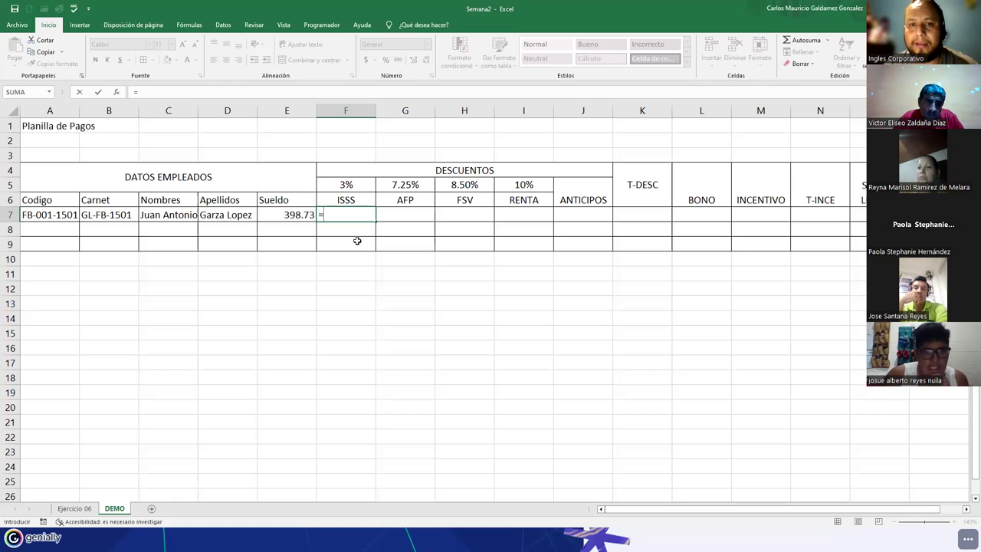
{"action": "type", "text": "E7"}
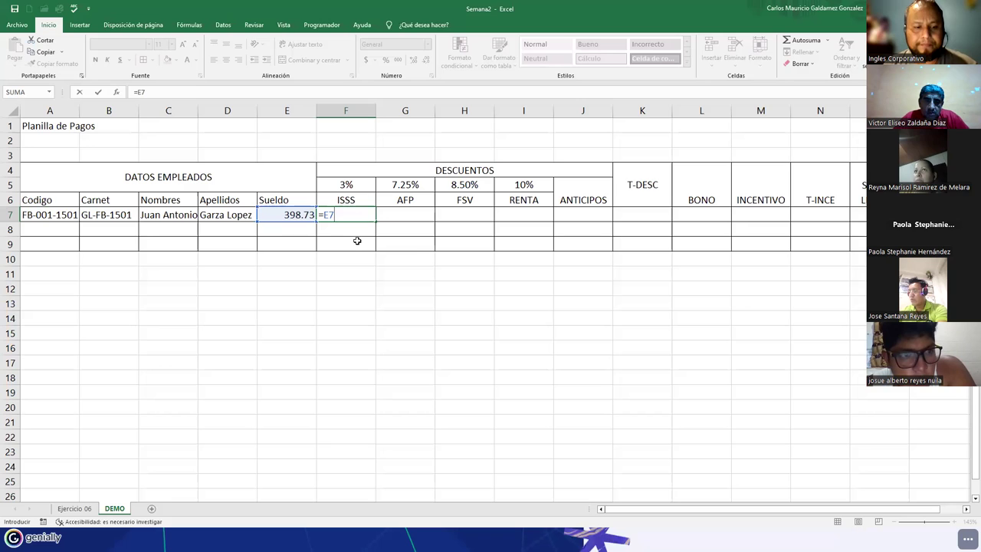
{"action": "type", "text": "*"}
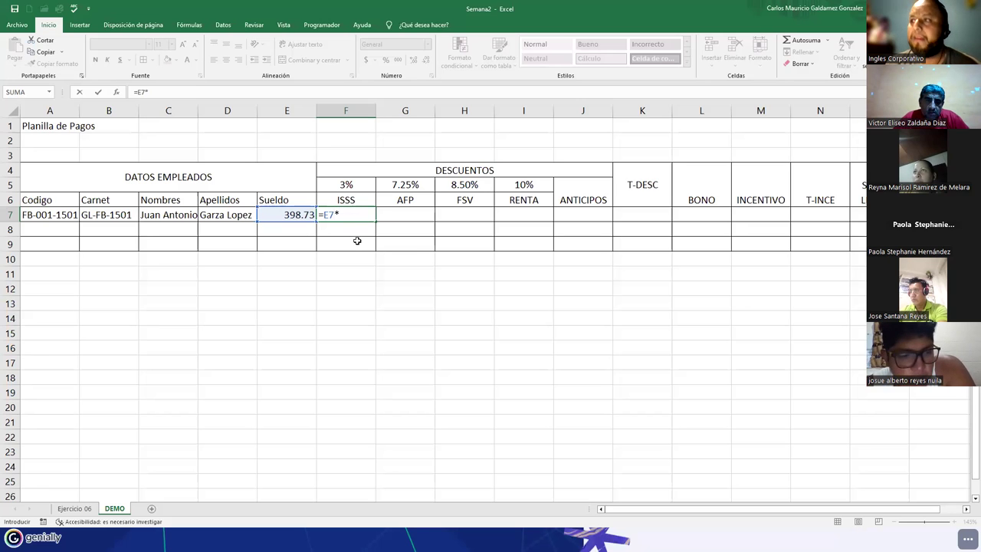
{"action": "left_click", "coordinate": [348, 185]}
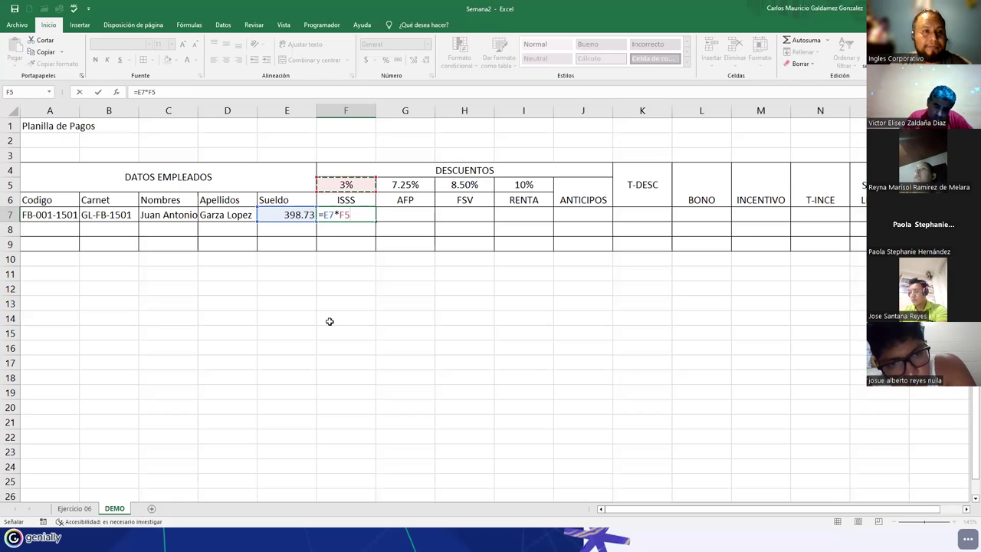
{"action": "key", "text": "Return"}
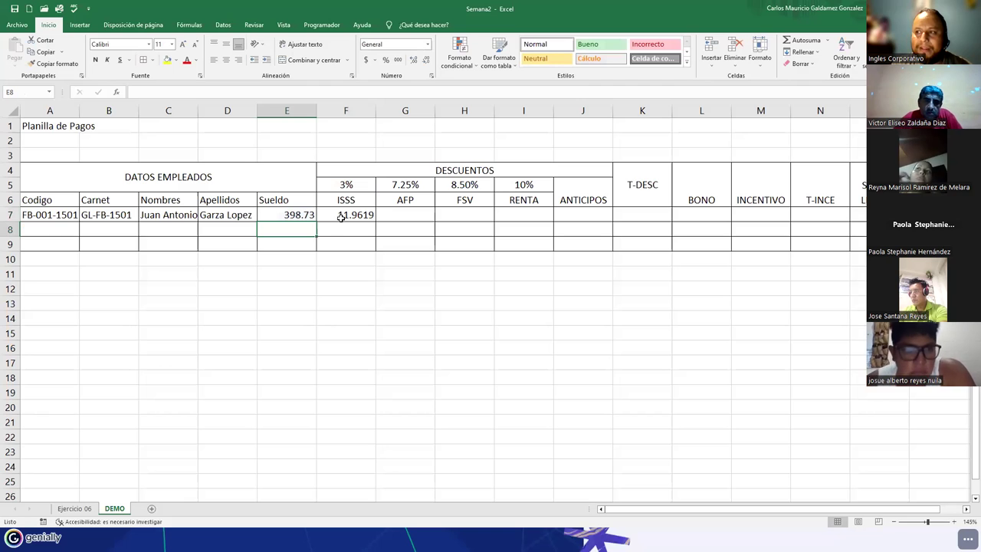
Enter salaries of 450 in E8 and 405 in E9 for the other two employee rows.
{"action": "type", "text": "450"}
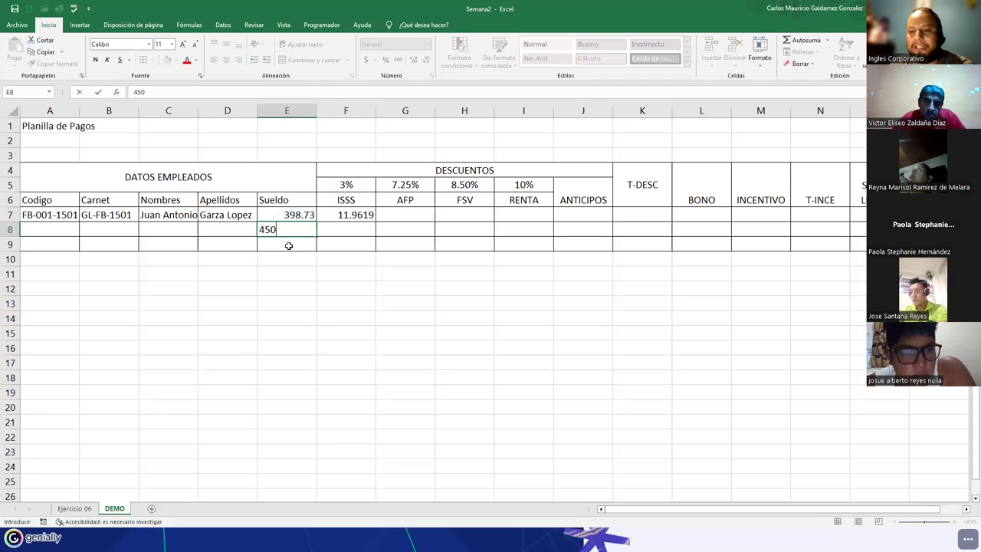
{"action": "key", "text": "Return"}
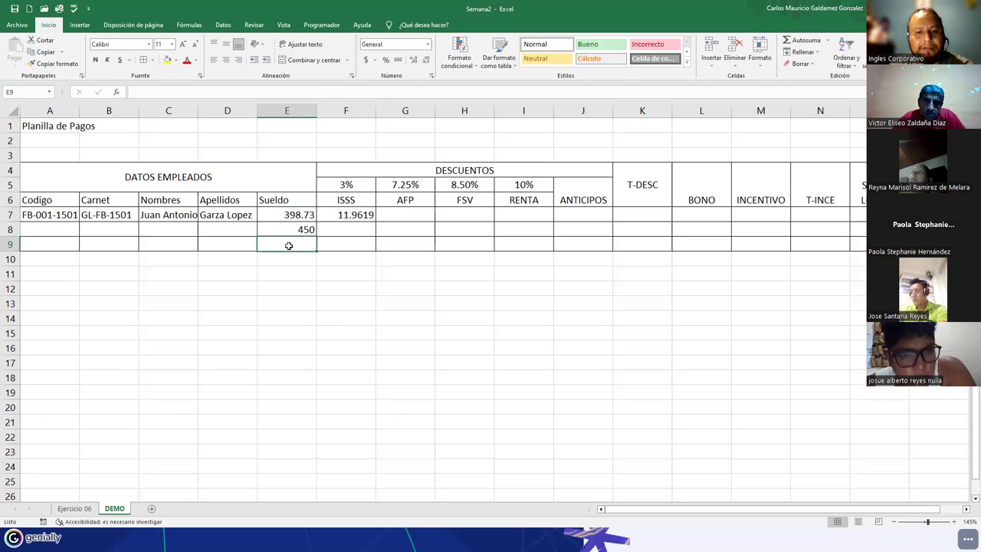
{"action": "type", "text": "4"}
{"action": "key", "text": "Return"}
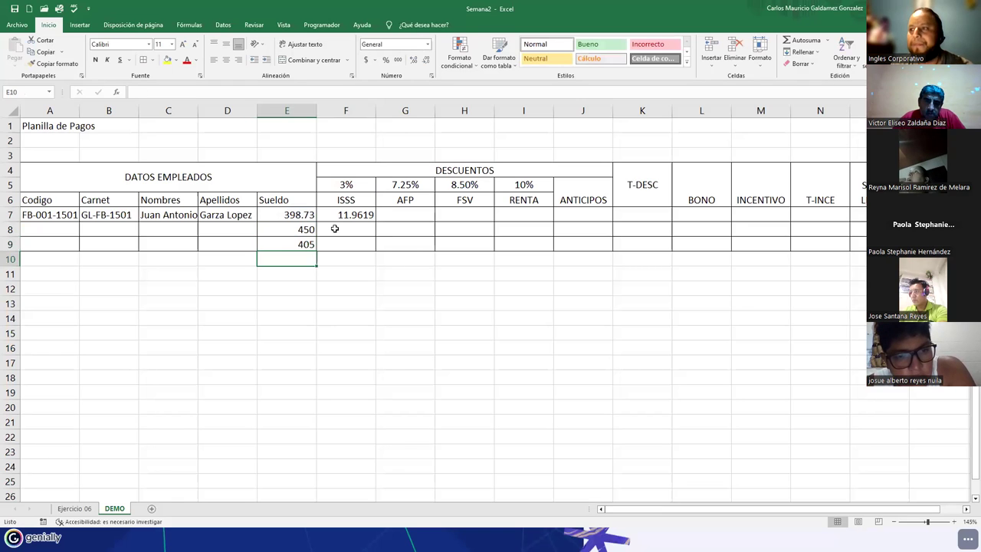
Fill the ISSS formula from F7 down through F9 and inspect the cell references in F7 and F8.
{"action": "left_click", "coordinate": [341, 218]}
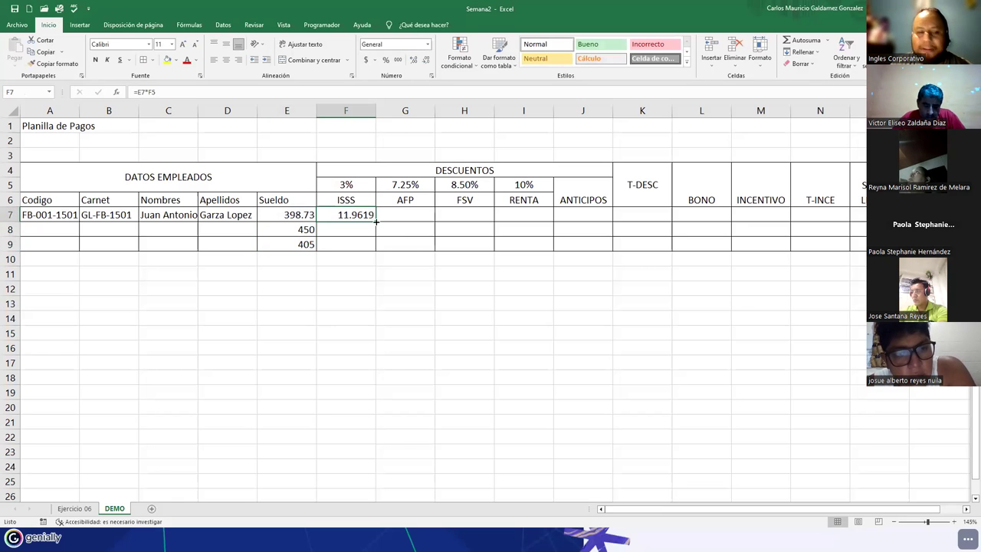
{"action": "left_click_drag", "start_coordinate": [376, 220], "coordinate": [375, 245]}
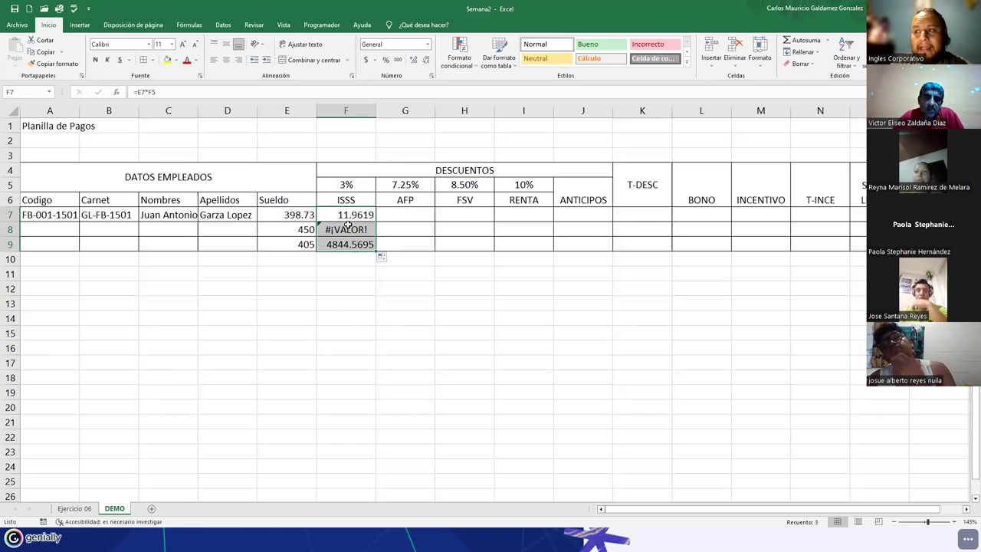
{"action": "left_click", "coordinate": [344, 218]}
{"action": "double_click", "coordinate": [345, 217]}
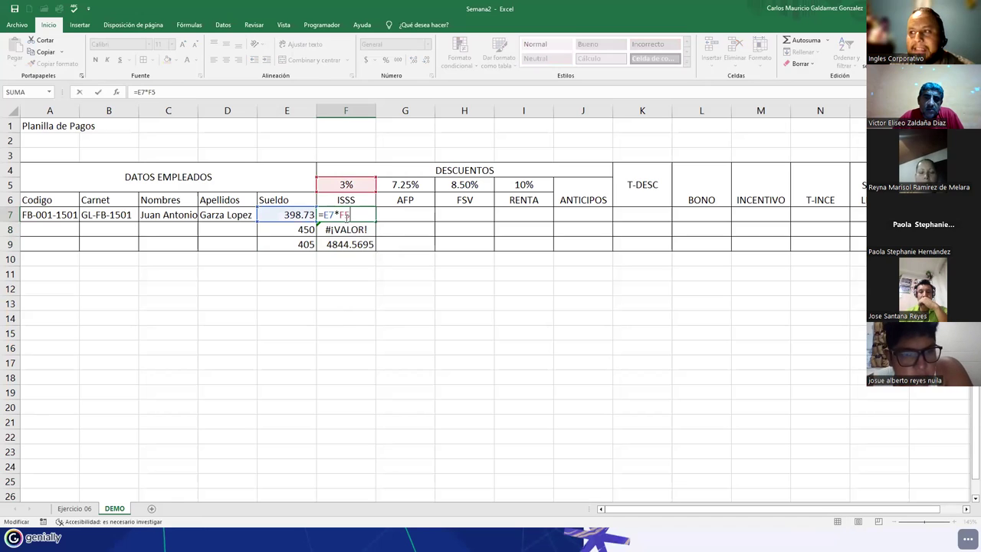
{"action": "key", "text": "Escape"}
{"action": "left_click", "coordinate": [342, 229]}
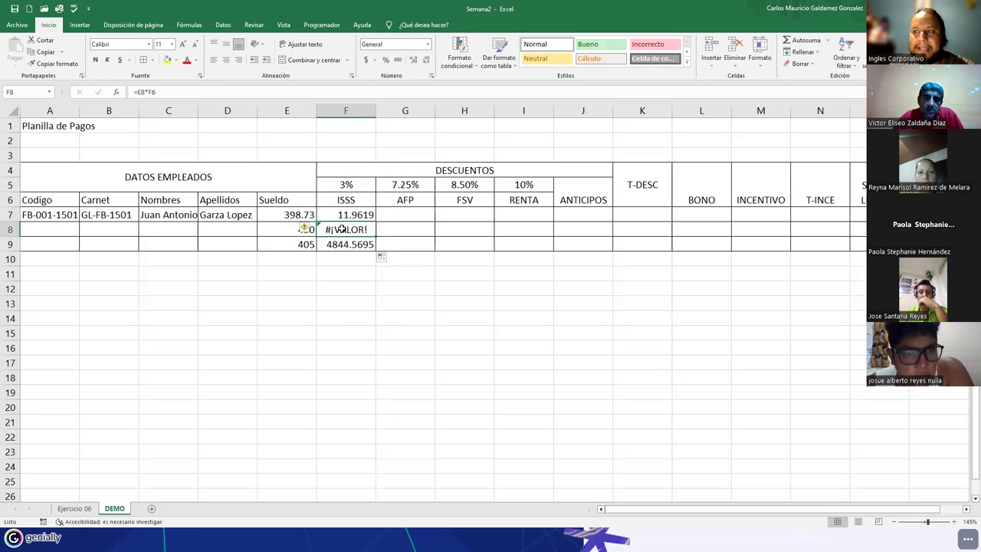
{"action": "key", "text": "F2"}
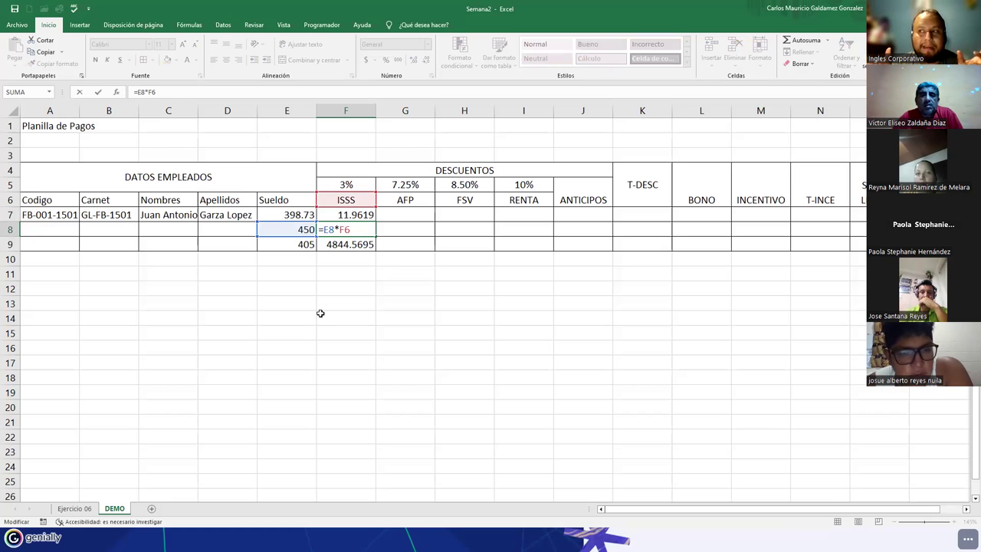
{"action": "key", "text": "Return"}
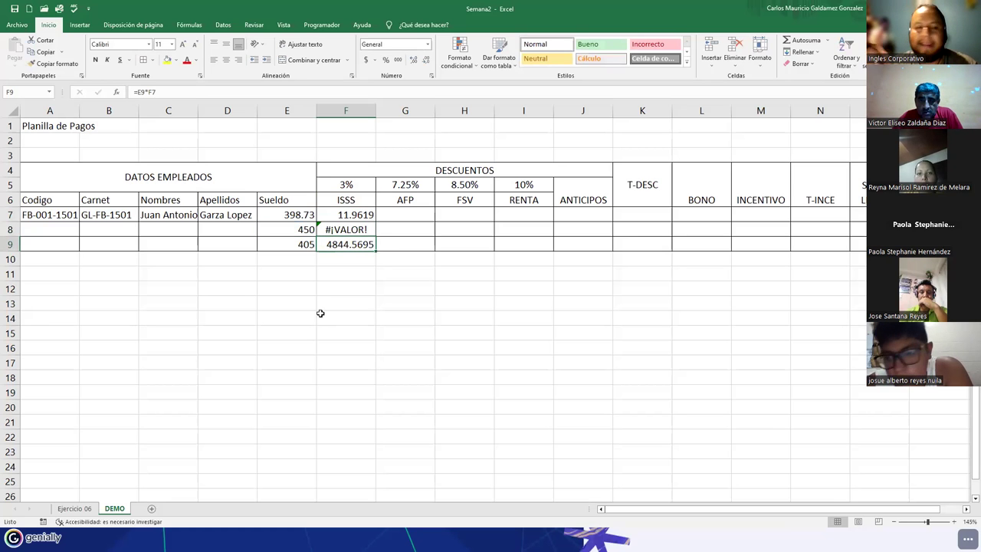
Open the help on the error in F8 and examine which cells its formula references.
{"action": "left_click", "coordinate": [339, 230]}
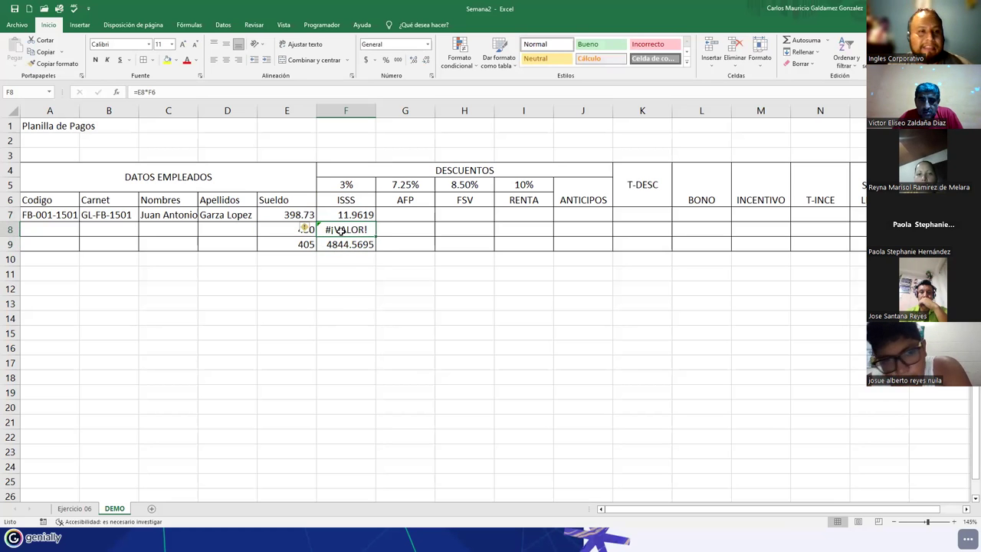
{"action": "left_click", "coordinate": [307, 229]}
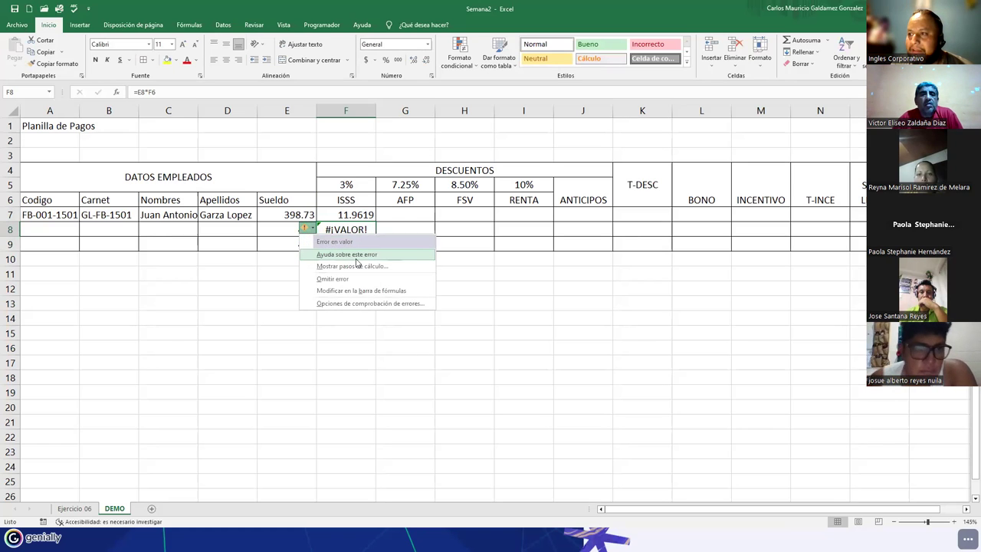
{"action": "left_click", "coordinate": [347, 255]}
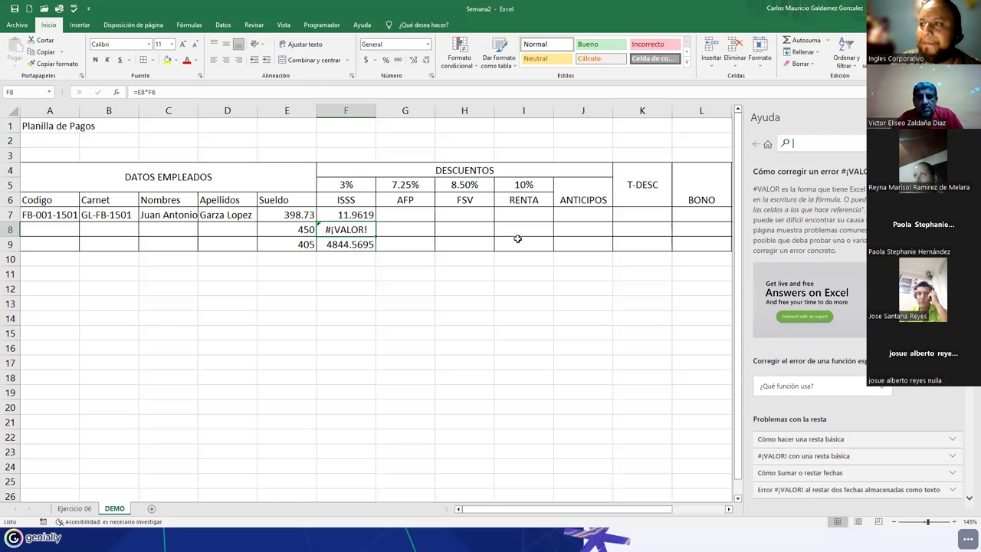
{"action": "double_click", "coordinate": [343, 229]}
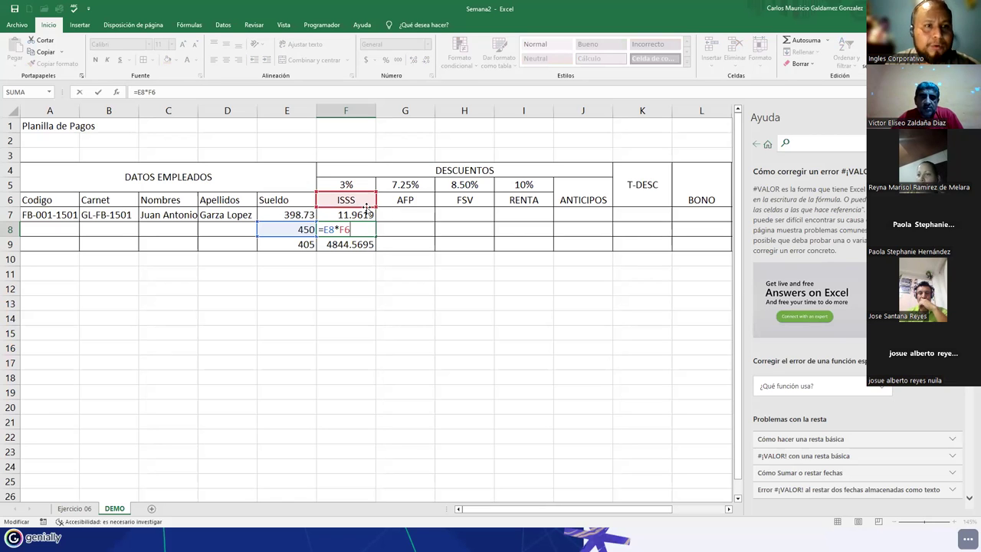
Make the ISSS rate reference absolute in F7 with =E7*$F$5 and fill the formula down through F9.
{"action": "left_click", "coordinate": [351, 216]}
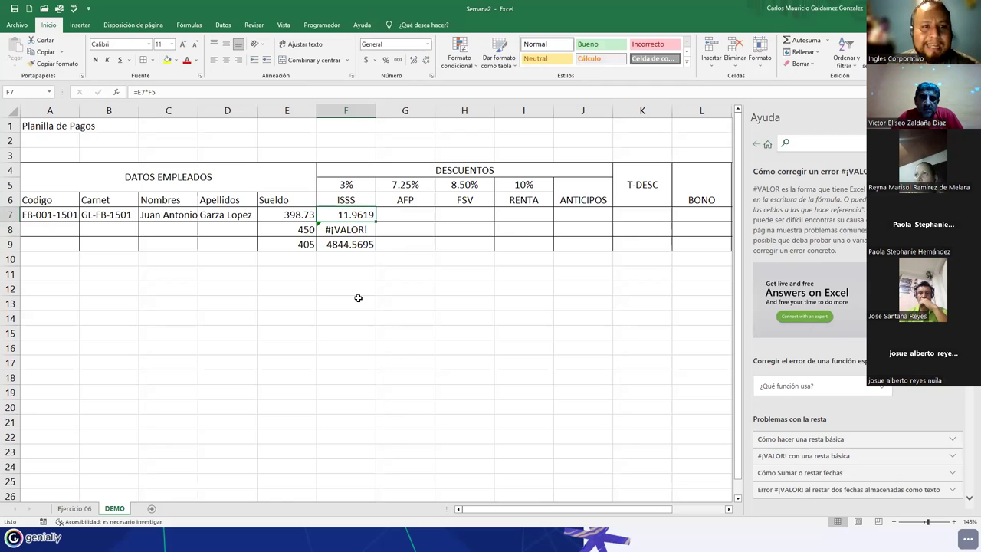
{"action": "key", "text": "F2"}
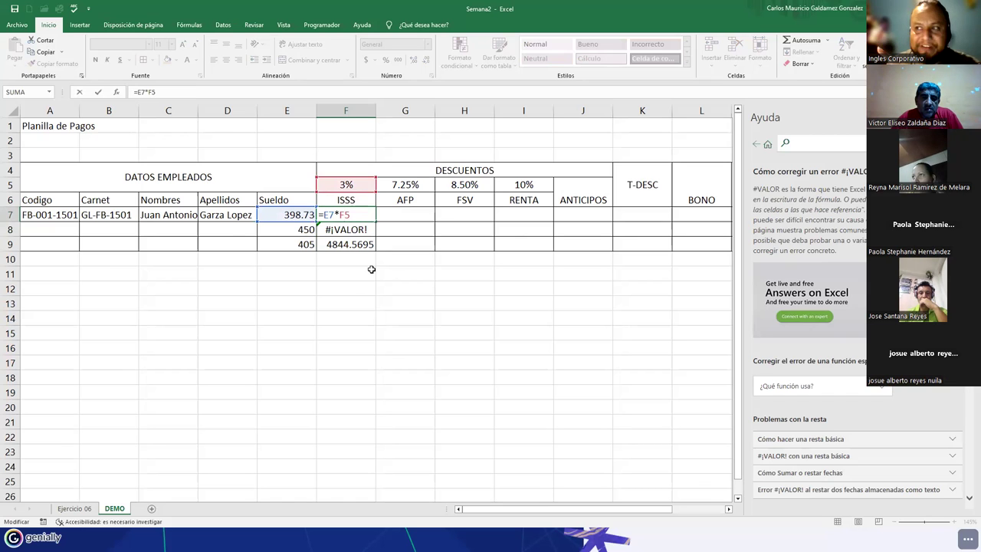
{"action": "key", "text": "F4"}
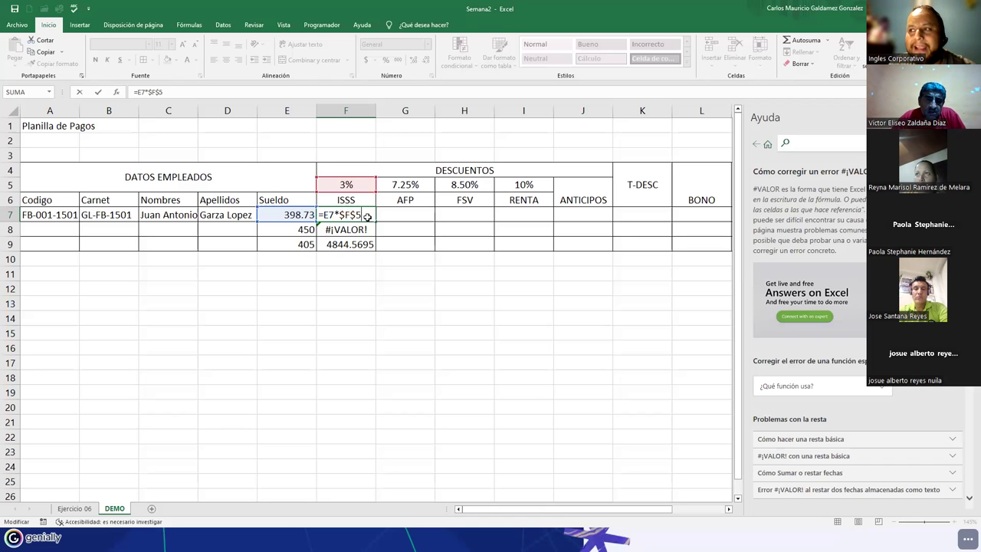
{"action": "key", "text": "ctrl+Return"}
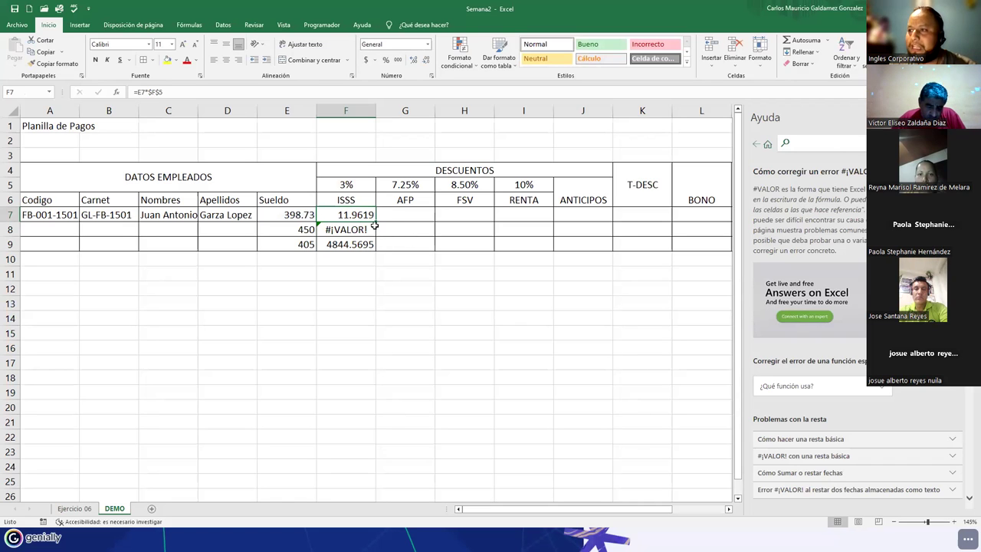
{"action": "double_click", "coordinate": [376, 222]}
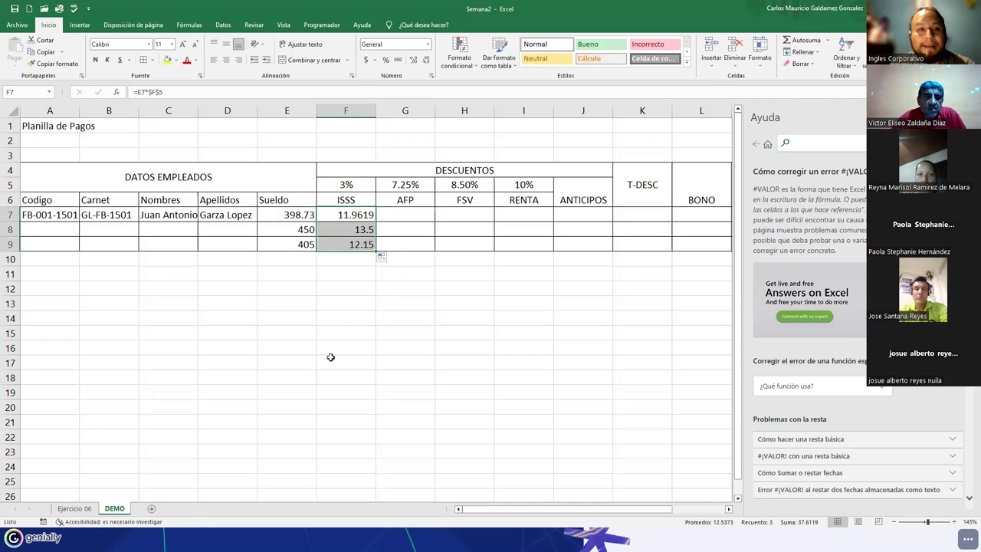
Examine the relative salary reference and the absolute rate reference in the ISSS formulas in F8 and F9.
{"action": "left_click", "coordinate": [341, 233]}
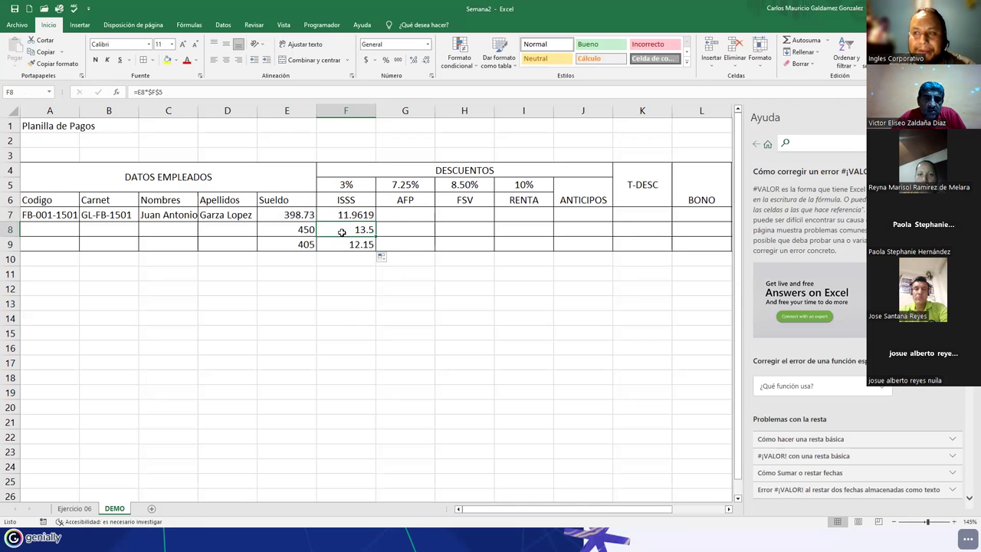
{"action": "double_click", "coordinate": [342, 233]}
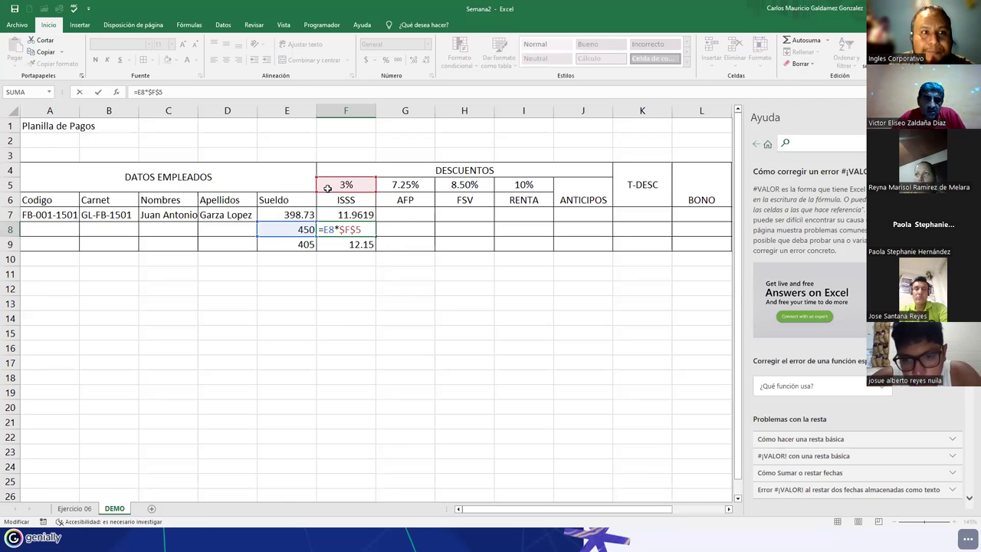
{"action": "key", "text": "Return"}
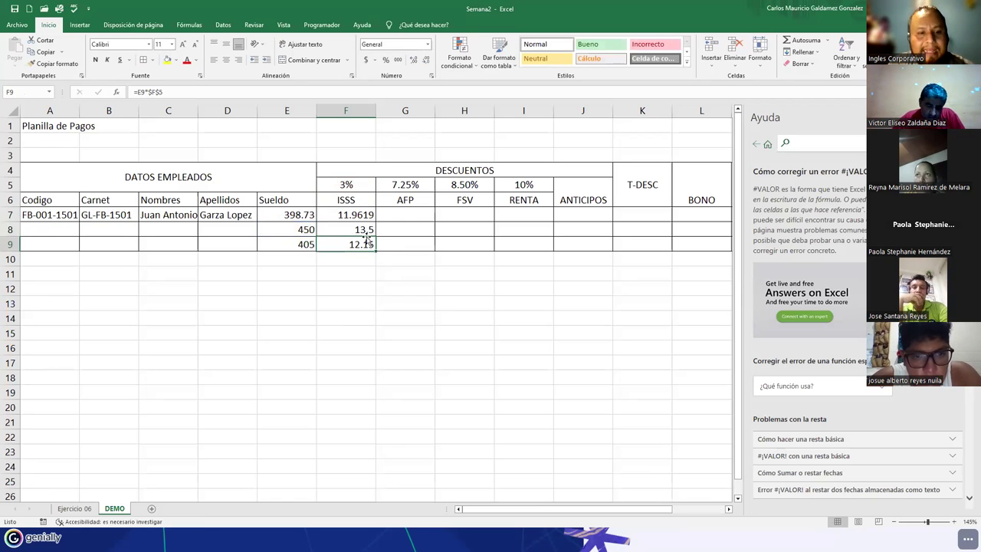
{"action": "double_click", "coordinate": [365, 238]}
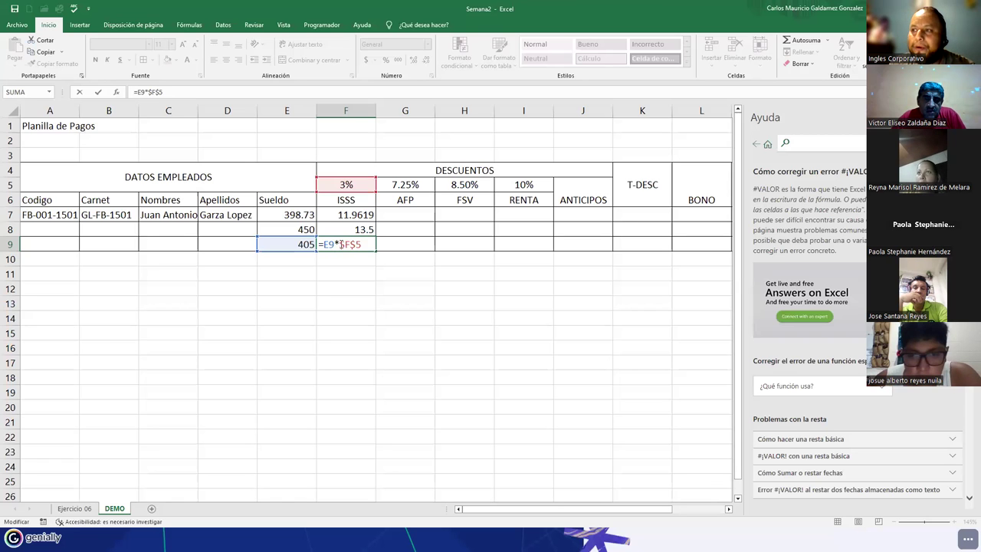
{"action": "left_click_drag", "start_coordinate": [340, 244], "coordinate": [363, 243]}
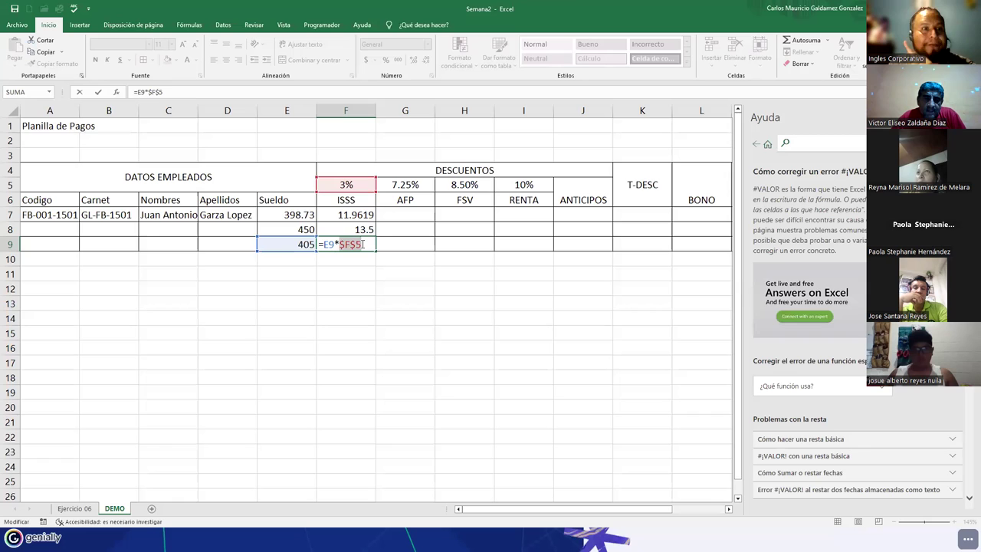
{"action": "left_click_drag", "start_coordinate": [323, 243], "coordinate": [334, 243]}
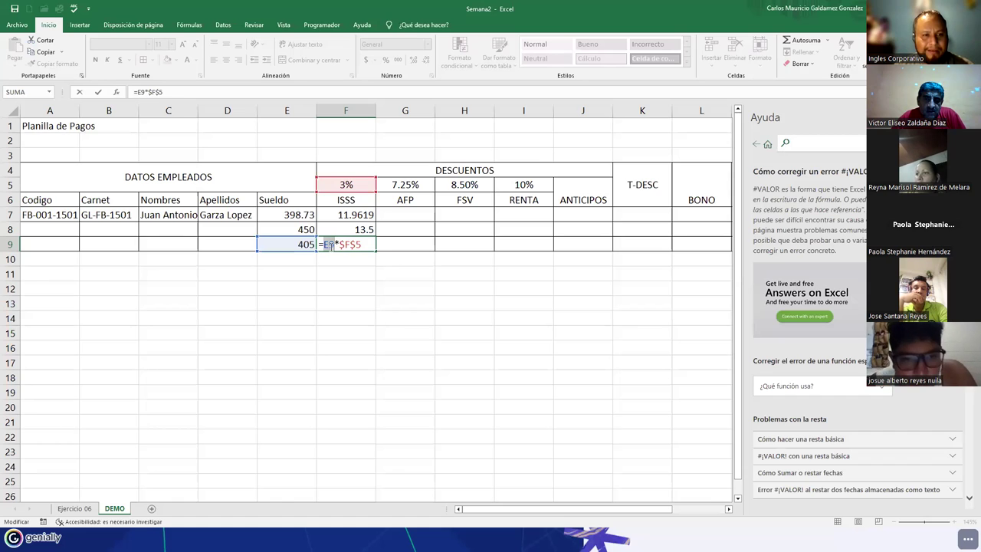
{"action": "key", "text": "Return"}
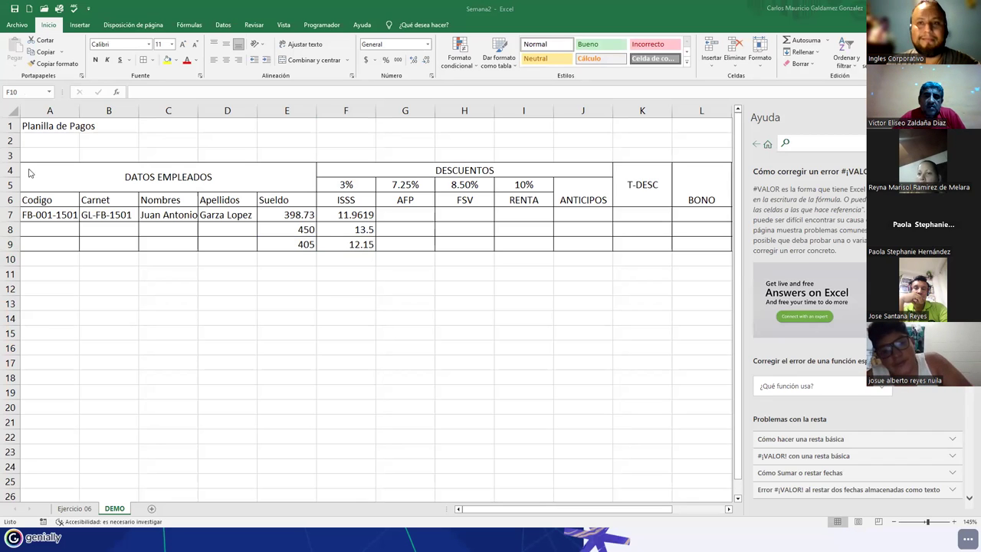
{"action": "left_click", "coordinate": [362, 244]}
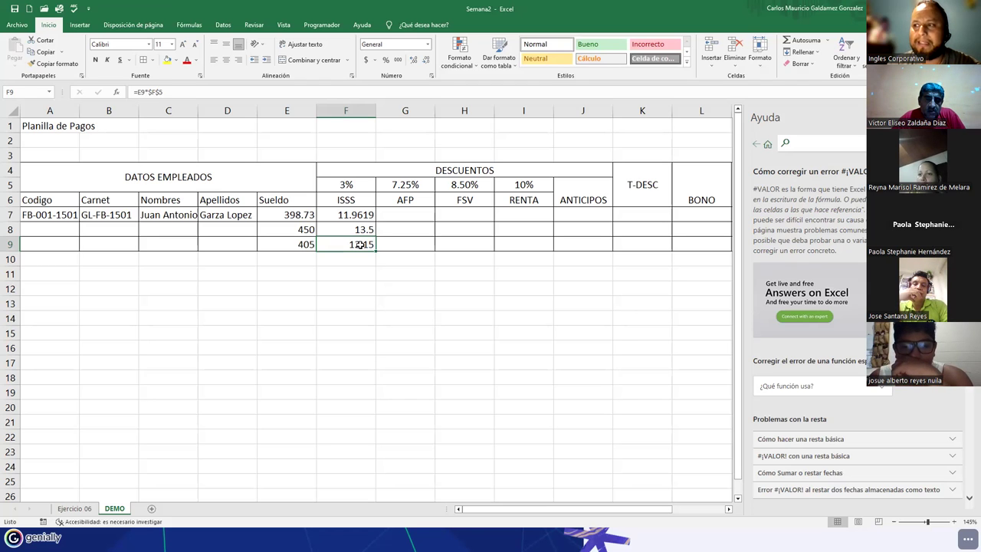
{"action": "left_click", "coordinate": [351, 269]}
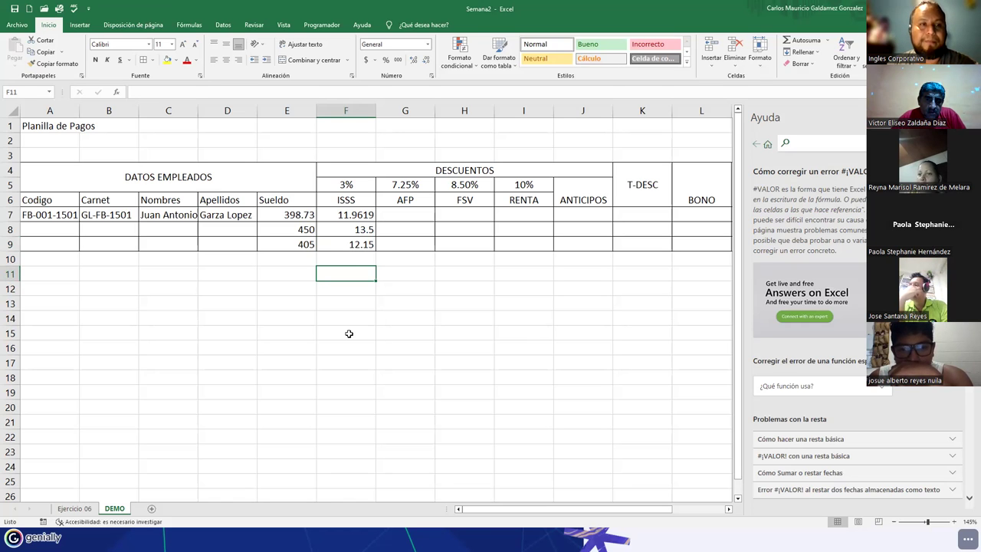
Extend the ISSS formula from F7 down through F15 and inspect the references in F15.
{"action": "left_click", "coordinate": [352, 217]}
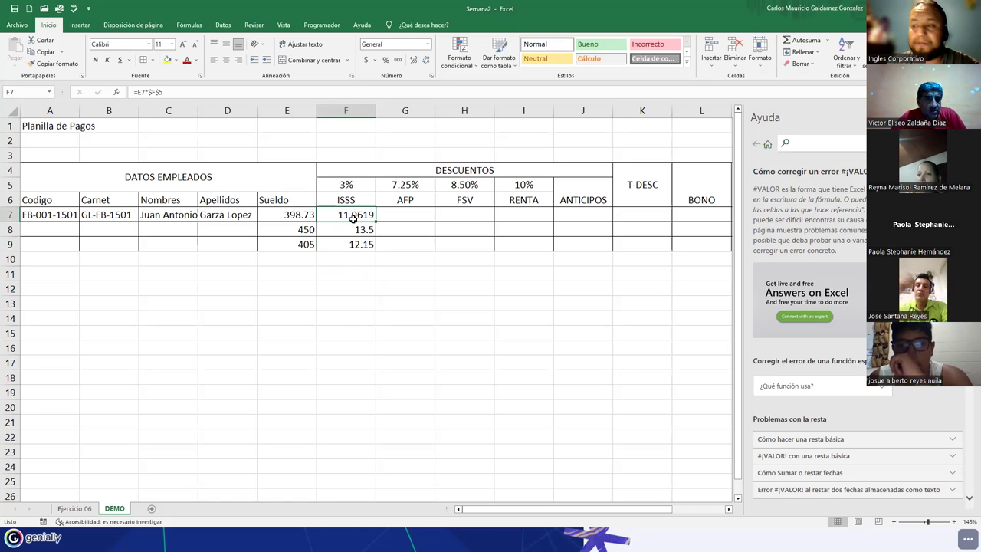
{"action": "double_click", "coordinate": [352, 217]}
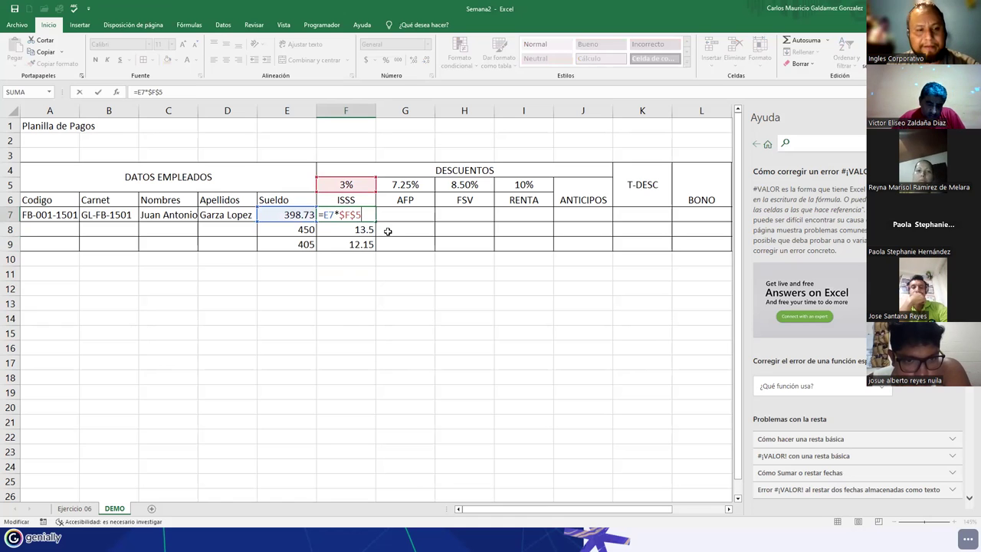
{"action": "key", "text": "Escape"}
{"action": "left_click_drag", "start_coordinate": [375, 222], "coordinate": [355, 336]}
{"action": "left_click", "coordinate": [354, 335]}
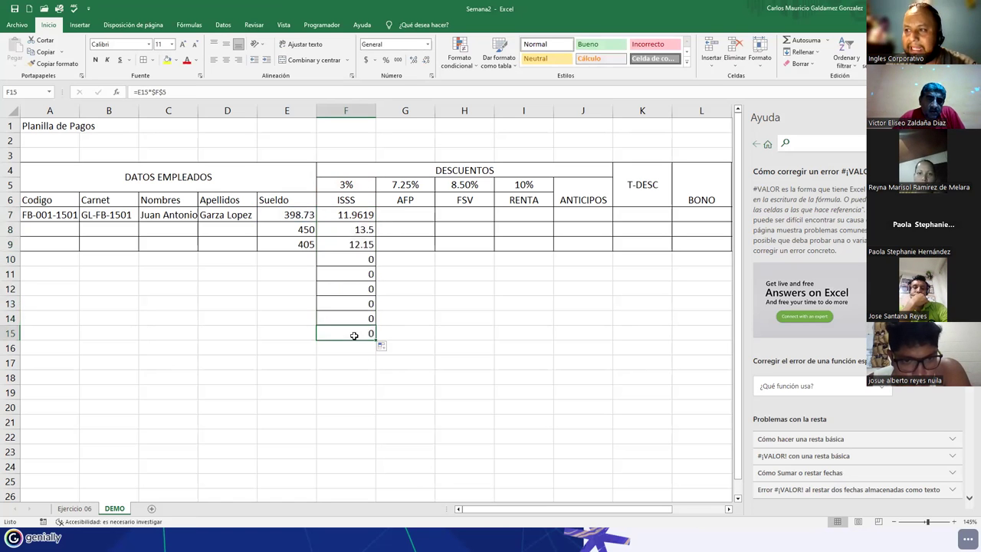
{"action": "double_click", "coordinate": [354, 334]}
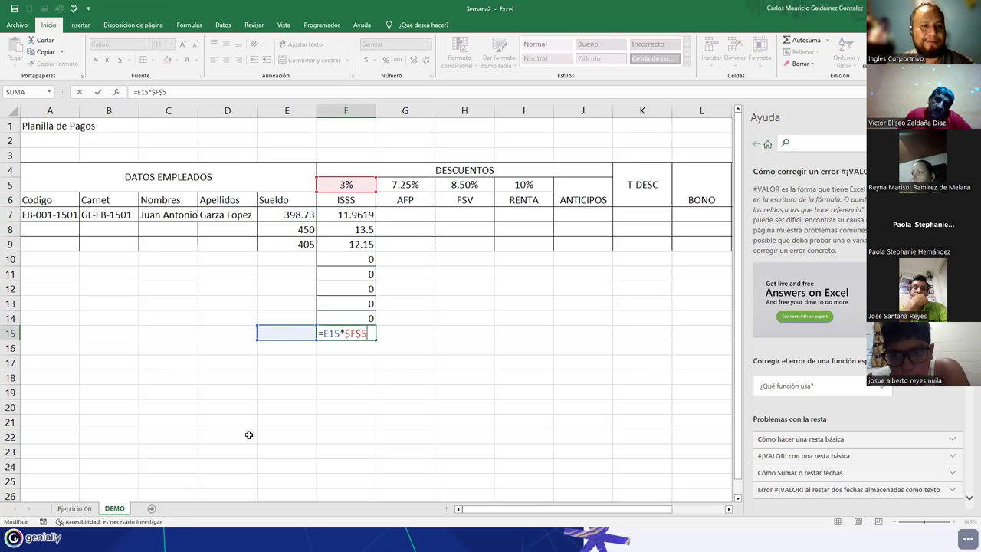
Enter a test salary of 520 in E15 and check the ISSS formula in F15.
{"action": "left_click", "coordinate": [294, 331]}
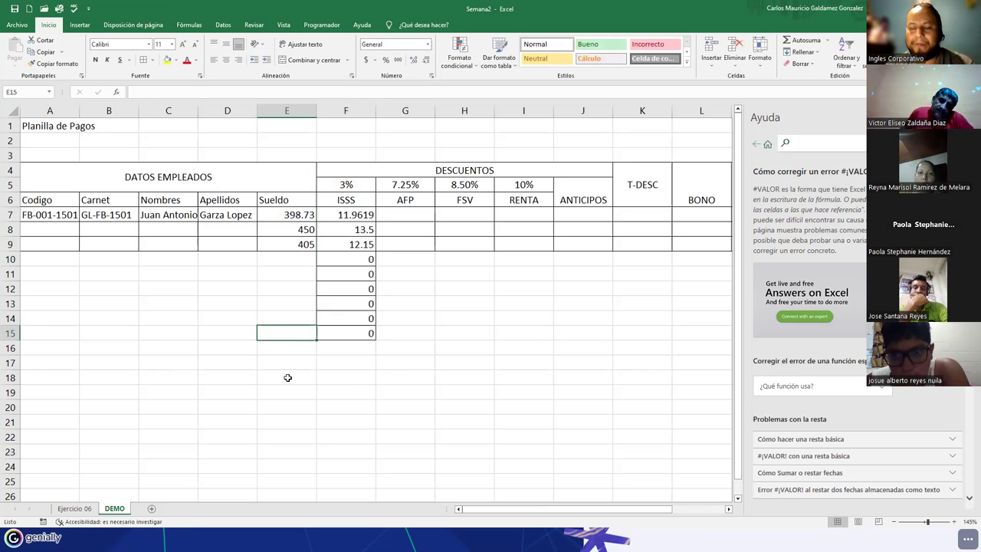
{"action": "type", "text": "520"}
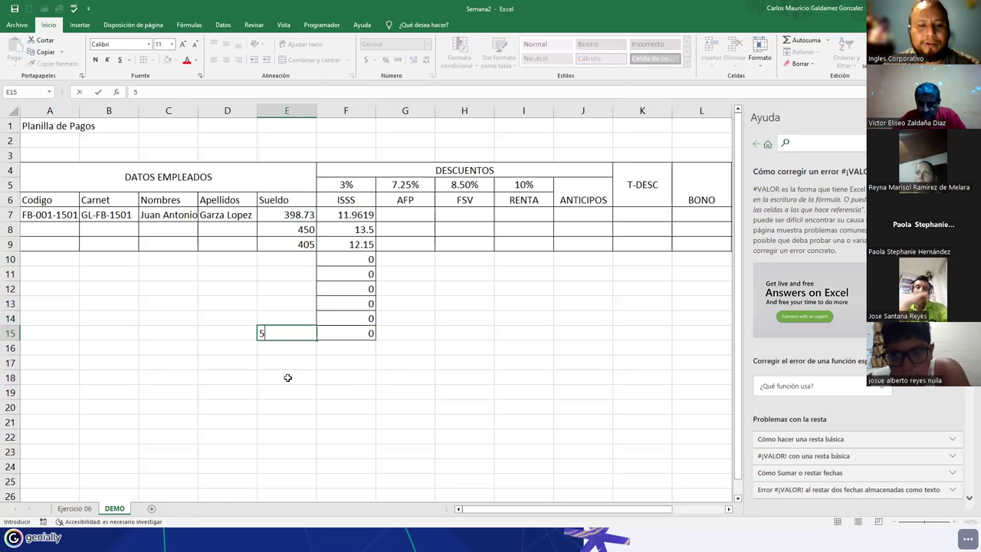
{"action": "key", "text": "Return"}
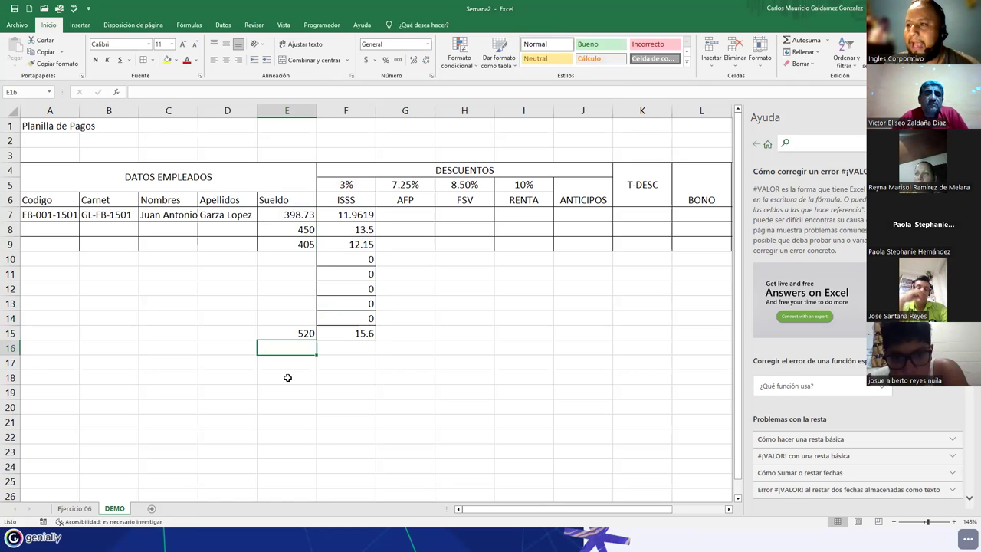
{"action": "left_click", "coordinate": [341, 331]}
{"action": "key", "text": "F2"}
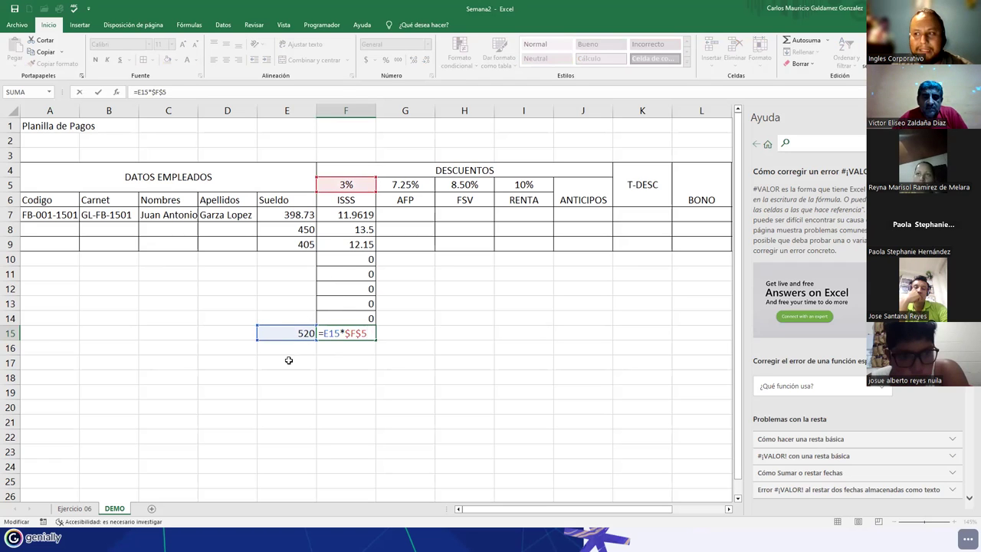
Remove the test salary from E15 and undo the ISSS fill below row 9.
{"action": "key", "text": "Left"}
{"action": "key", "text": "Delete"}
{"action": "key", "text": "Right"}
{"action": "key", "text": "ctrl+z"}
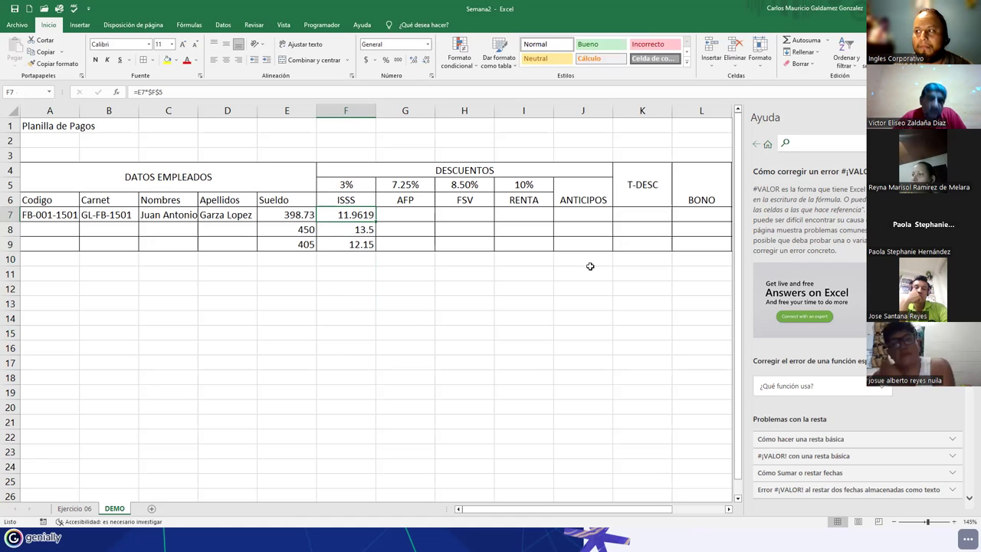
Close the help pane and apply the Contabilidad number format to rows 7 to 9 from the Sueldo column across the remaining payroll columns.
{"action": "left_click", "coordinate": [970, 118]}
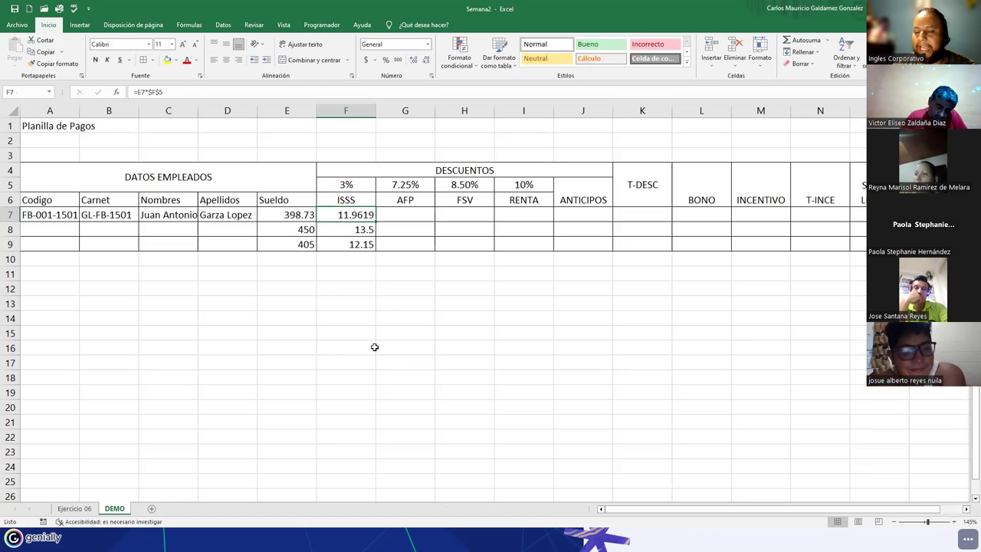
{"action": "left_click_drag", "start_coordinate": [289, 218], "coordinate": [860, 245]}
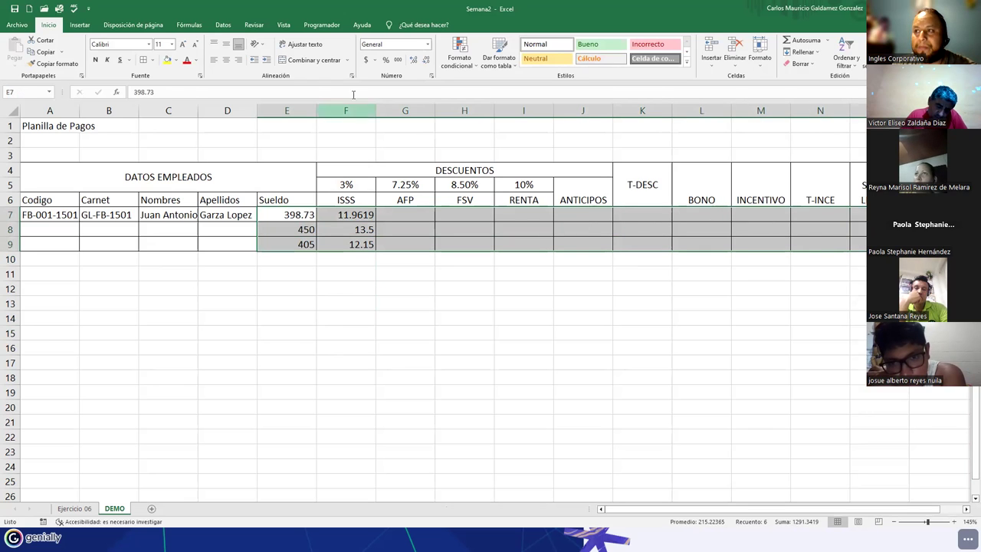
{"action": "left_click", "coordinate": [427, 45]}
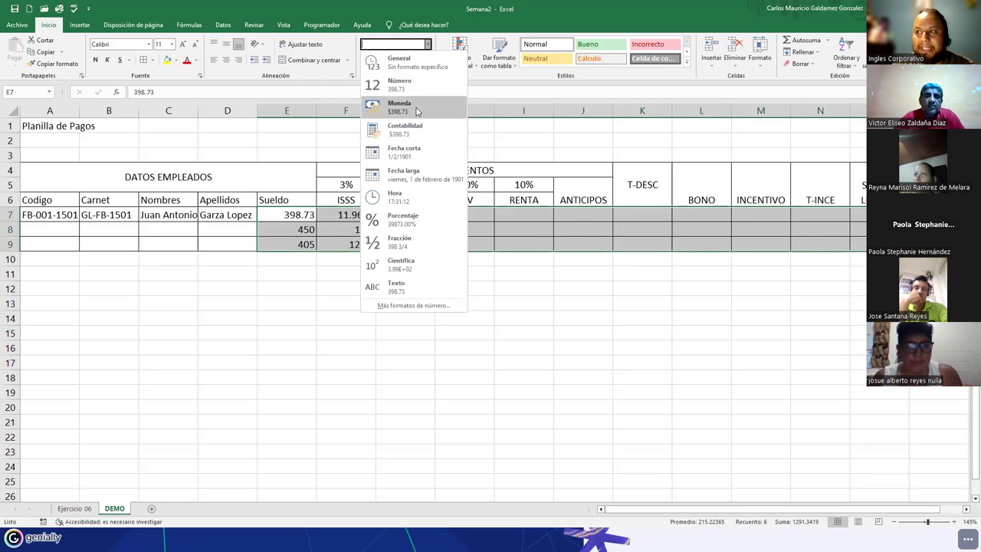
{"action": "left_click", "coordinate": [410, 130]}
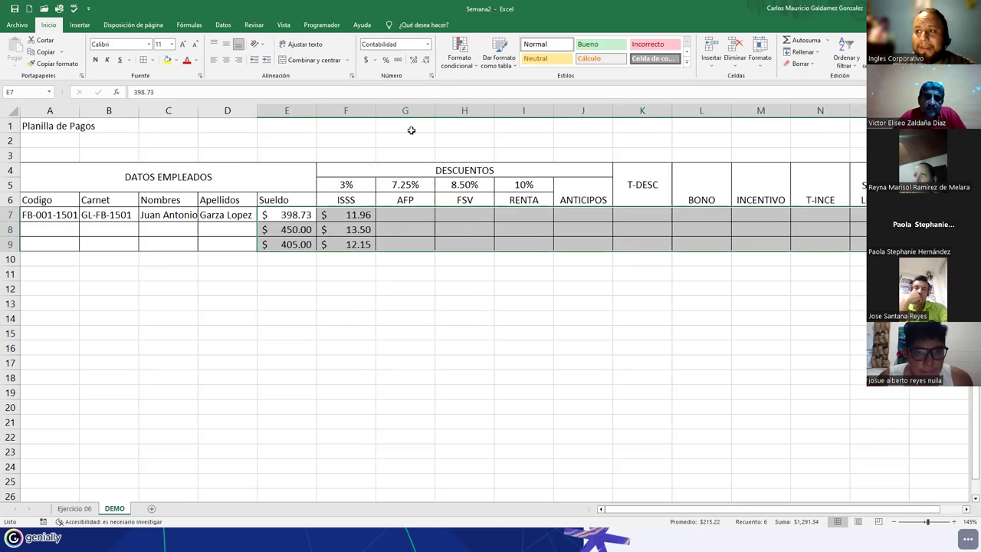
{"action": "left_click", "coordinate": [442, 329]}
Calculate the AFP deduction in G7 with the formula =E7*$G$5 and fill it down through G9.
{"action": "left_click", "coordinate": [406, 212]}
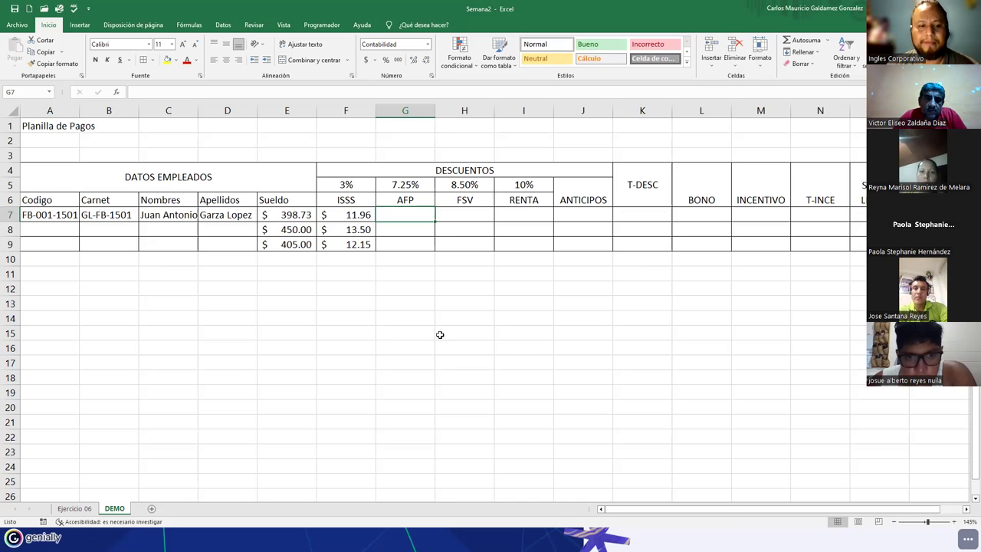
{"action": "type", "text": "="}
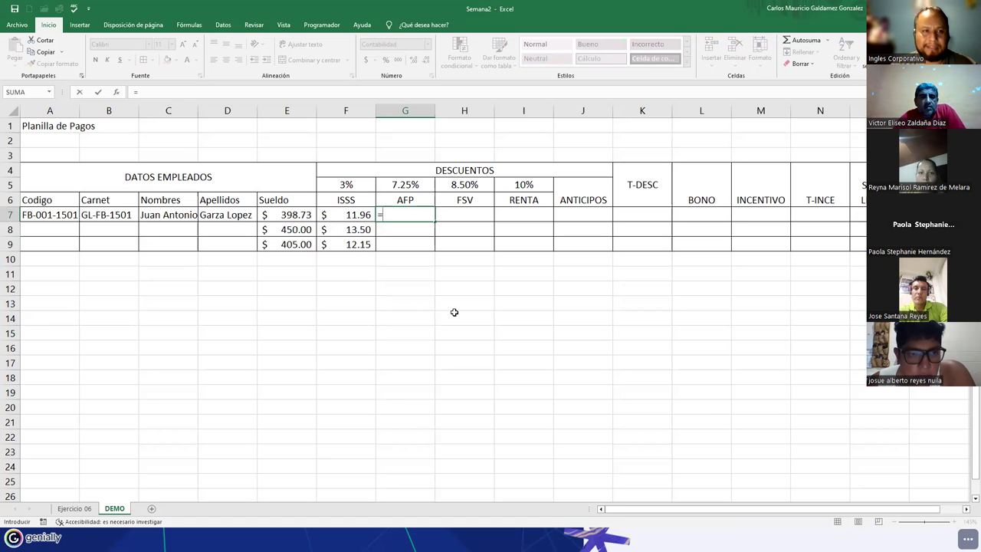
{"action": "left_click", "coordinate": [284, 217]}
{"action": "type", "text": "*"}
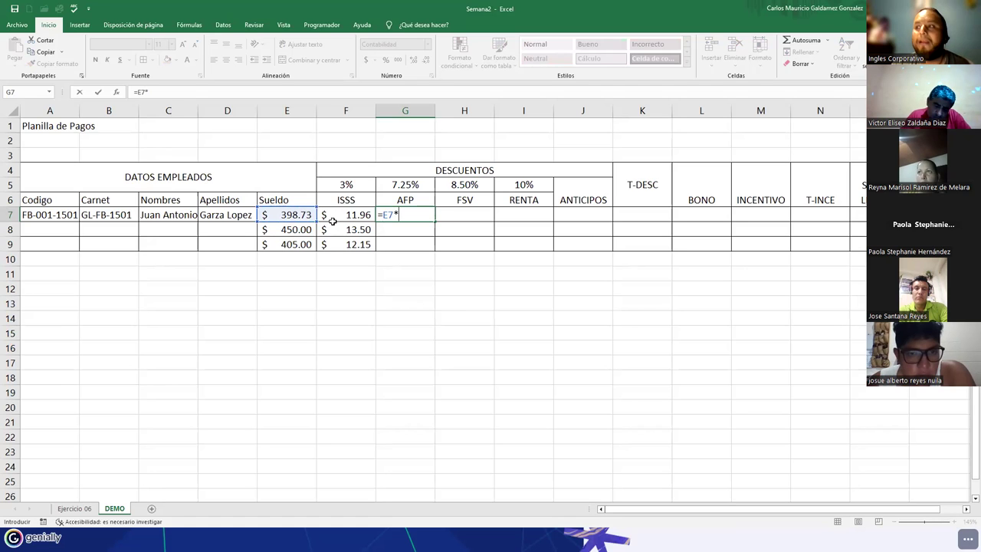
{"action": "left_click", "coordinate": [396, 186]}
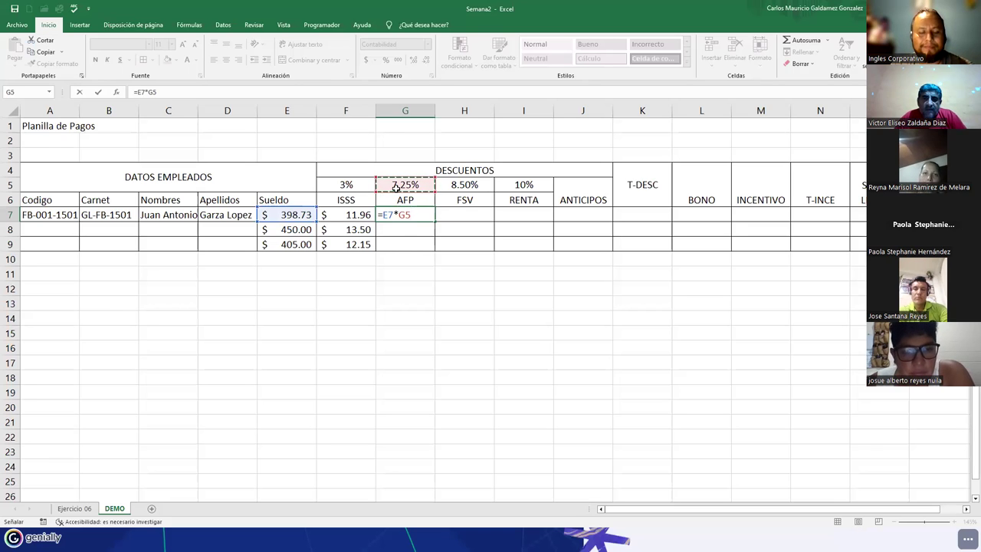
{"action": "key", "text": "F4"}
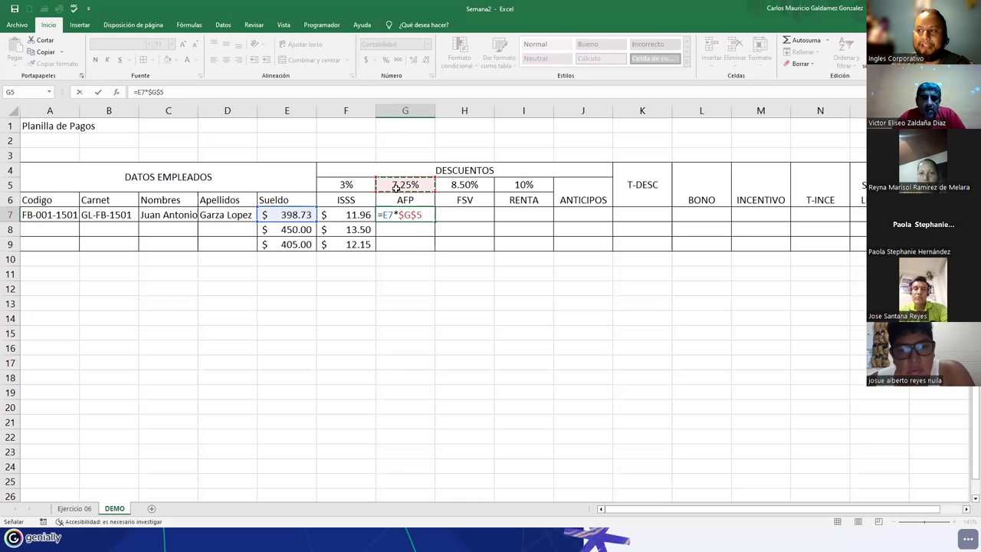
{"action": "key", "text": "Return"}
{"action": "left_click", "coordinate": [422, 216]}
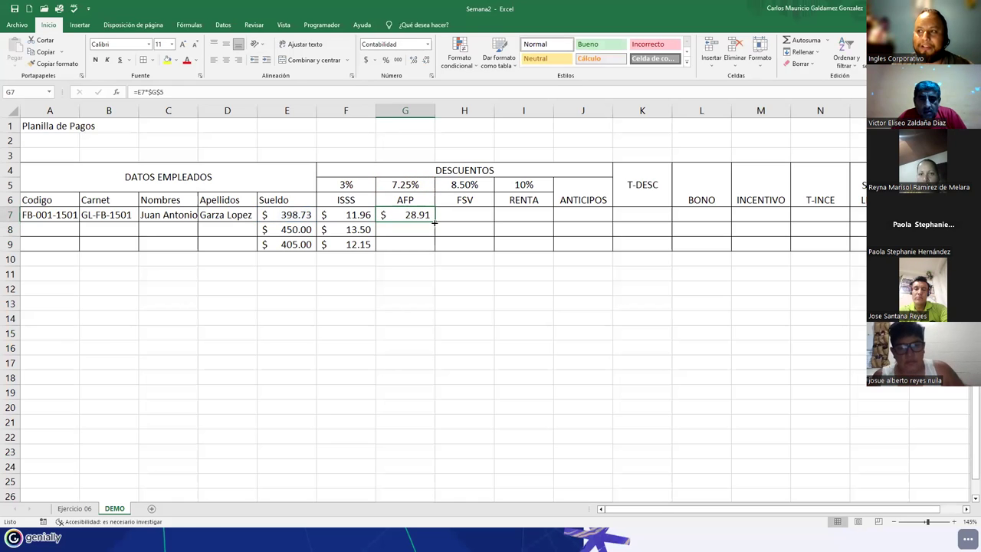
{"action": "left_click_drag", "start_coordinate": [434, 223], "coordinate": [433, 244]}
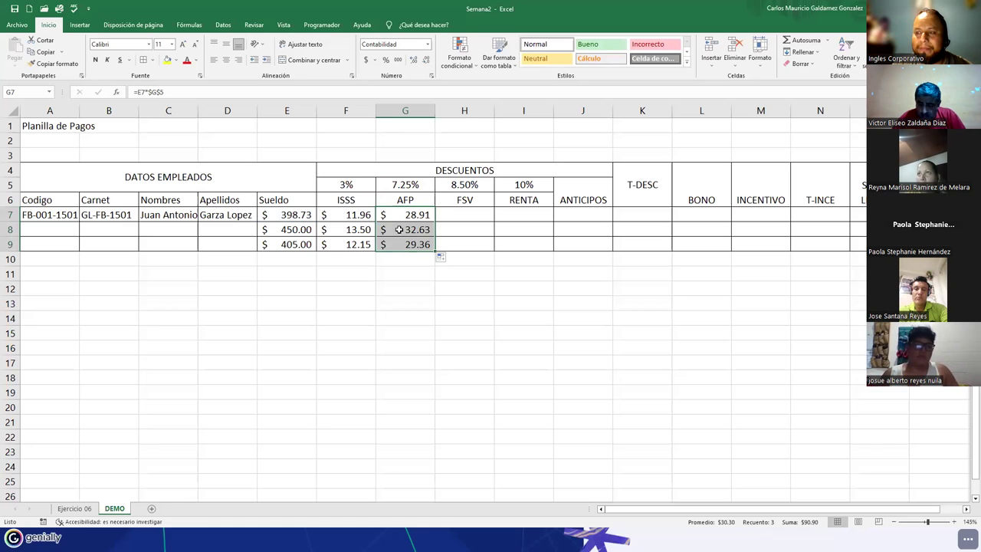
Enter the second employee's first names and surnames in the Nombres and Apellidos cells of row 8.
{"action": "left_click", "coordinate": [164, 233]}
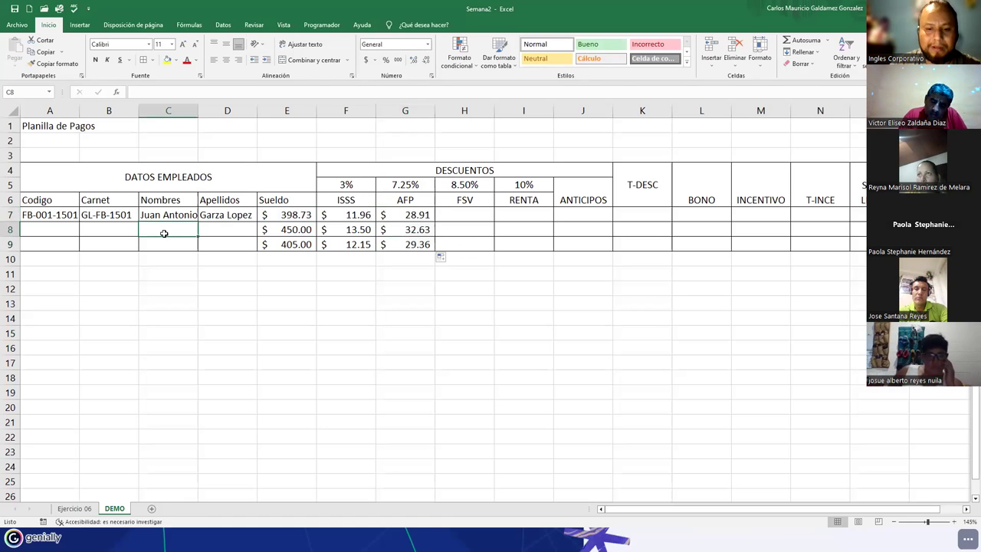
{"action": "type", "text": "Maria A"}
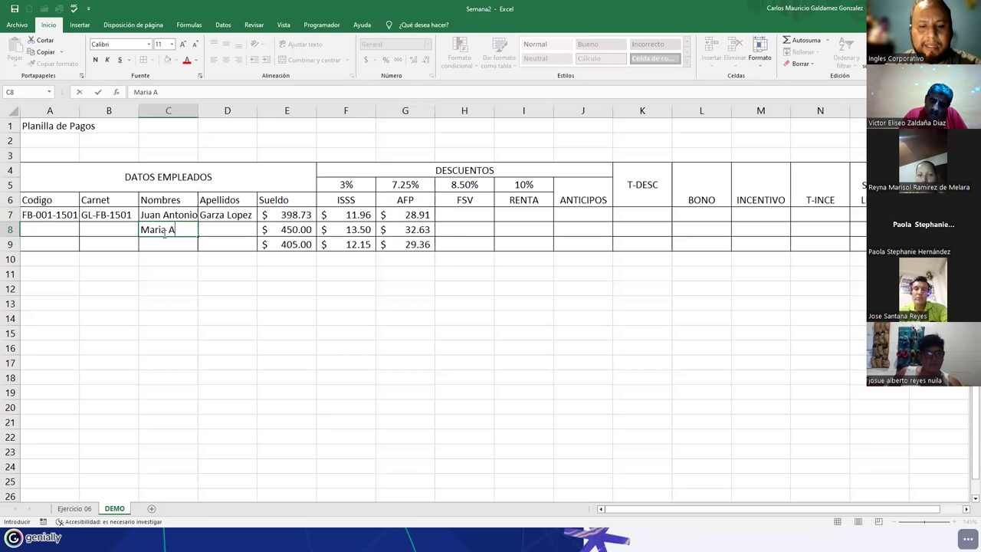
{"action": "type", "text": "lberto"}
{"action": "key", "text": "Tab"}
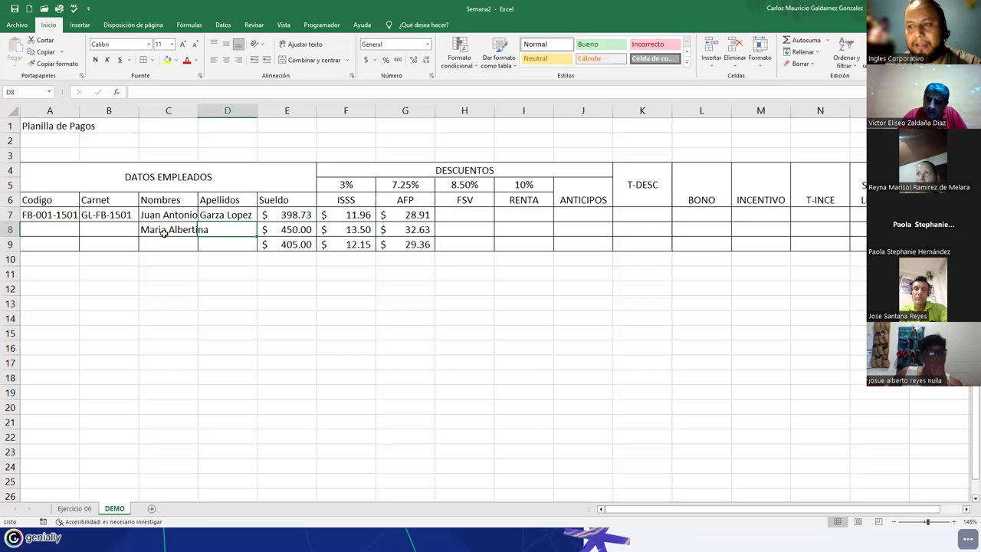
{"action": "type", "text": "Orante"}
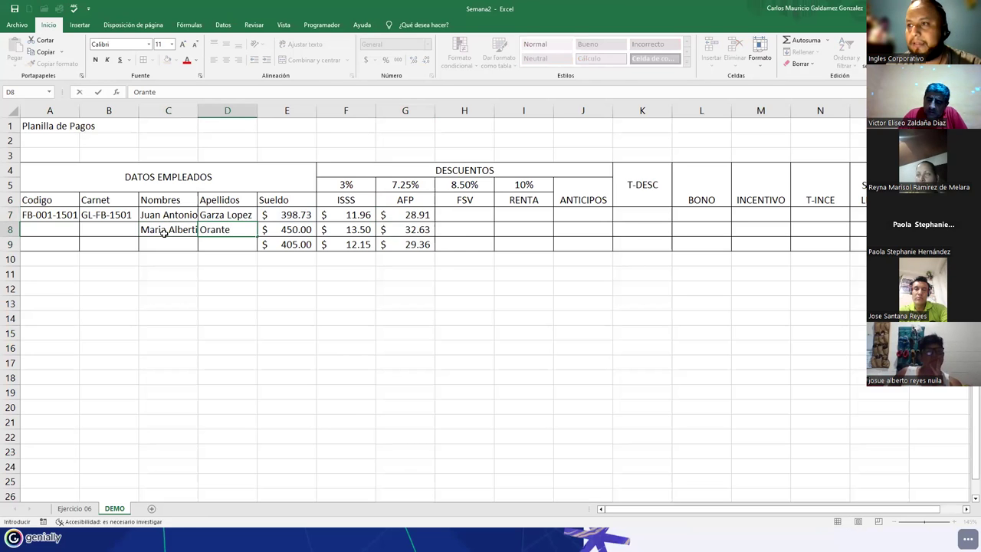
{"action": "type", "text": "s Cruz"}
{"action": "key", "text": "Return"}
Enter the third employee's first names and surnames in row 9, and autofit the Nombres and Apellidos columns to their contents.
{"action": "type", "text": "F"}
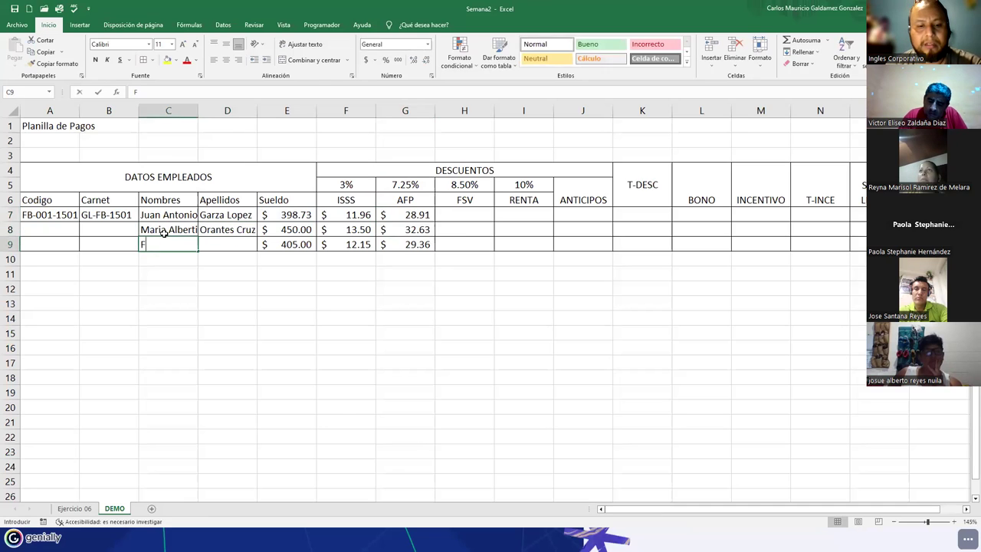
{"action": "type", "text": "abiola Emperatriz"}
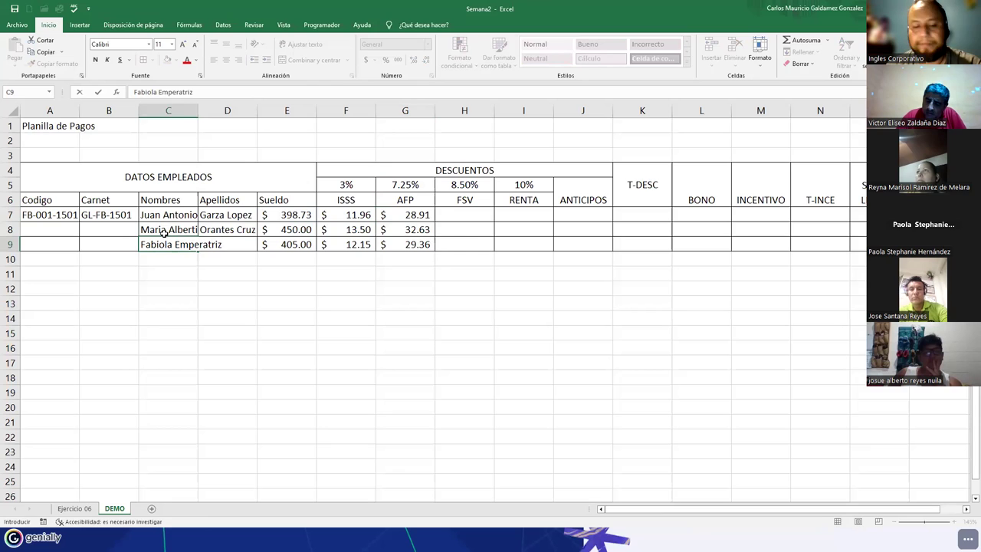
{"action": "key", "text": "Tab"}
{"action": "type", "text": "Ma"}
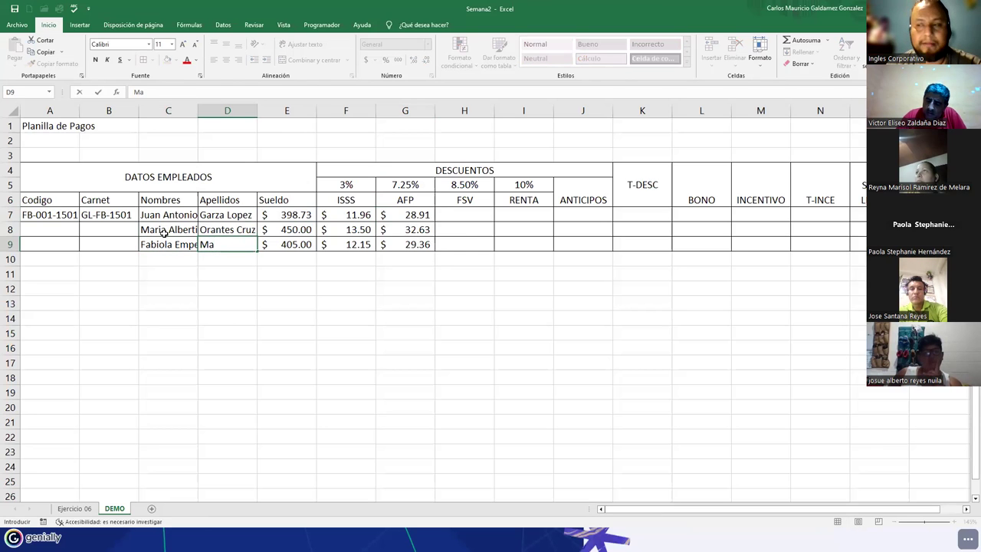
{"action": "type", "text": "ndre"}
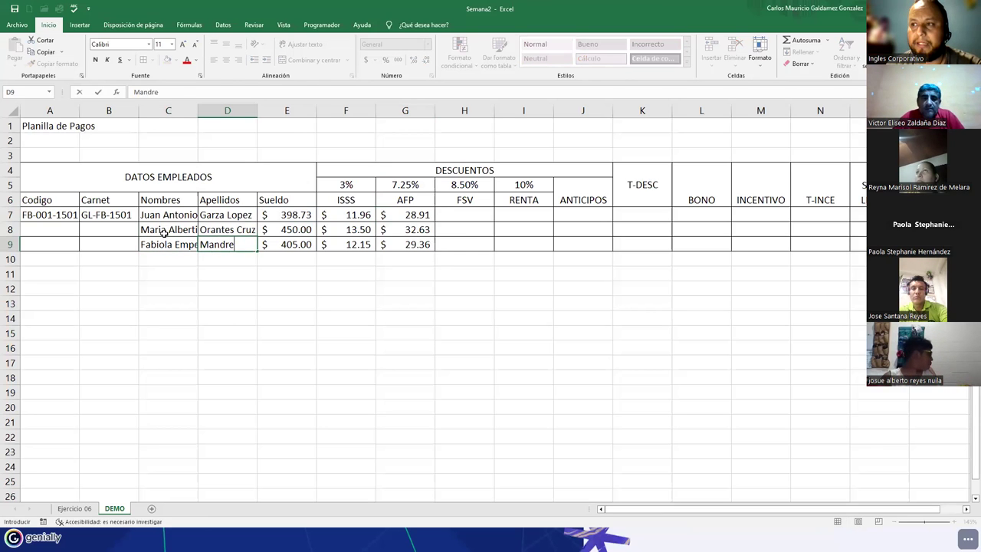
{"action": "type", "text": " Coral"}
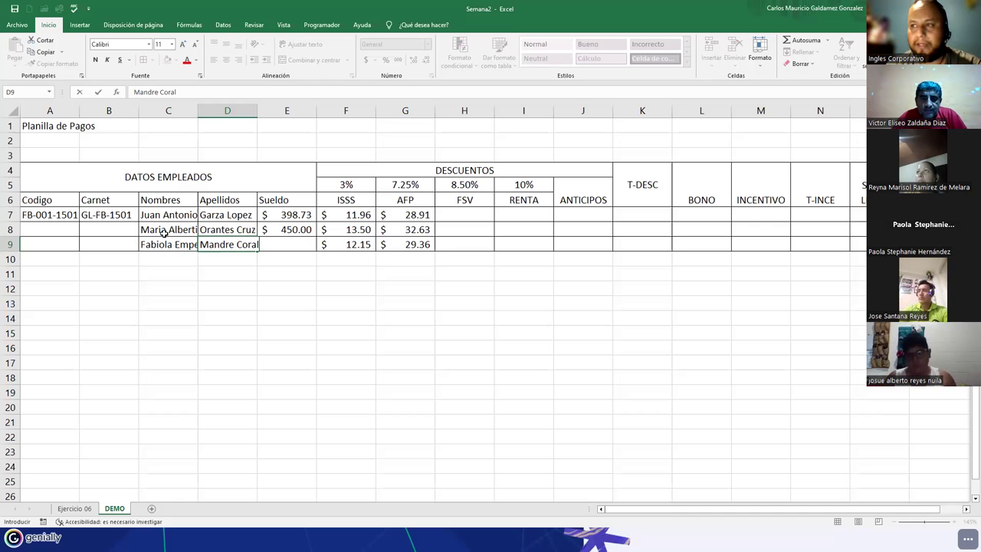
{"action": "key", "text": "Return"}
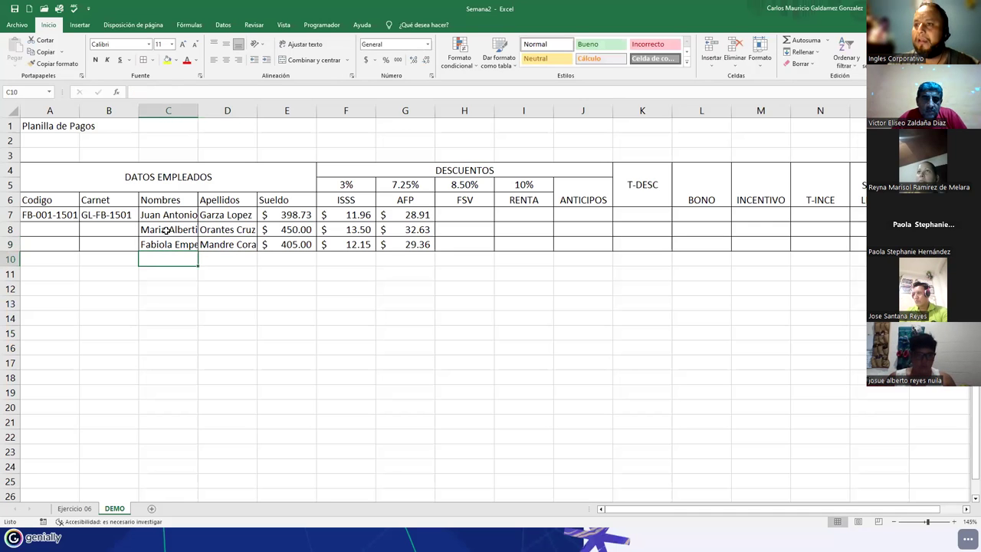
{"action": "double_click", "coordinate": [198, 111]}
{"action": "double_click", "coordinate": [288, 111]}
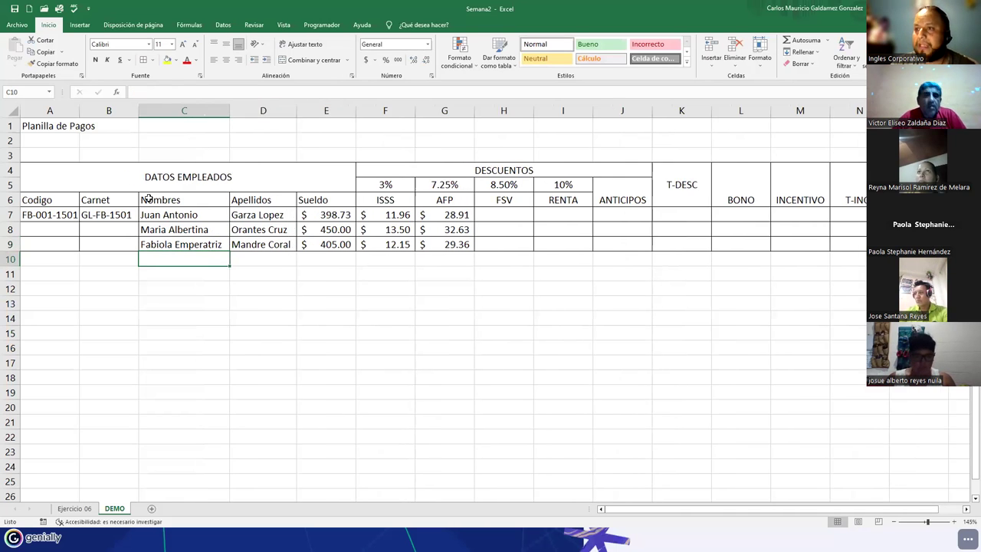
Enter the Carnet codes of the second and third employees in B8 and B9, with hyphens between the code parts in both.
{"action": "left_click", "coordinate": [115, 228]}
{"action": "type", "text": "O"}
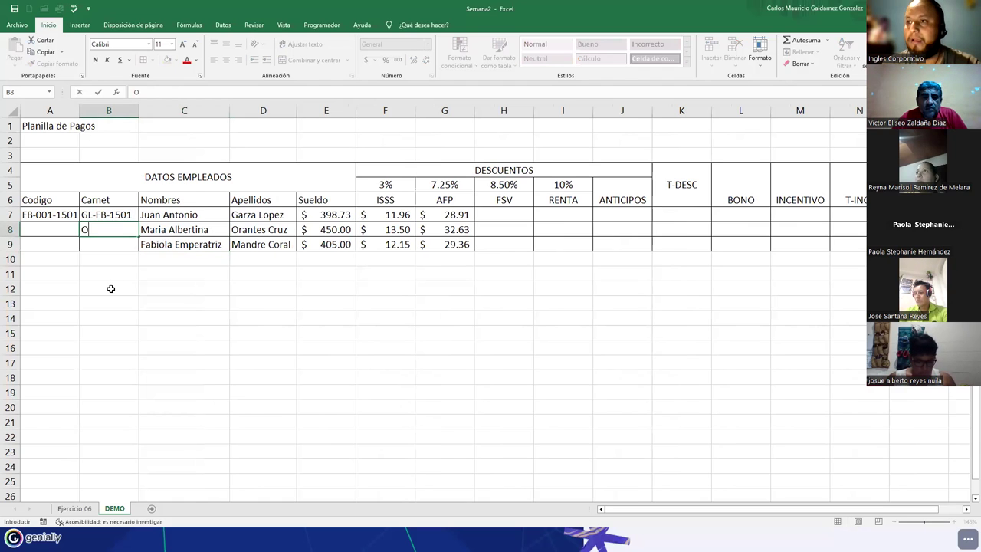
{"action": "type", "text": "CFB"}
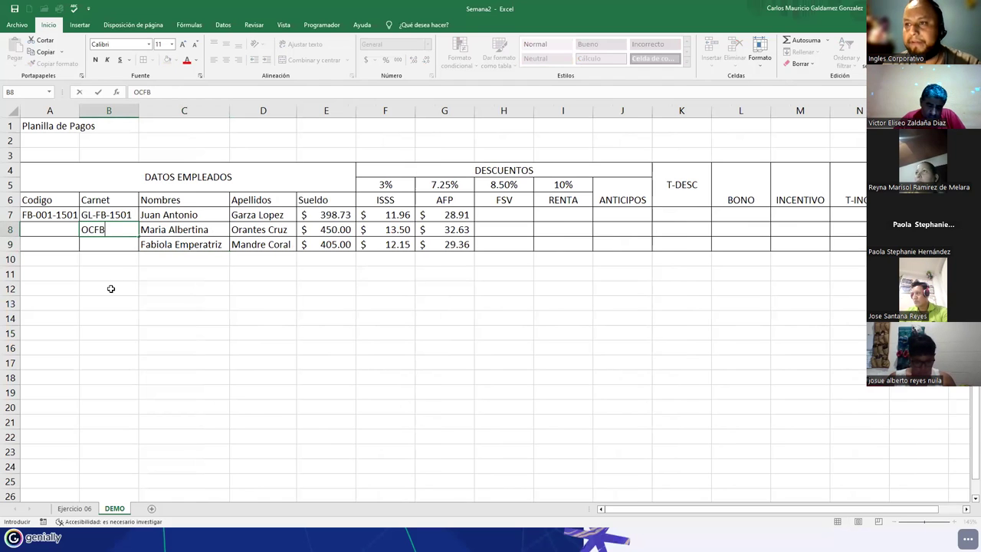
{"action": "type", "text": "-1502"}
{"action": "key", "text": "Return"}
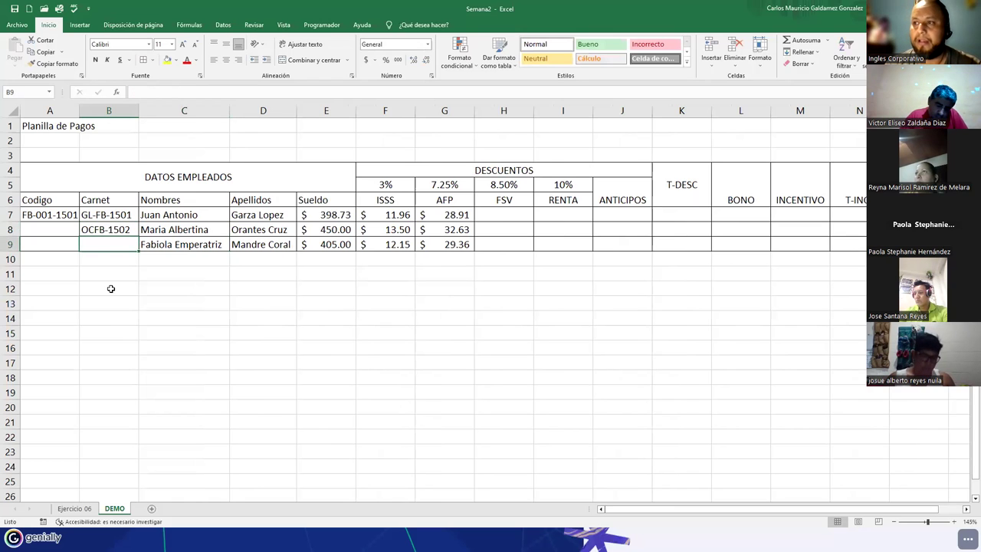
{"action": "type", "text": "MC"}
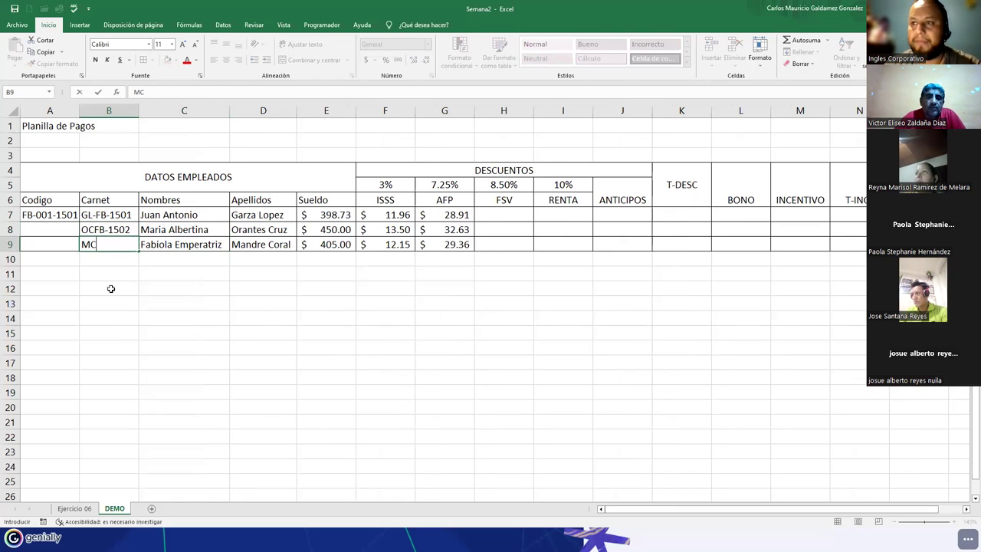
{"action": "type", "text": "-FB-150"}
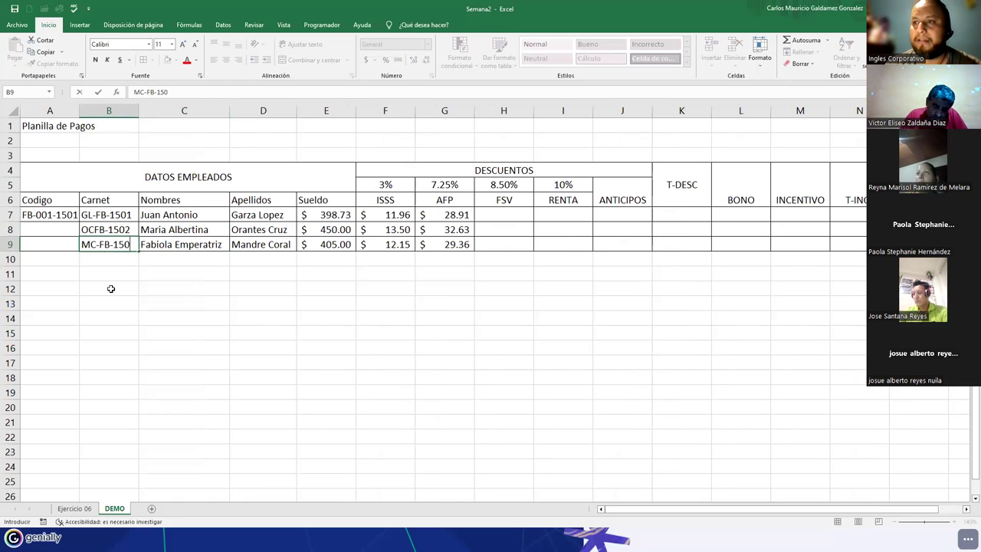
{"action": "type", "text": "3"}
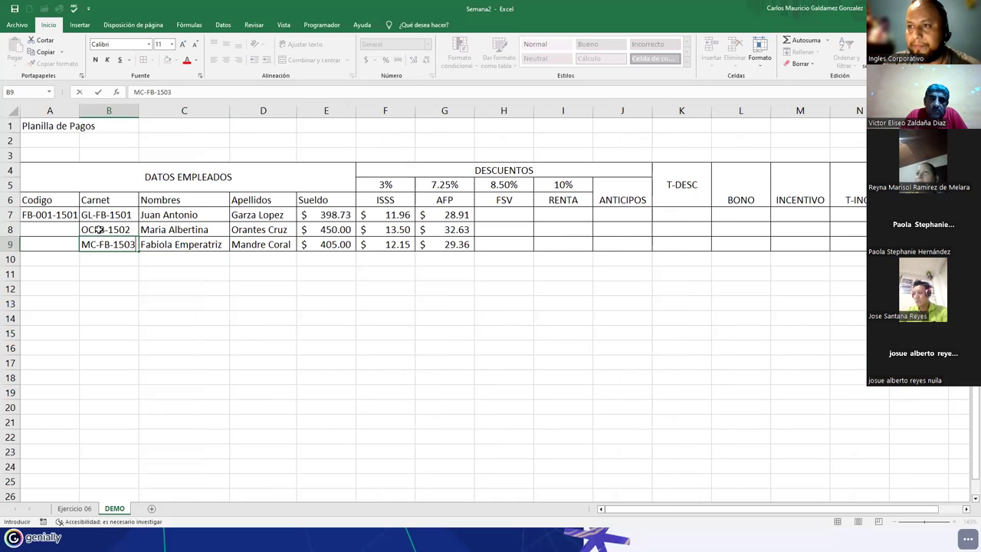
{"action": "double_click", "coordinate": [95, 230]}
{"action": "type", "text": "-"}
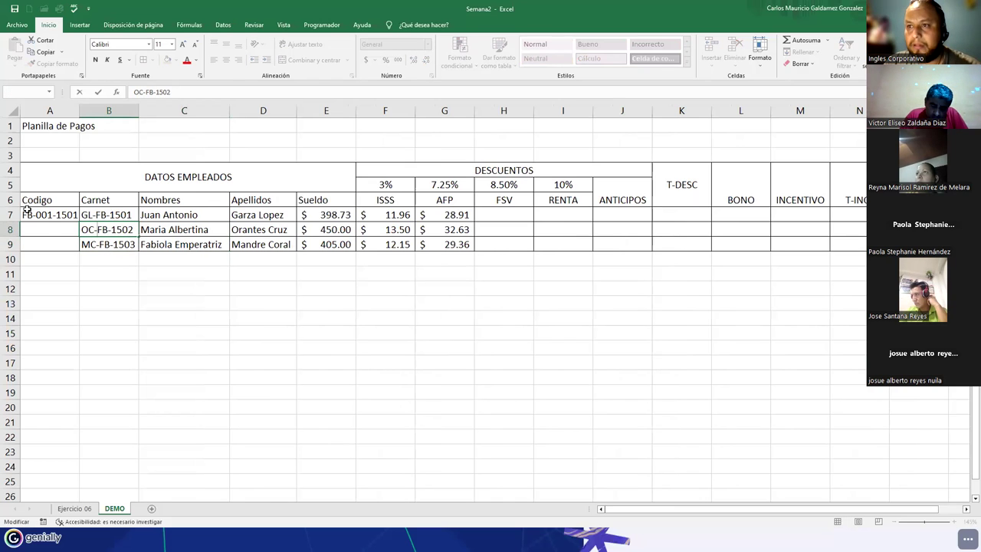
Fill the Codigo series from A7 down through A9.
{"action": "left_click", "coordinate": [31, 212]}
{"action": "left_click_drag", "start_coordinate": [80, 220], "coordinate": [73, 249]}
{"action": "left_click", "coordinate": [106, 242]}
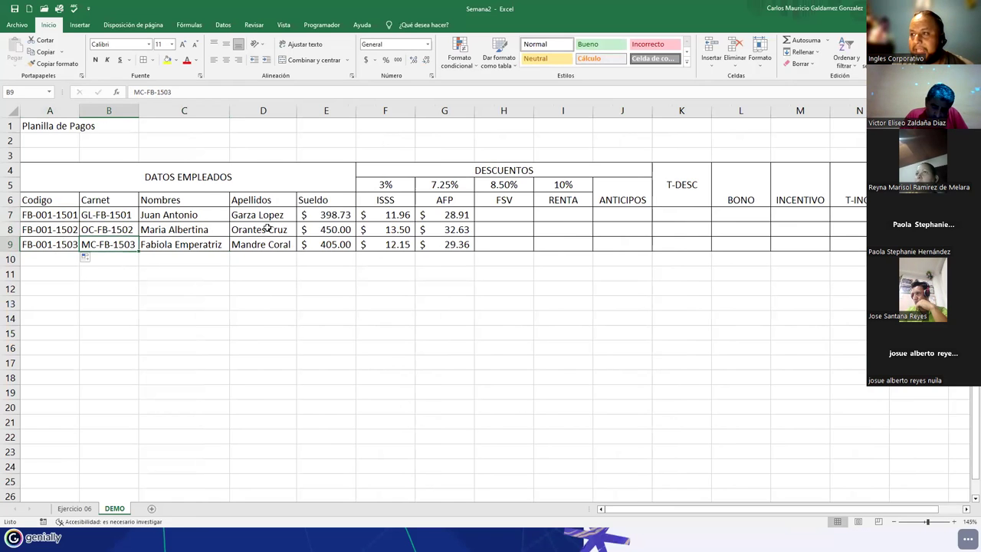
Calculate the FSV deduction in H7 with the formula =E7*$H$5 and fill it down through H9.
{"action": "left_click", "coordinate": [499, 215]}
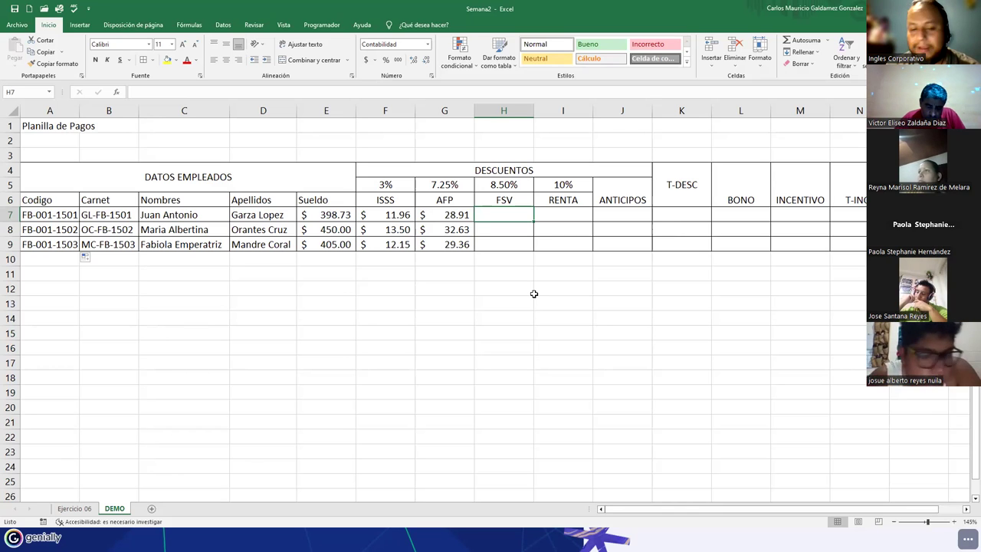
{"action": "type", "text": "="}
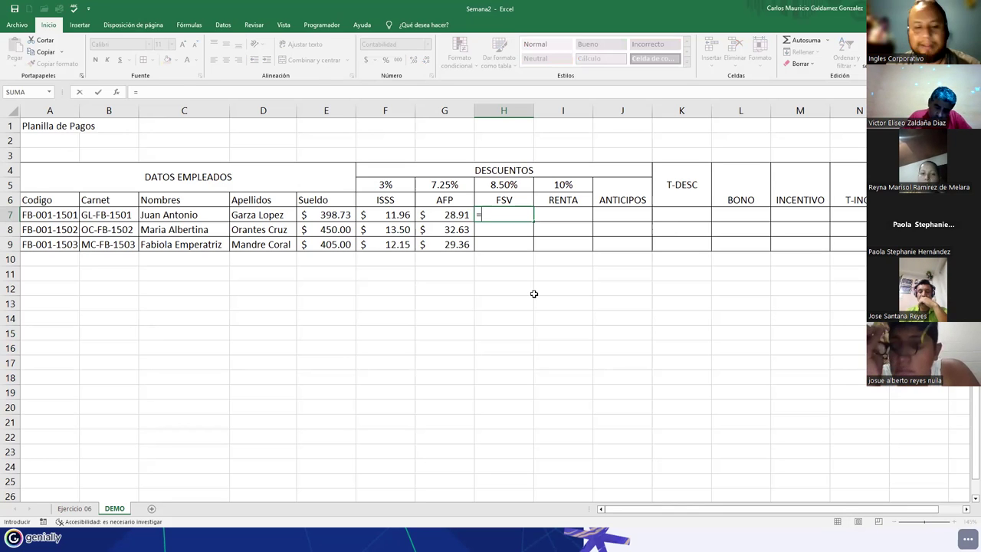
{"action": "type", "text": "E7"}
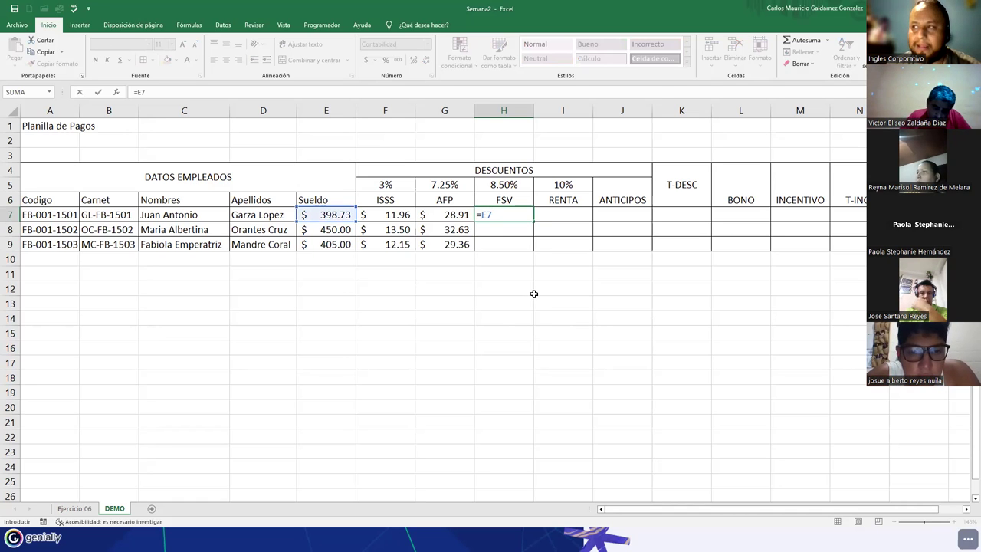
{"action": "type", "text": "*"}
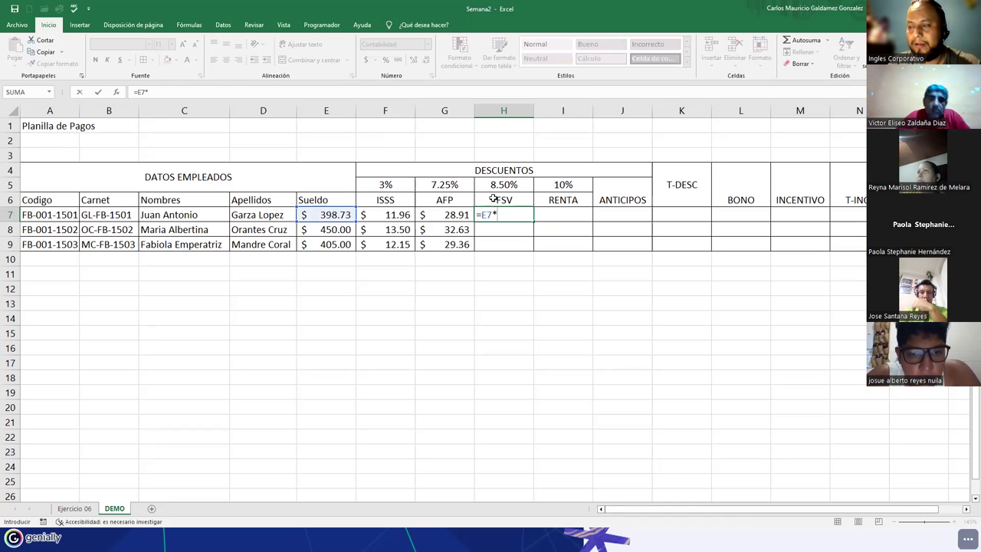
{"action": "left_click", "coordinate": [488, 187]}
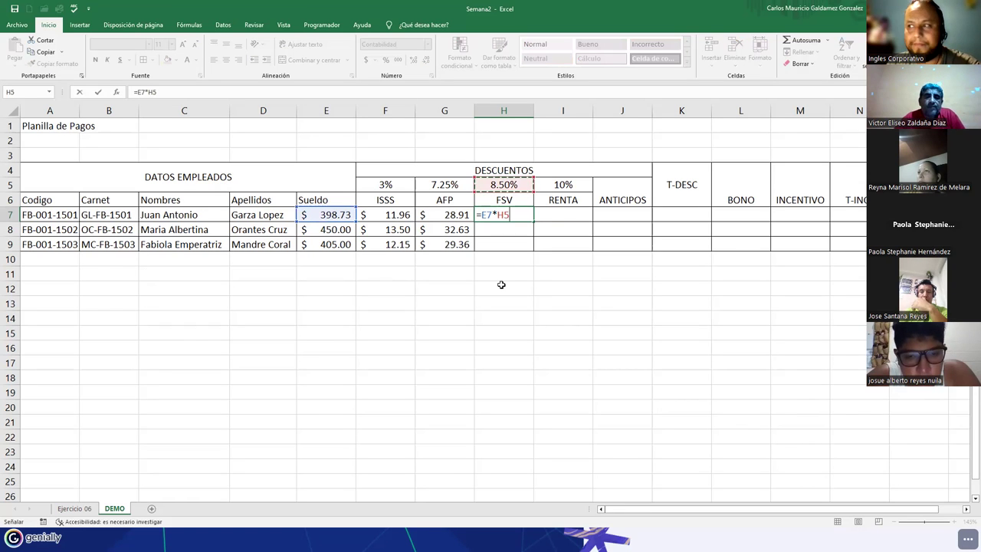
{"action": "key", "text": "F4"}
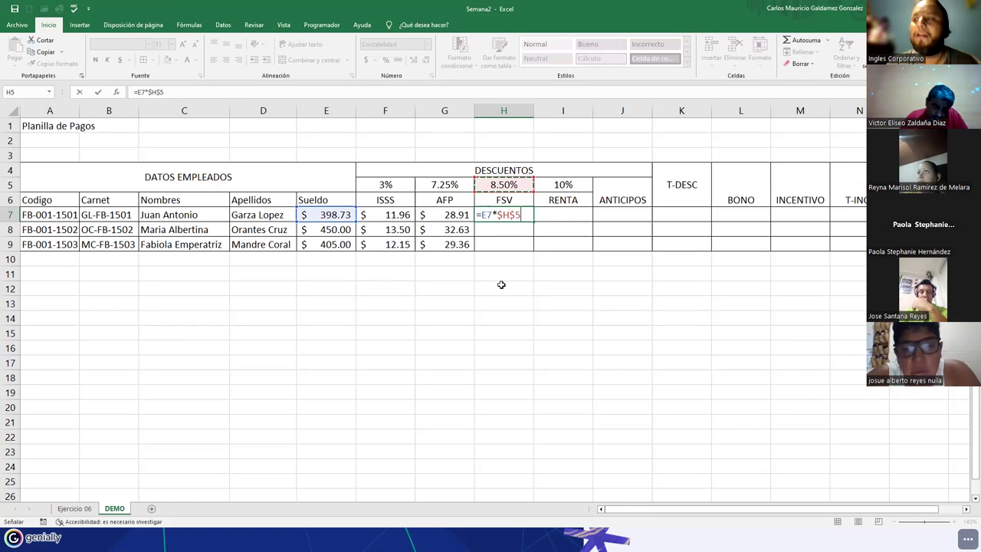
{"action": "key", "text": "ctrl+Return"}
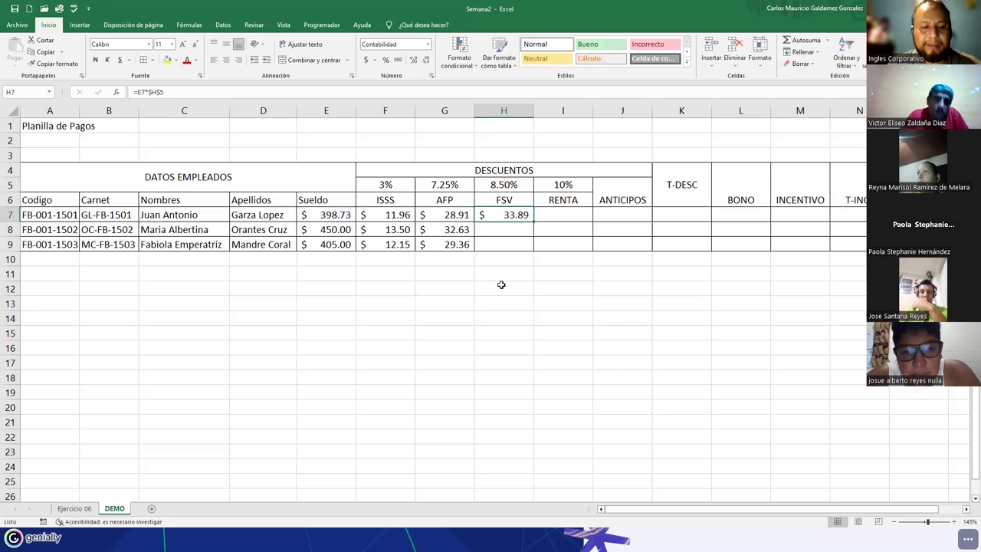
{"action": "double_click", "coordinate": [534, 222]}
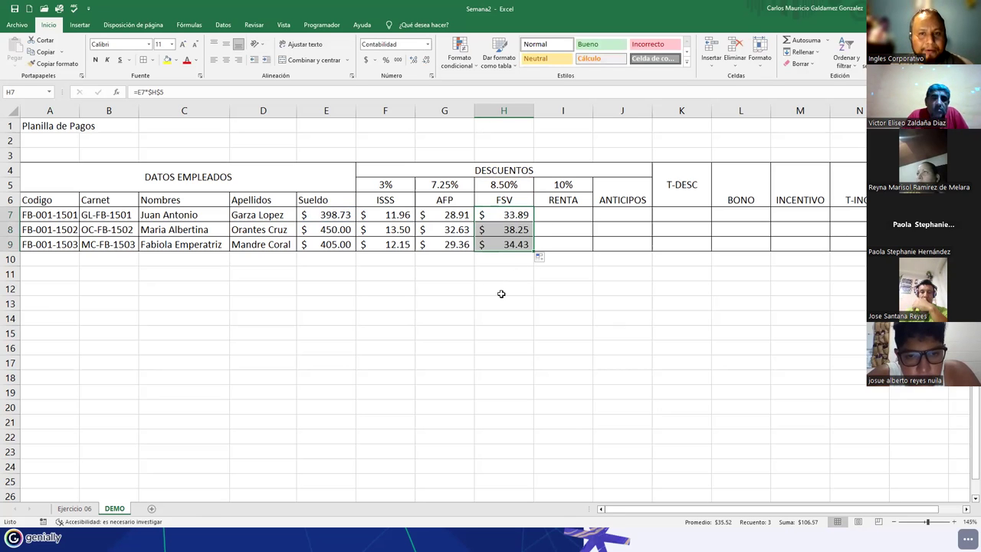
Calculate the RENTA deduction in I7 with the formula =E7*$I$5 and fill it down through I9.
{"action": "left_click", "coordinate": [558, 217]}
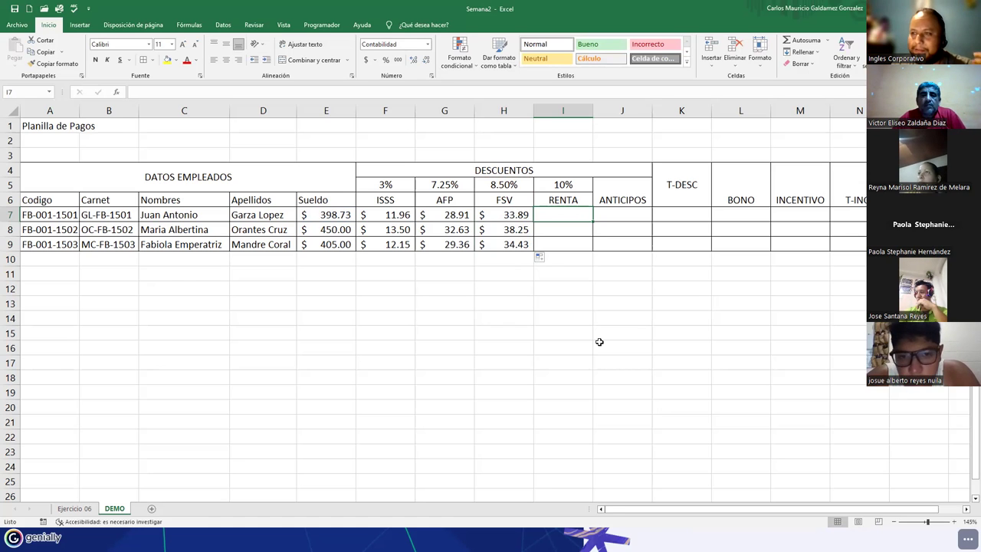
{"action": "left_click_drag", "start_coordinate": [322, 232], "coordinate": [321, 248]}
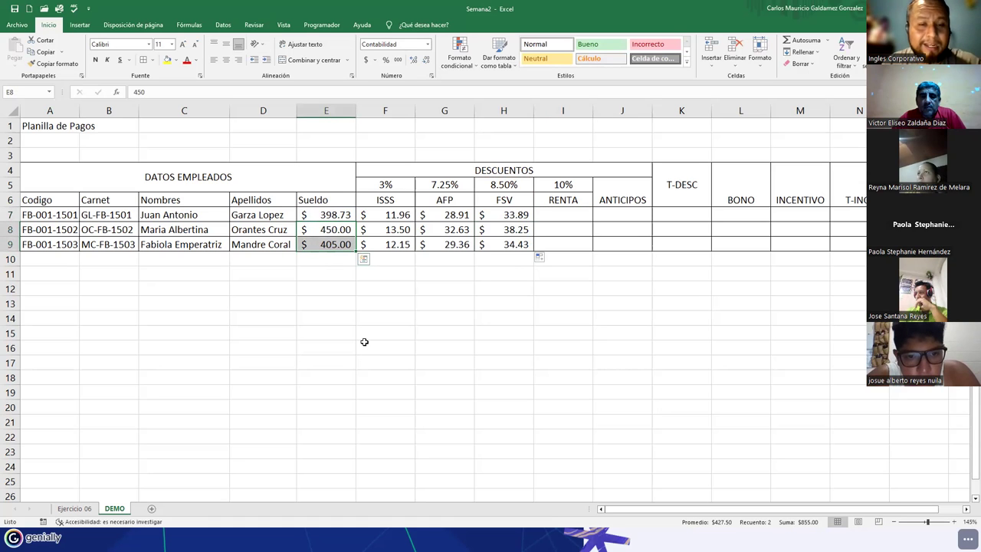
{"action": "left_click", "coordinate": [555, 215]}
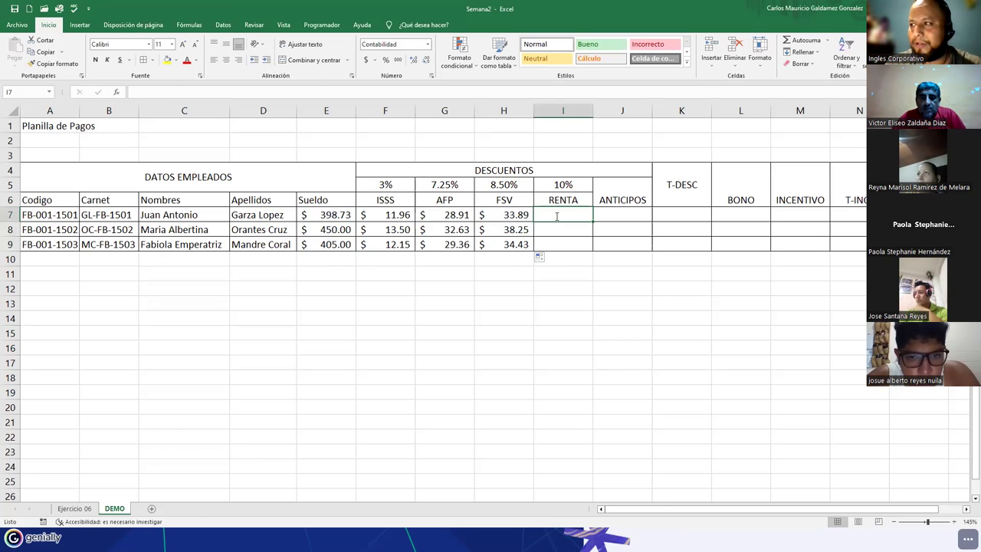
{"action": "type", "text": "="}
{"action": "left_click", "coordinate": [349, 217]}
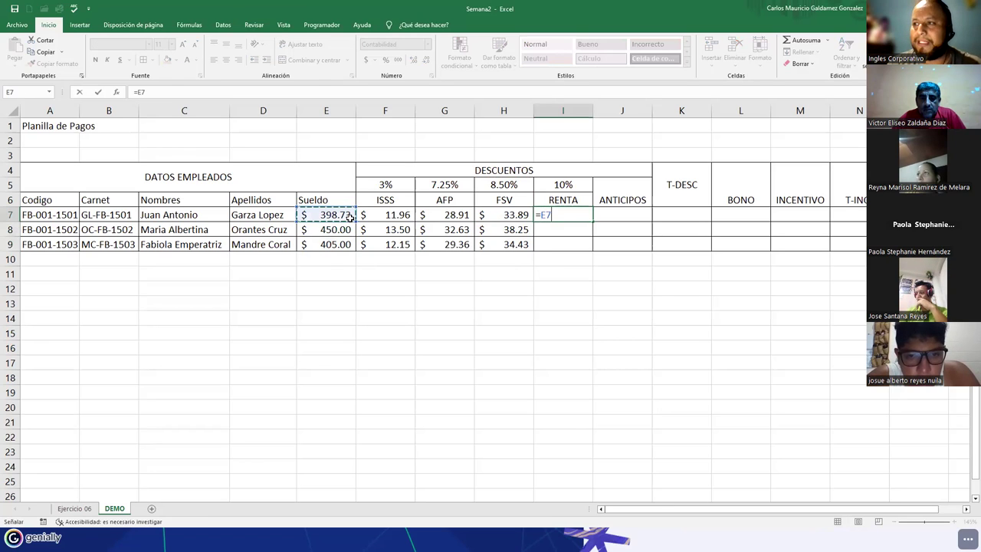
{"action": "type", "text": "*"}
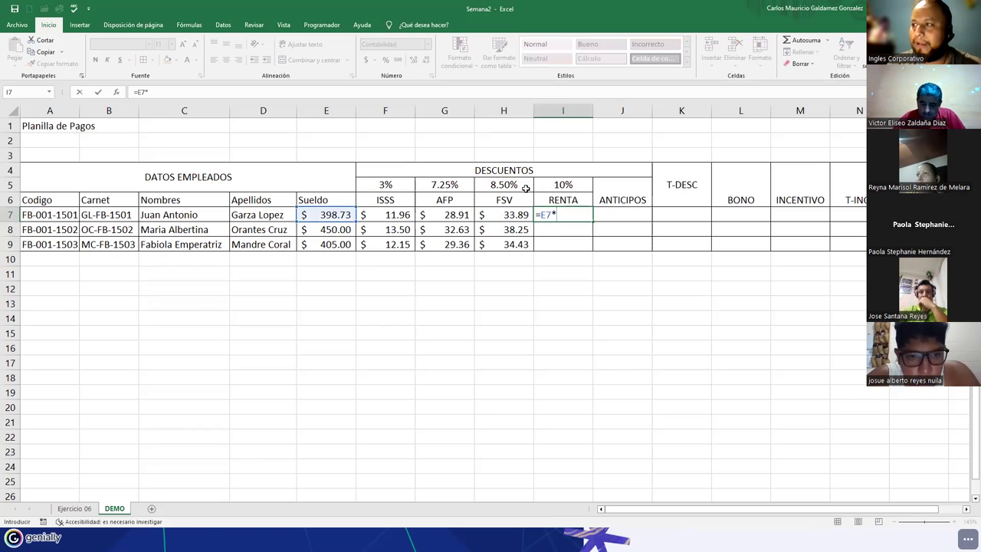
{"action": "left_click", "coordinate": [545, 187]}
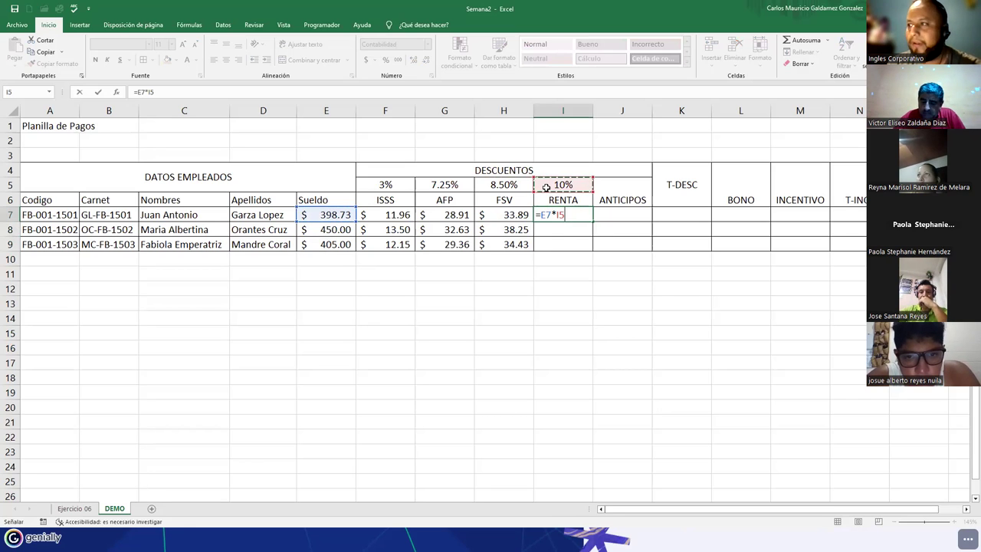
{"action": "key", "text": "F4"}
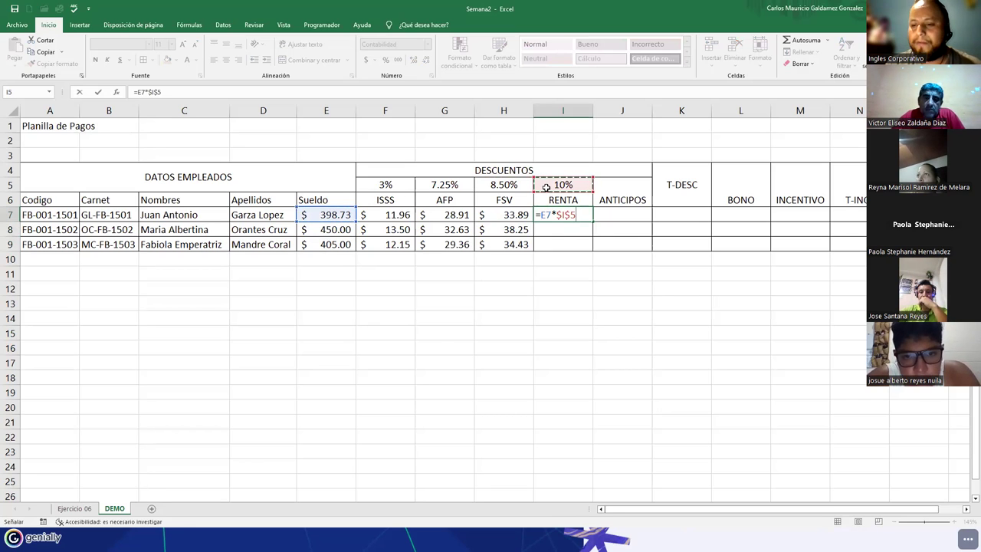
{"action": "key", "text": "Return"}
{"action": "left_click", "coordinate": [573, 217]}
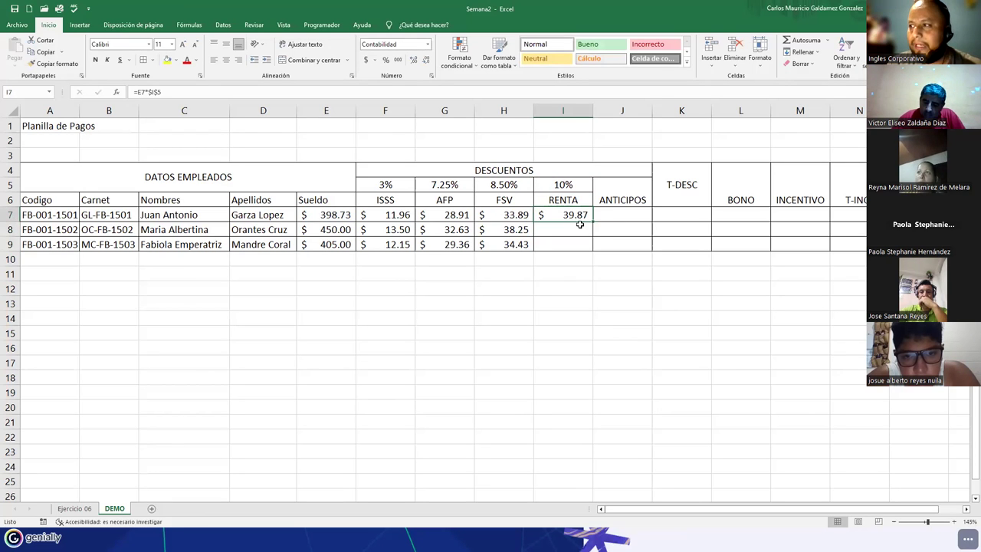
{"action": "left_click_drag", "start_coordinate": [594, 223], "coordinate": [578, 243]}
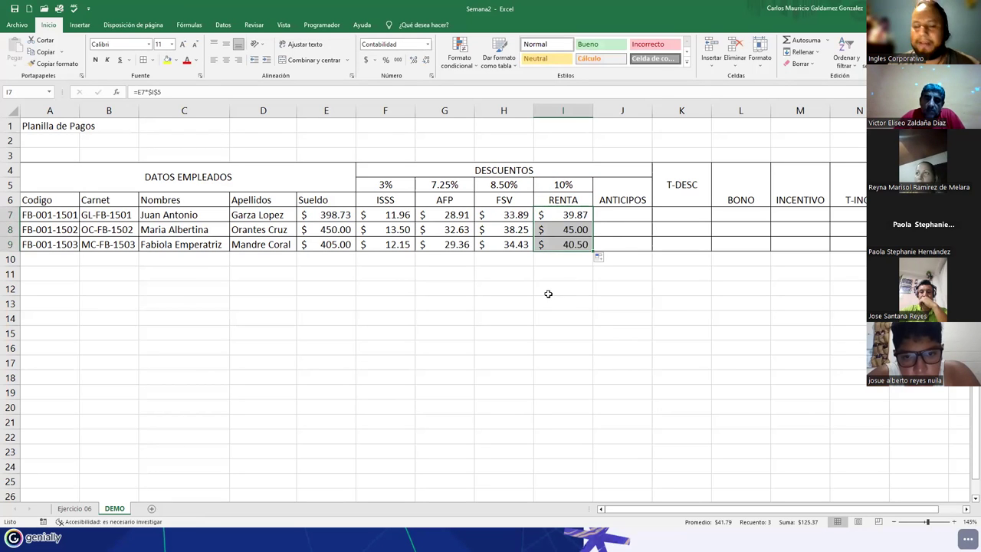
Enter an ANTICIPOS amount of 75 for each of the three employees in J7 through J9.
{"action": "left_click", "coordinate": [618, 220]}
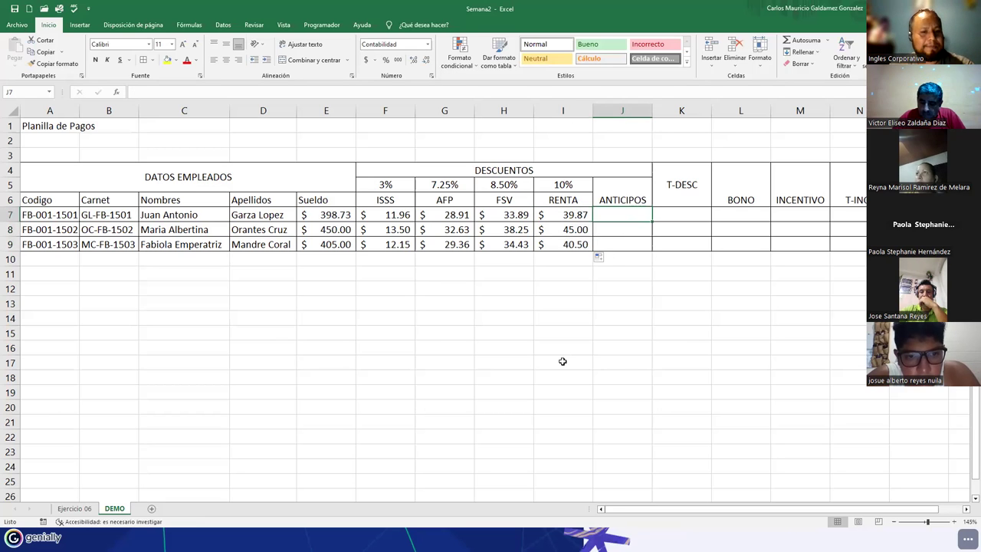
{"action": "type", "text": "75"}
{"action": "key", "text": "Return"}
{"action": "type", "text": "75"}
{"action": "key", "text": "Return"}
{"action": "type", "text": "75"}
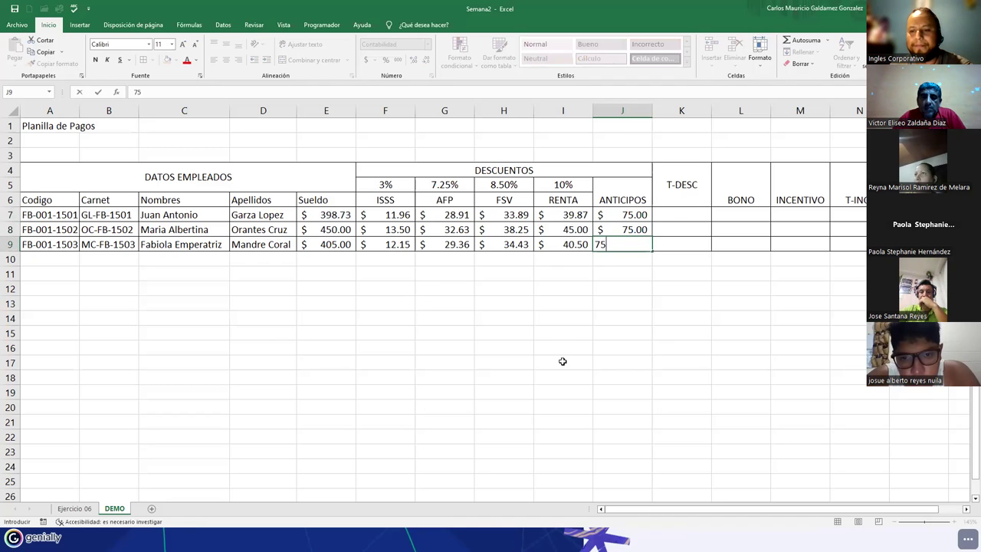
{"action": "key", "text": "Return"}
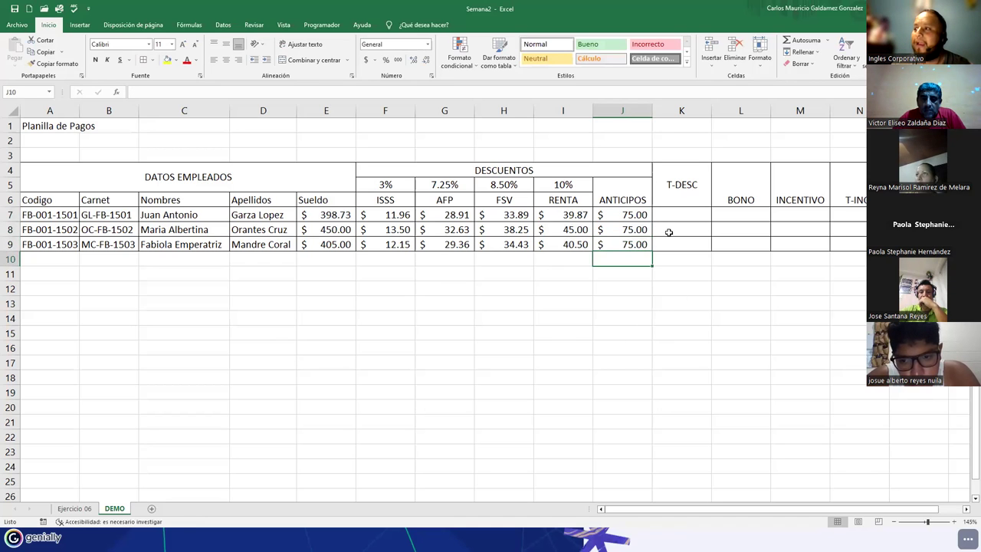
Apply thick outside borders to the T-DESC header and cells K7:K9, and likewise to the SUELDO LIQUIDO header and cells O7:O9.
{"action": "left_click_drag", "start_coordinate": [679, 185], "coordinate": [674, 238]}
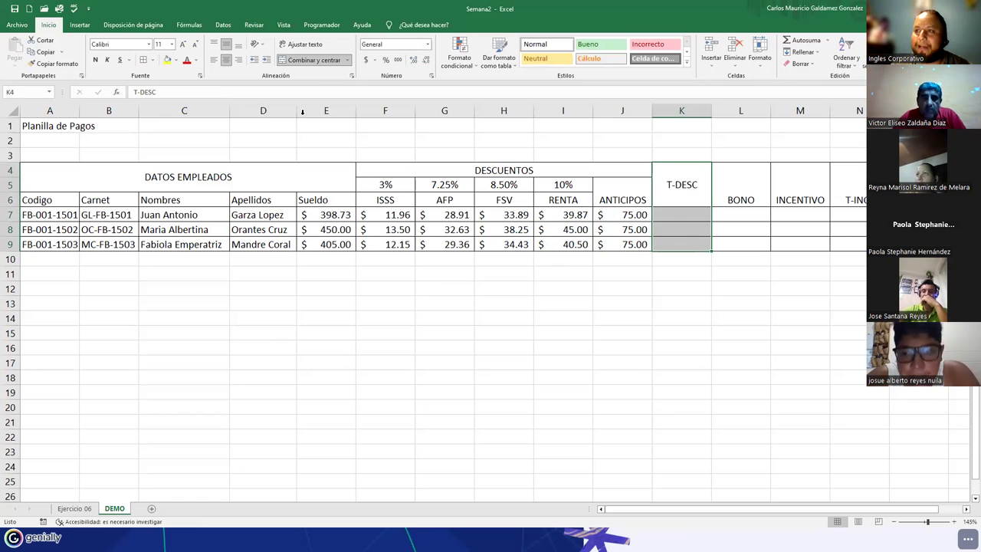
{"action": "left_click", "coordinate": [150, 60]}
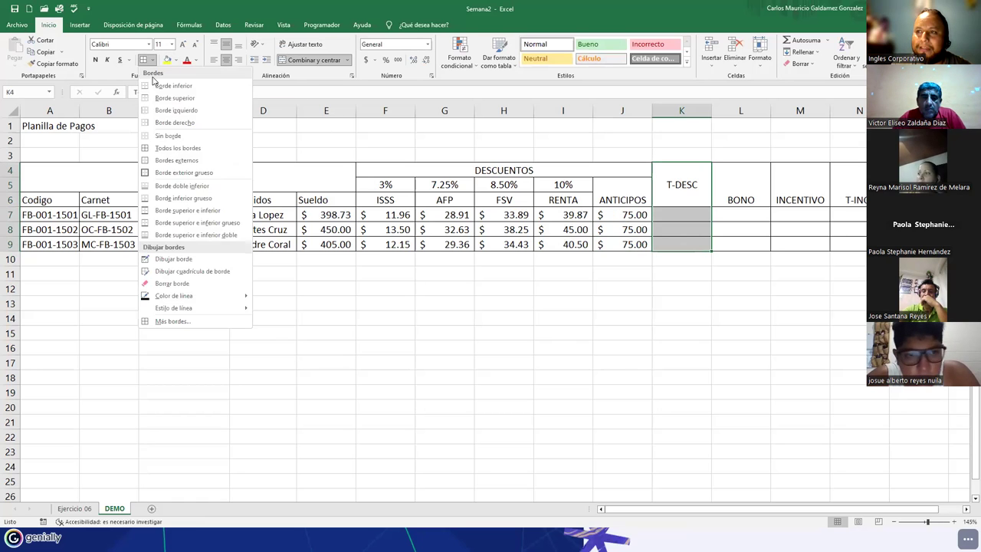
{"action": "left_click", "coordinate": [174, 173]}
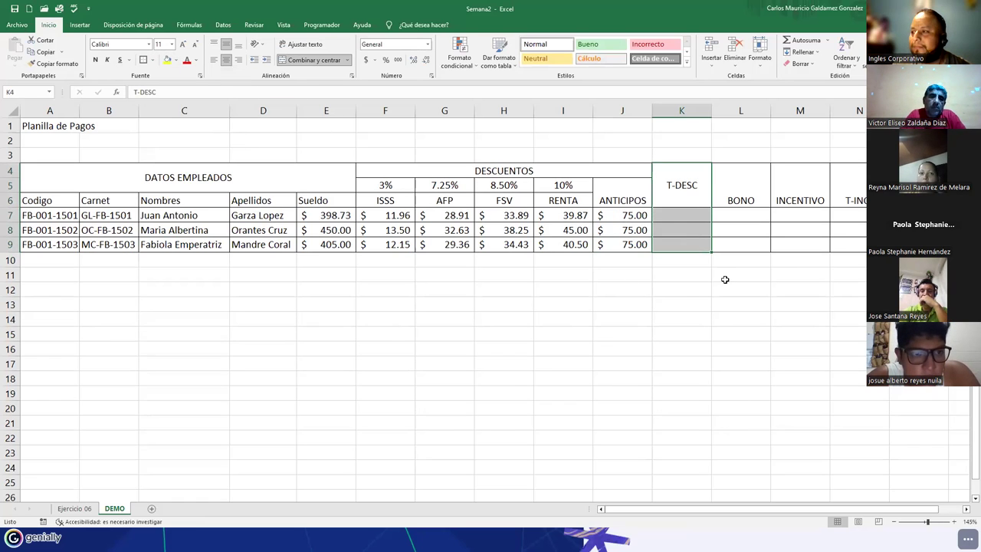
{"action": "left_click", "coordinate": [672, 221]}
{"action": "left_click_drag", "start_coordinate": [672, 223], "coordinate": [674, 243]}
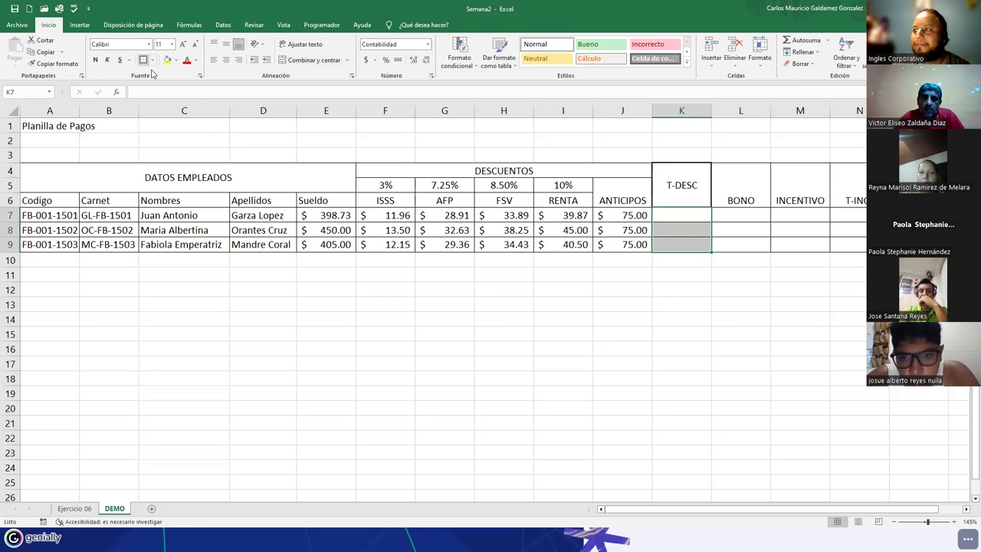
{"action": "left_click", "coordinate": [934, 177]}
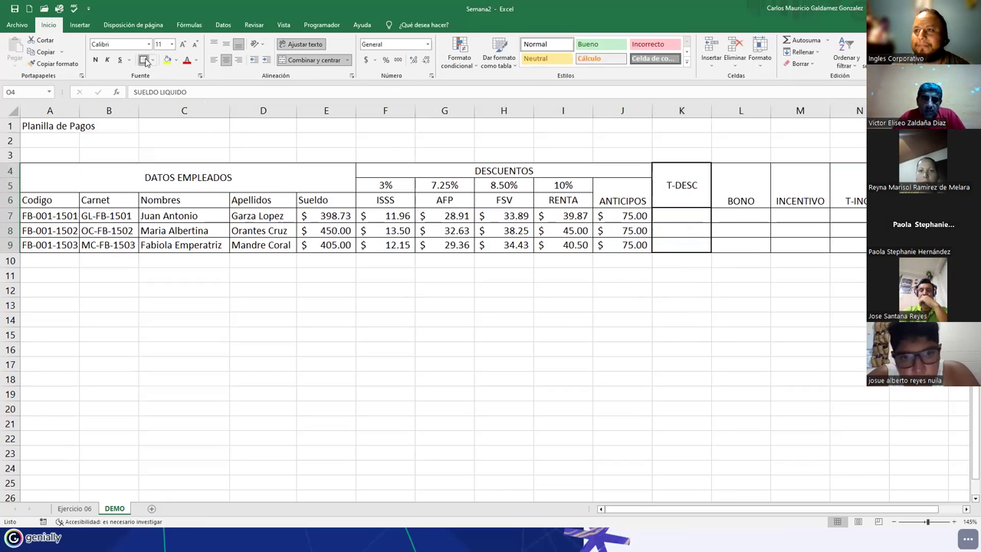
{"action": "left_click", "coordinate": [919, 215]}
{"action": "left_click", "coordinate": [919, 245]}
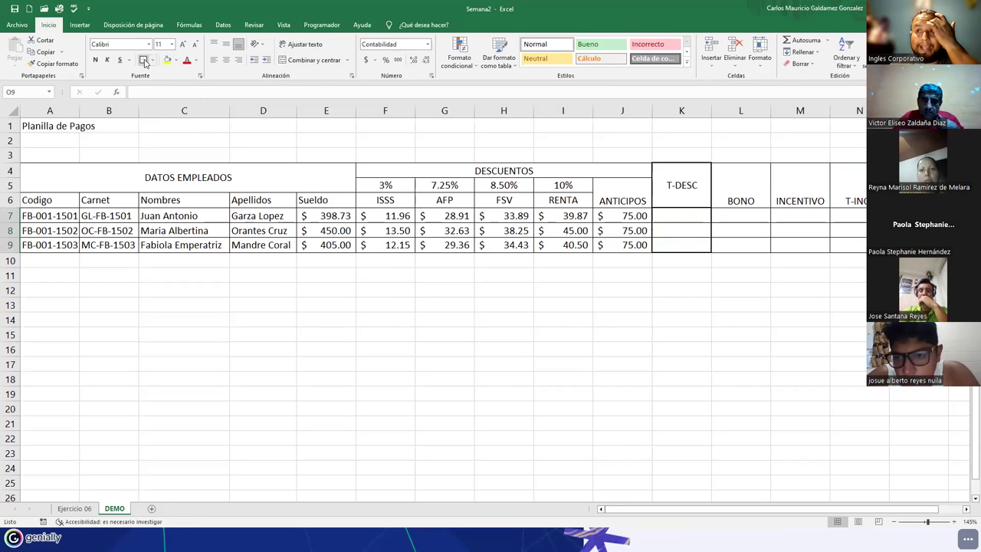
Total the deductions in K7 with the formula =F7+G7+H7+I7+J7 and fill it down through K9.
{"action": "left_click", "coordinate": [683, 217]}
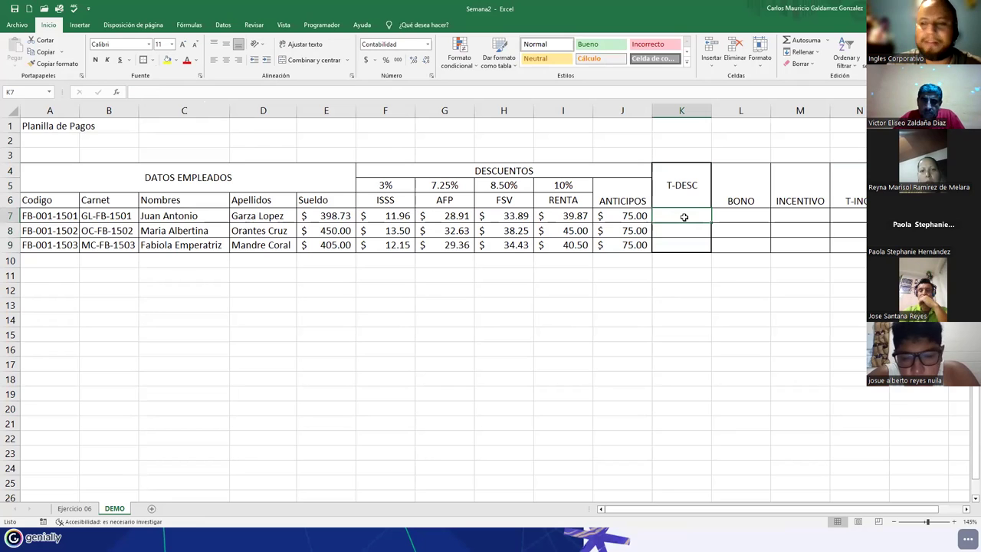
{"action": "type", "text": "="}
{"action": "key", "text": "Left"}
{"action": "key", "text": "Left"}
{"action": "key", "text": "Left"}
{"action": "key", "text": "Left"}
{"action": "key", "text": "Left"}
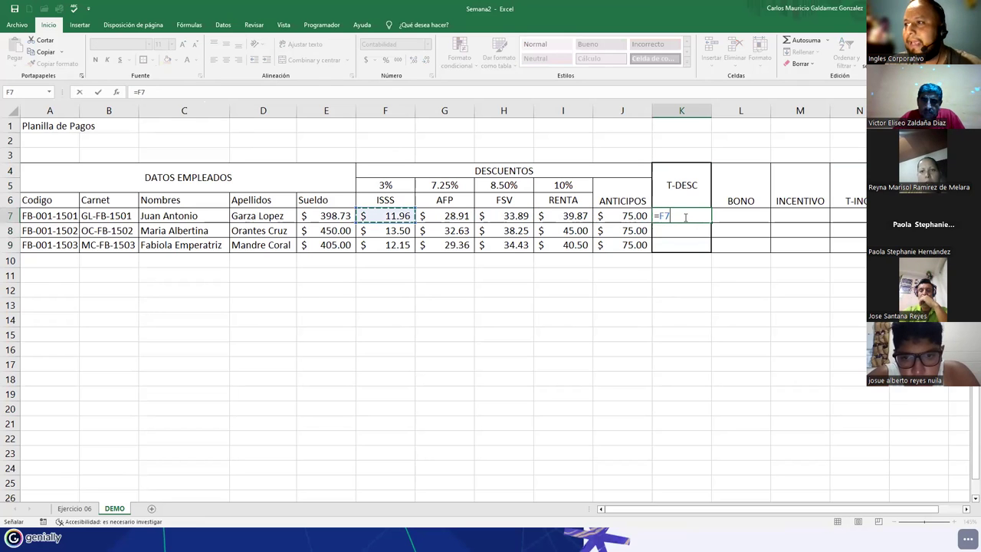
{"action": "type", "text": "+"}
{"action": "key", "text": "Left"}
{"action": "key", "text": "Left"}
{"action": "key", "text": "Left"}
{"action": "key", "text": "Left"}
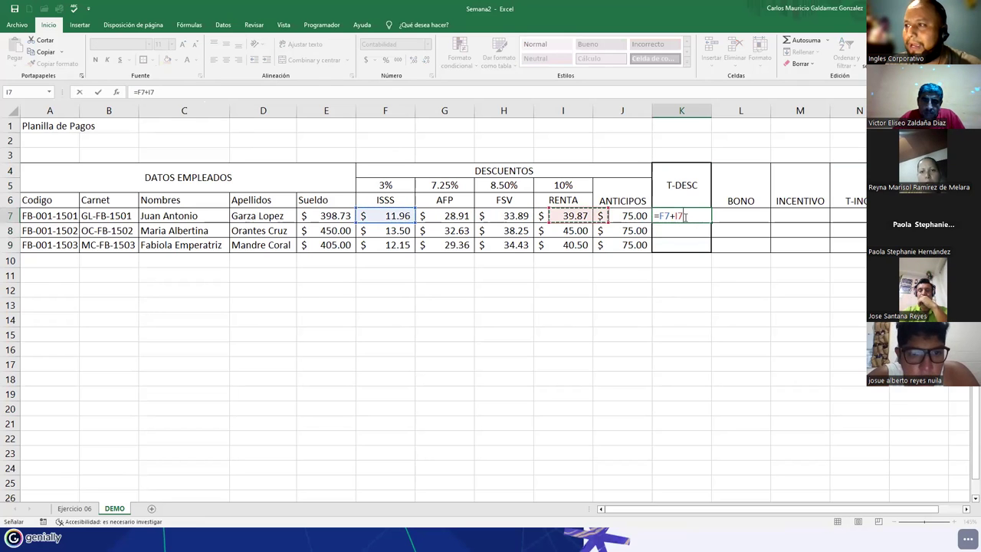
{"action": "type", "text": "+"}
{"action": "key", "text": "Left"}
{"action": "key", "text": "Left"}
{"action": "key", "text": "Left"}
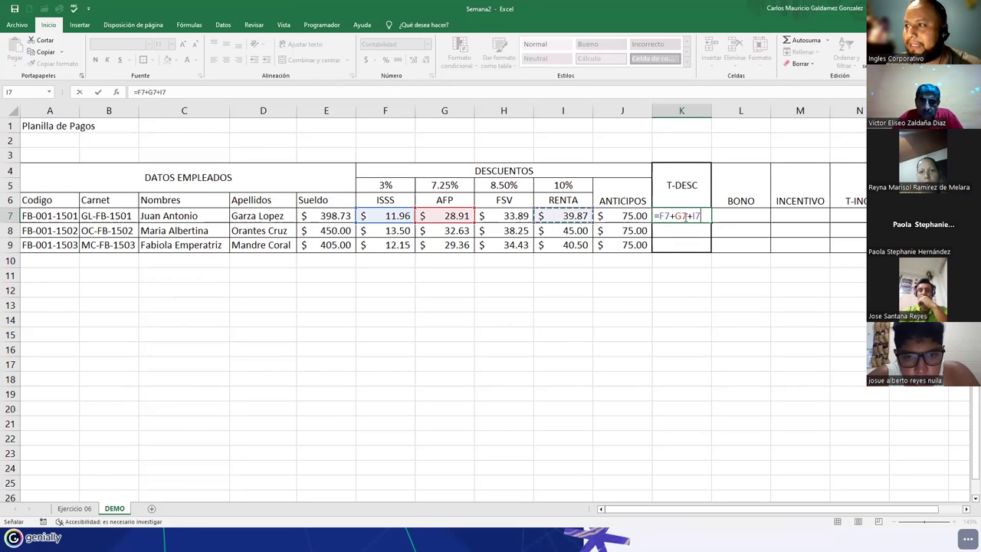
{"action": "type", "text": "+J7"}
{"action": "key", "text": "Left"}
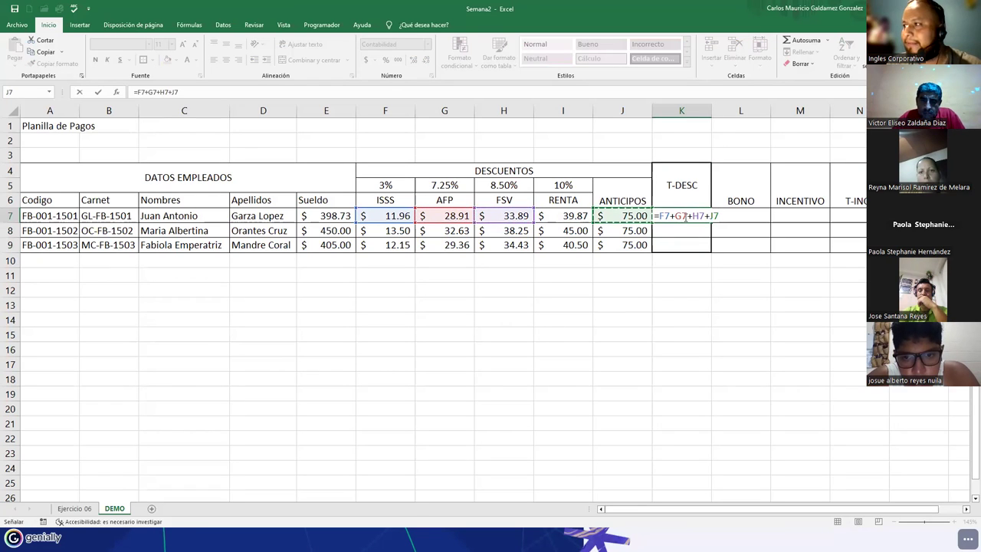
{"action": "key", "text": "Left"}
{"action": "type", "text": "+"}
{"action": "key", "text": "Left"}
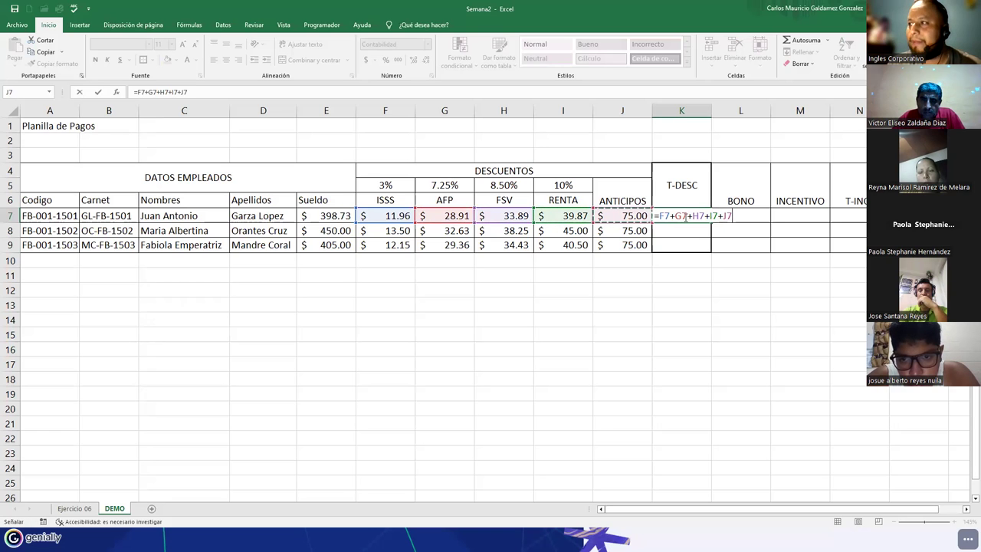
{"action": "key", "text": "Return"}
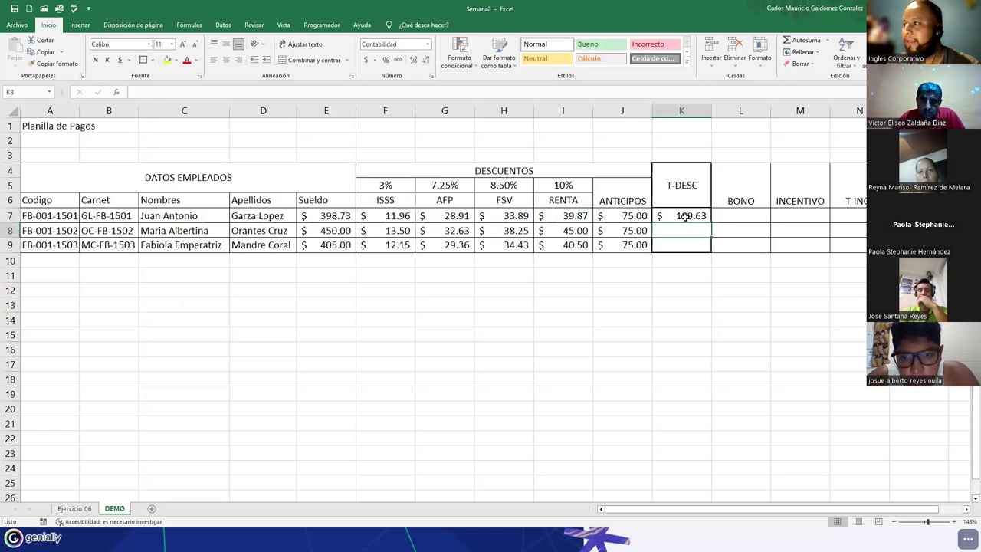
{"action": "left_click", "coordinate": [703, 217]}
{"action": "left_click_drag", "start_coordinate": [712, 223], "coordinate": [712, 251]}
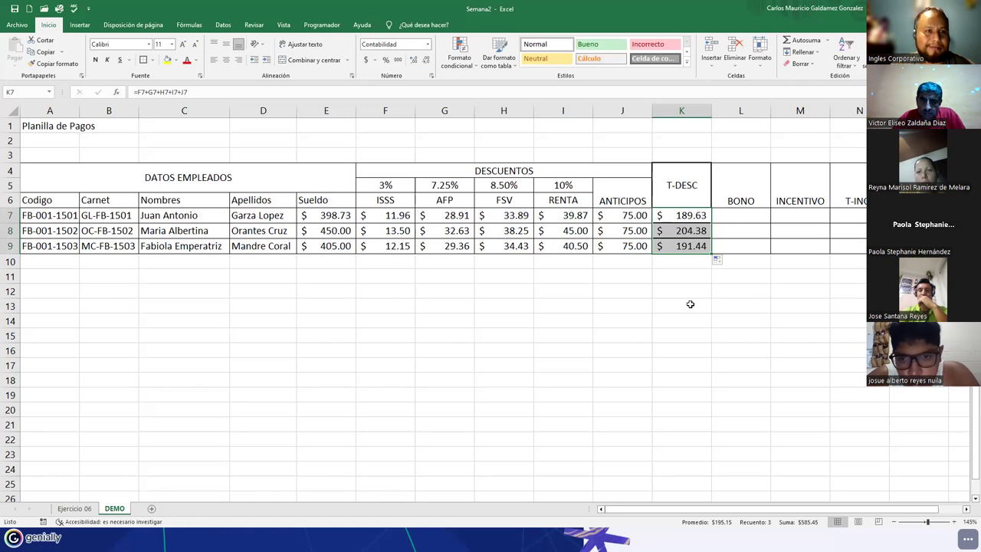
Enter a BONO of 100 in L7 and copy it down through L9.
{"action": "left_click", "coordinate": [738, 218]}
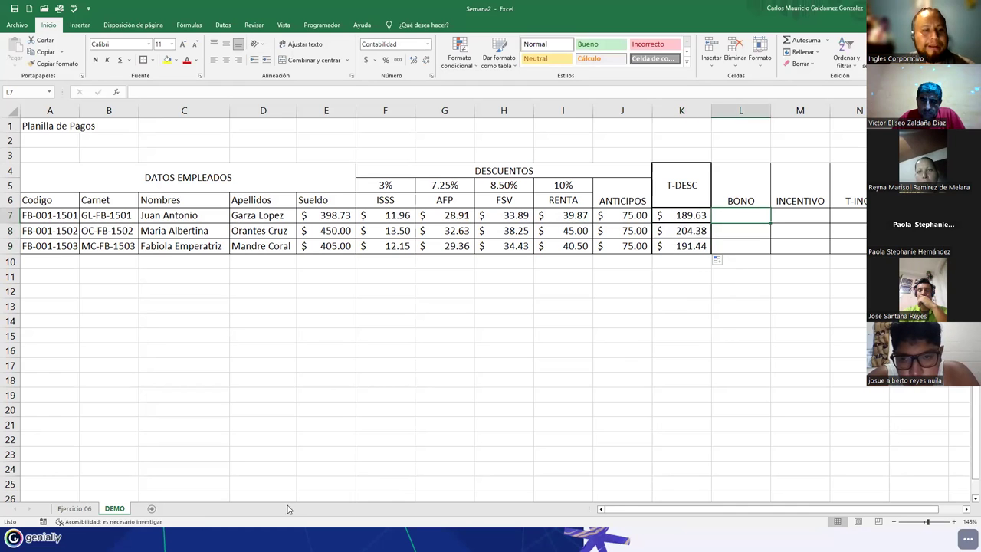
{"action": "type", "text": "100"}
{"action": "key", "text": "Return"}
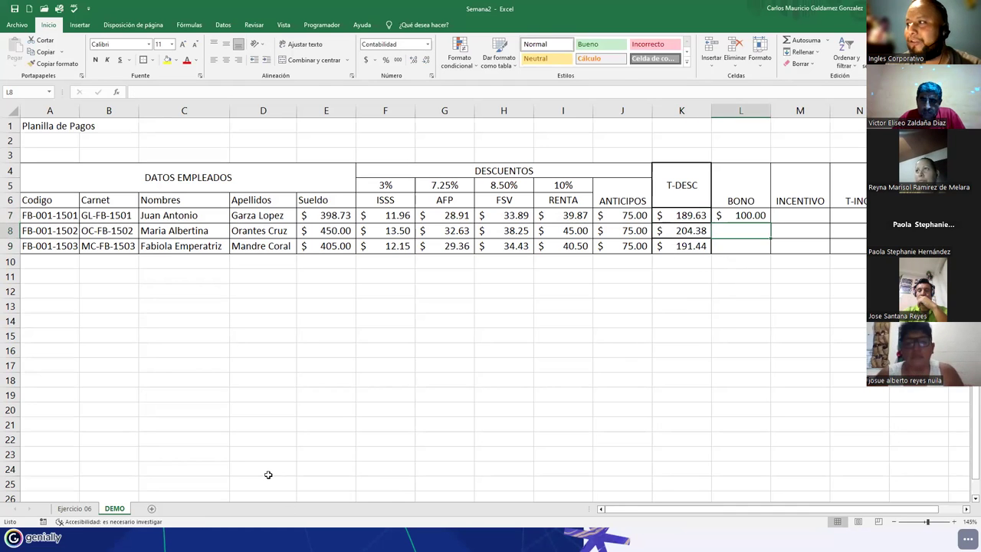
{"action": "left_click", "coordinate": [739, 212]}
{"action": "left_click_drag", "start_coordinate": [768, 227], "coordinate": [760, 247]}
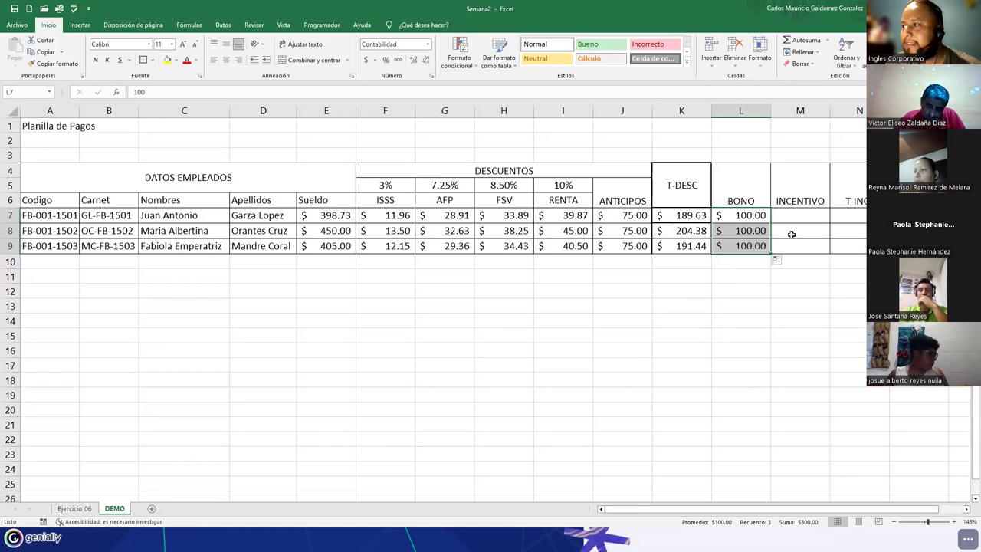
Enter an INCENTIVO of 87.14 for the second employee in M8.
{"action": "left_click", "coordinate": [796, 234]}
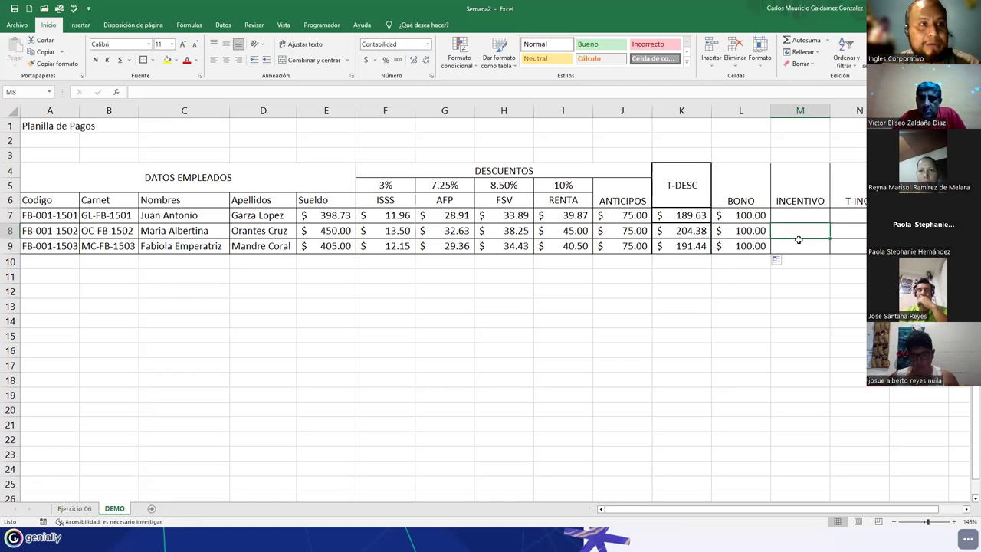
{"action": "type", "text": "87.14"}
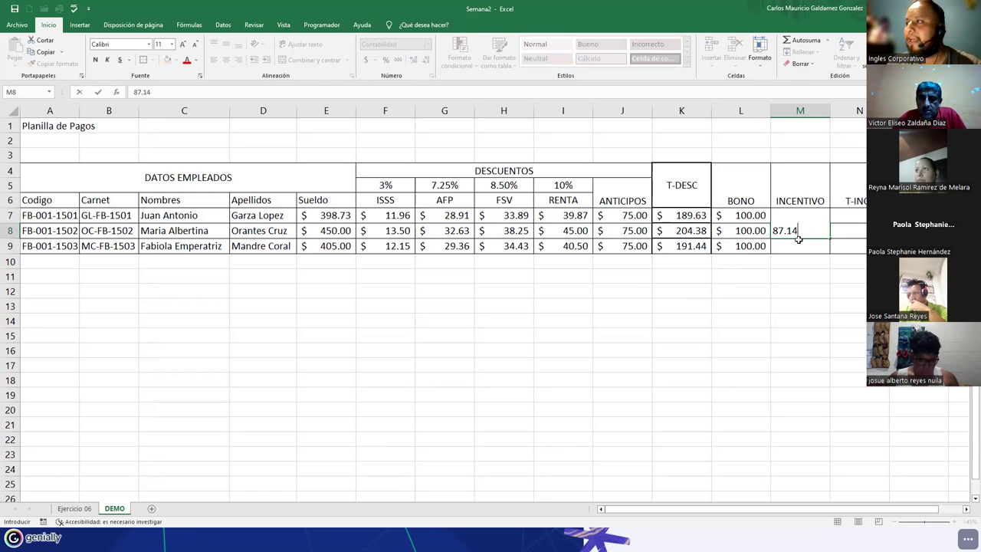
{"action": "key", "text": "Tab"}
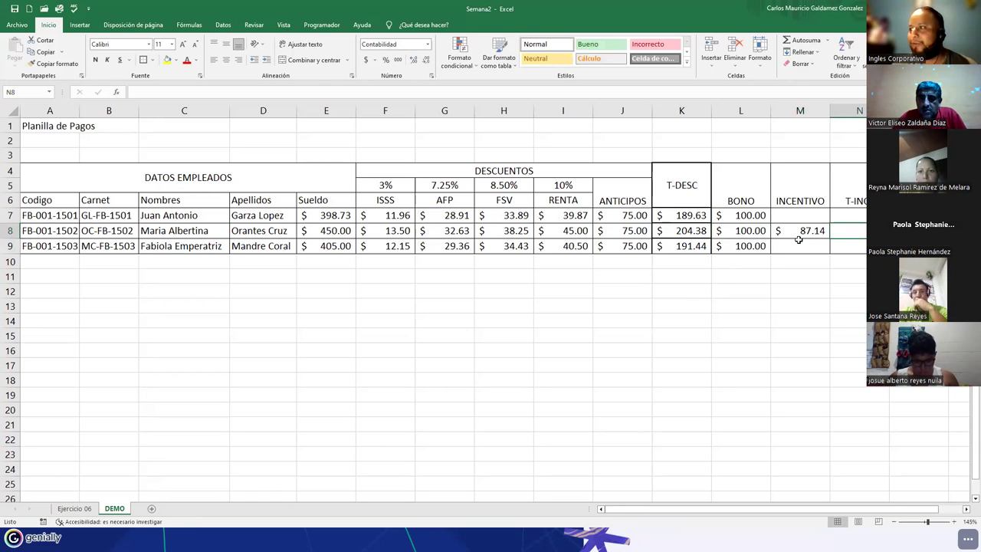
Apply thick outside borders around the header block of column N and around cells N7:N9.
{"action": "left_click_drag", "start_coordinate": [841, 187], "coordinate": [840, 245]}
{"action": "left_click", "coordinate": [142, 61]}
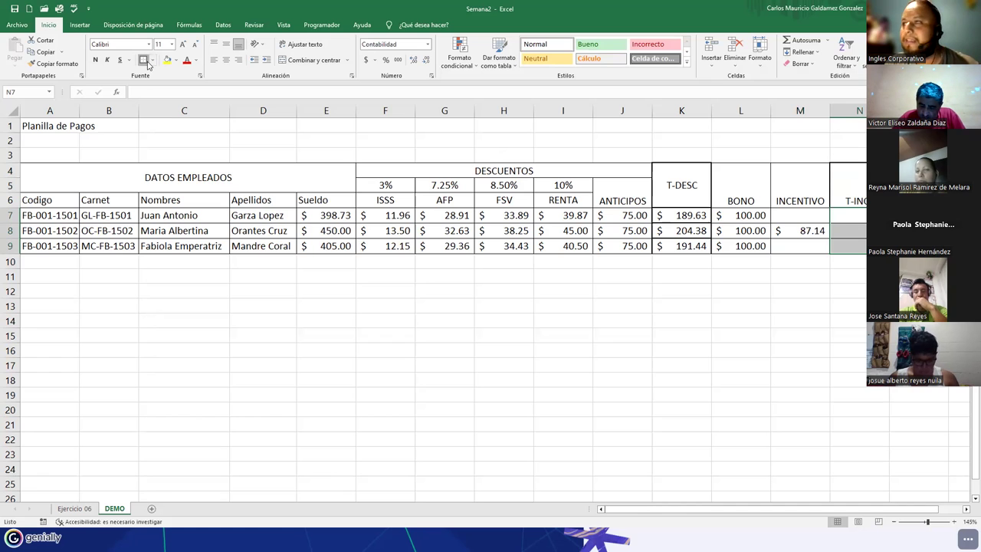
Enter an INCENTIVO of 0 for the first and third employees in M7 and M9.
{"action": "left_click", "coordinate": [796, 210]}
{"action": "type", "text": "0"}
{"action": "key", "text": "Return"}
{"action": "key", "text": "Return"}
{"action": "type", "text": "0"}
{"action": "key", "text": "Return"}
Calculate the T-ING total in N7 with =L7+M7 and copy it down through N9.
{"action": "left_click", "coordinate": [846, 216]}
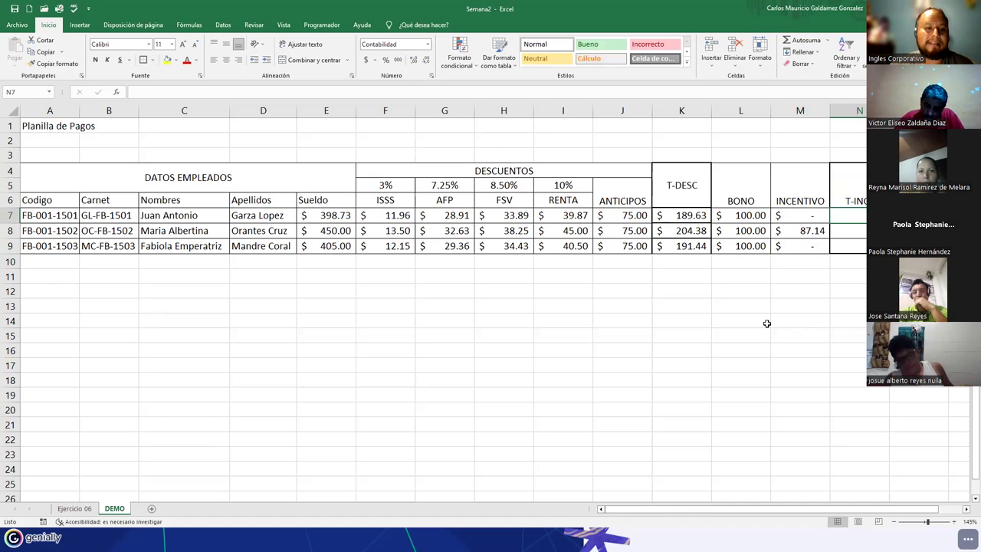
{"action": "type", "text": "="}
{"action": "key", "text": "Left"}
{"action": "key", "text": "Left"}
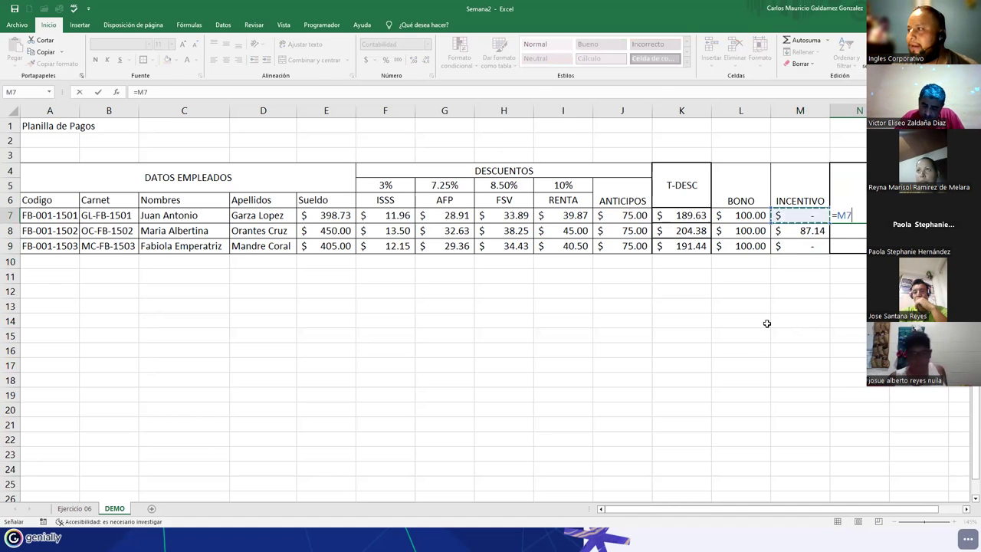
{"action": "type", "text": "+"}
{"action": "key", "text": "Left"}
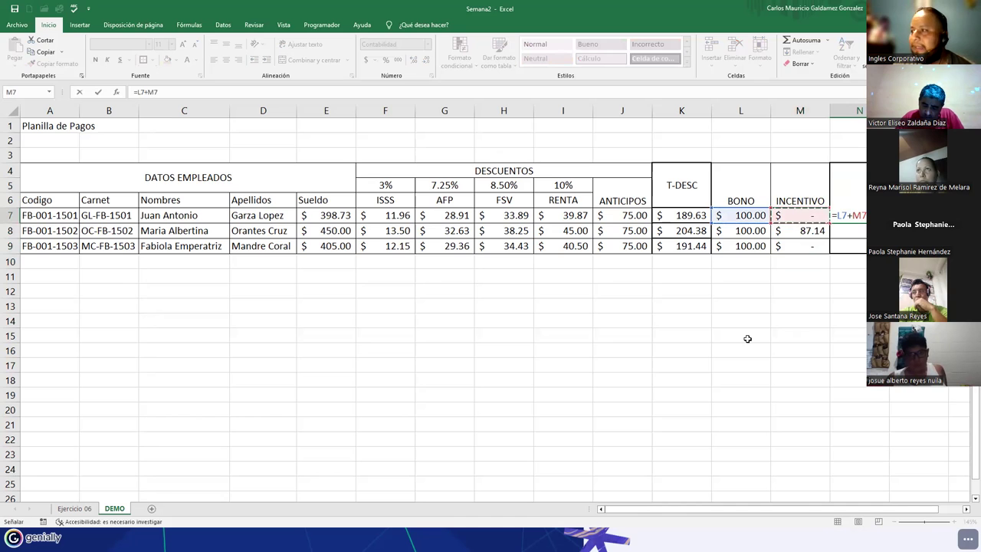
{"action": "key", "text": "Return"}
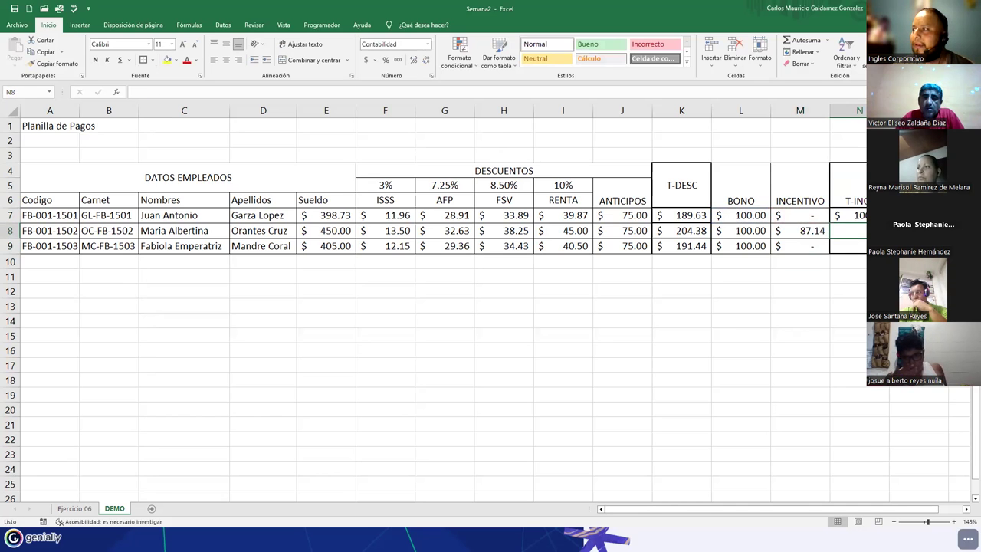
{"action": "left_click", "coordinate": [847, 215]}
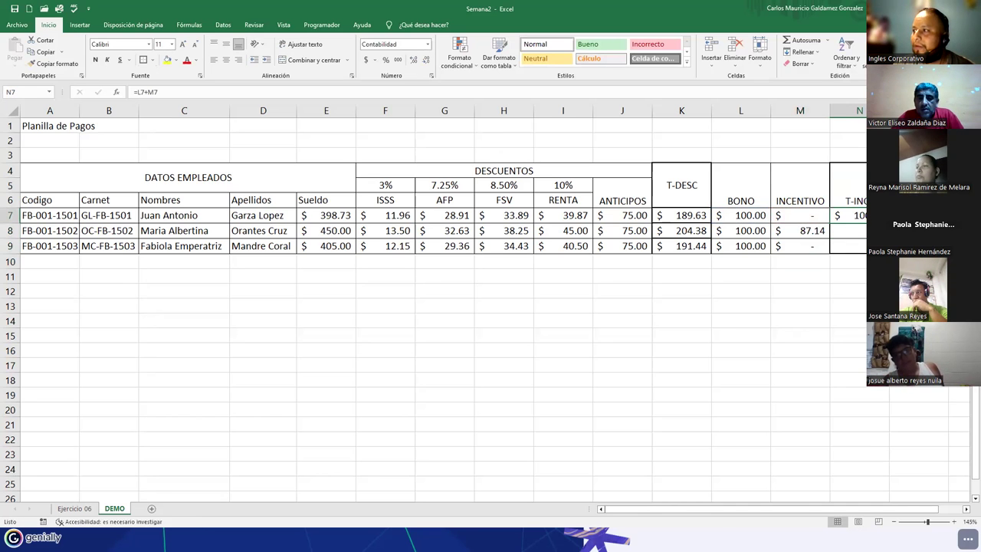
{"action": "double_click", "coordinate": [866, 222]}
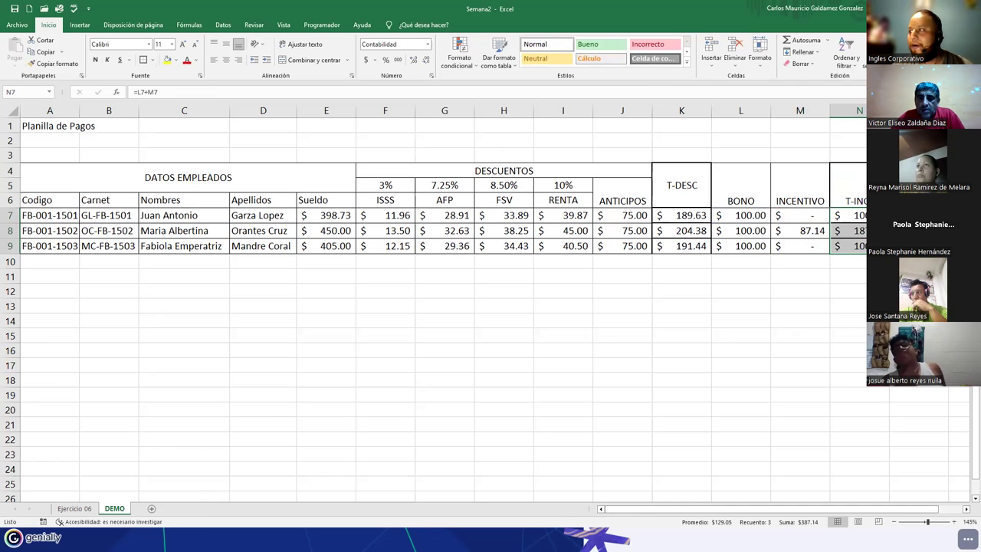
Enter the SUELDO LIQUIDO formula =(E7+N7)-K7 in O7 for the first employee.
{"action": "left_click", "coordinate": [900, 215]}
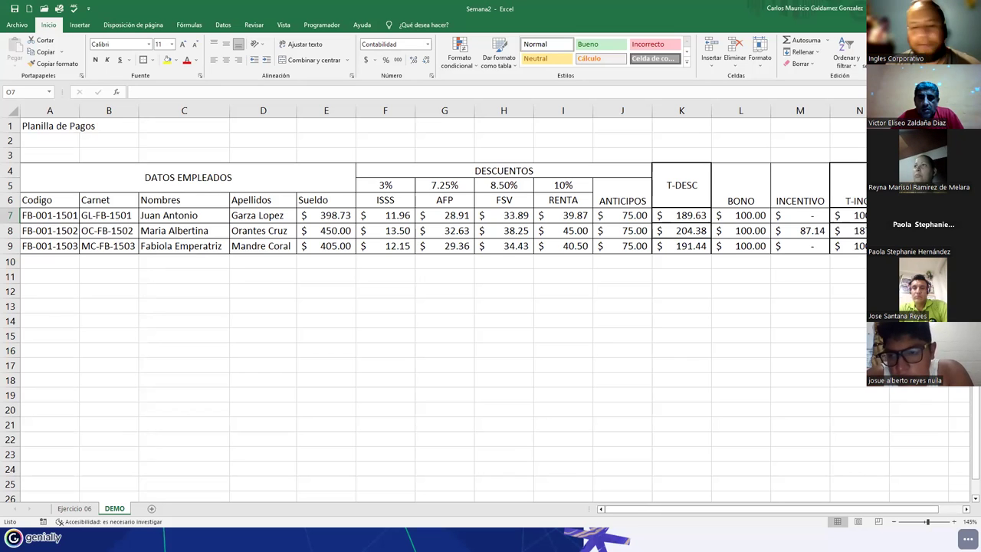
{"action": "type", "text": "="}
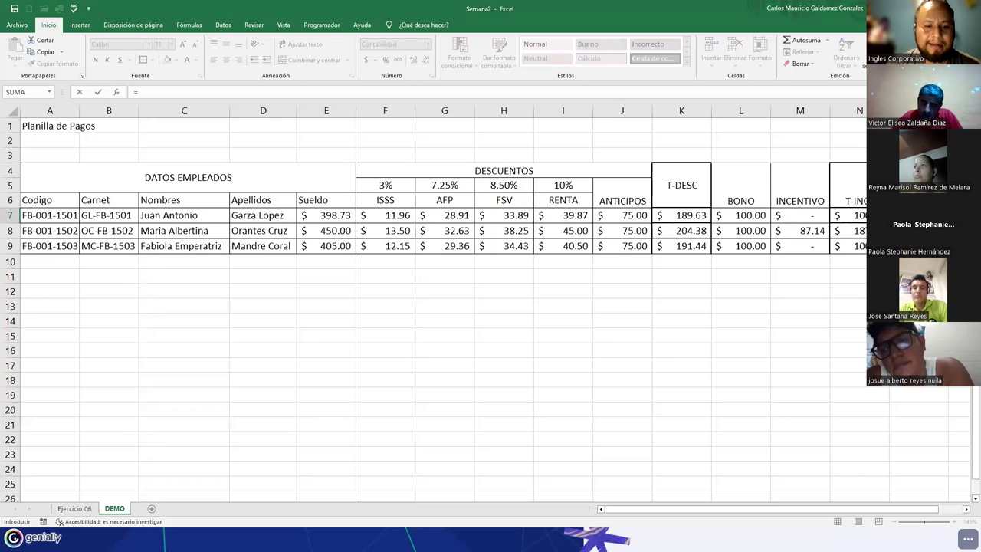
{"action": "left_click", "coordinate": [335, 217]}
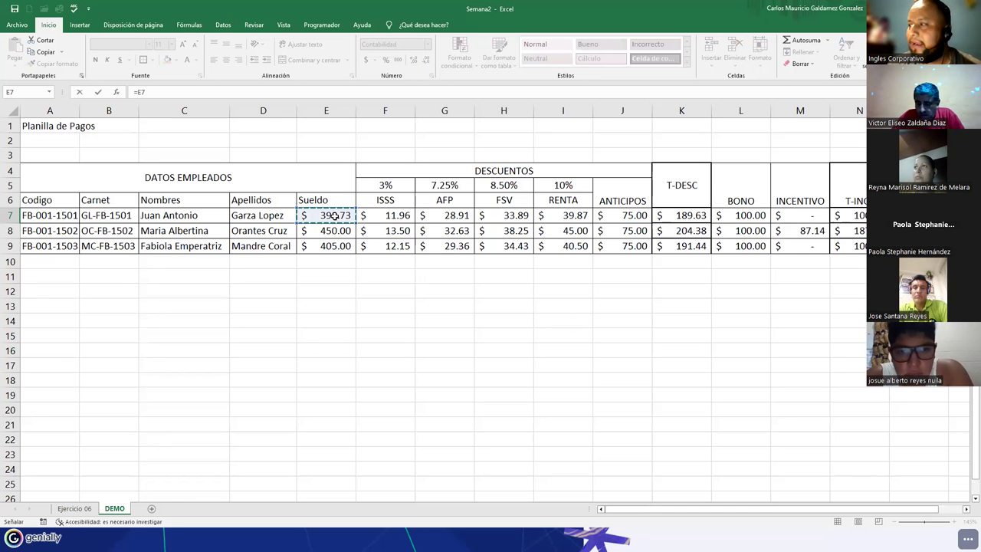
{"action": "key", "text": "BackSpace"}
{"action": "key", "text": "BackSpace"}
{"action": "type", "text": "("}
{"action": "left_click", "coordinate": [335, 217]}
{"action": "type", "text": "+"}
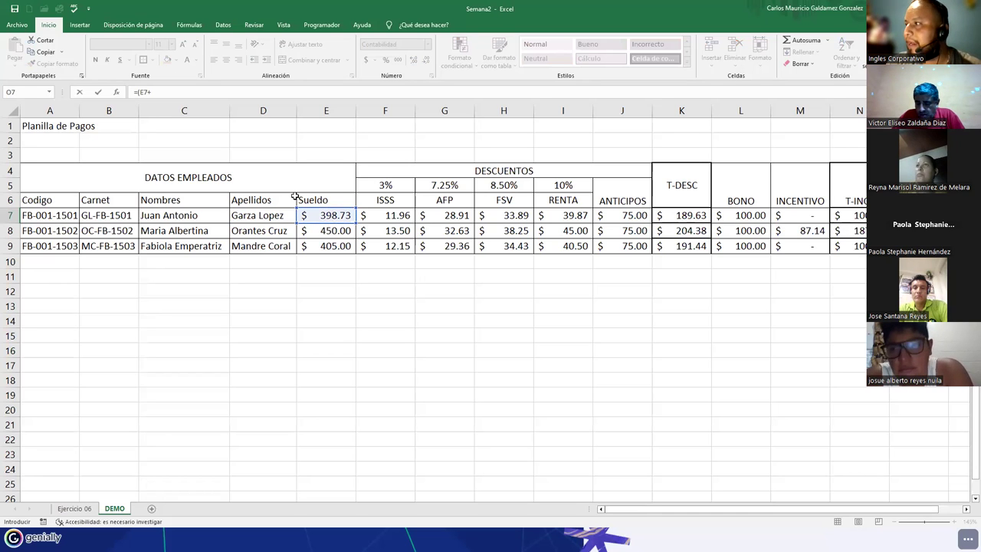
{"action": "left_click", "coordinate": [854, 217]}
{"action": "type", "text": ")"}
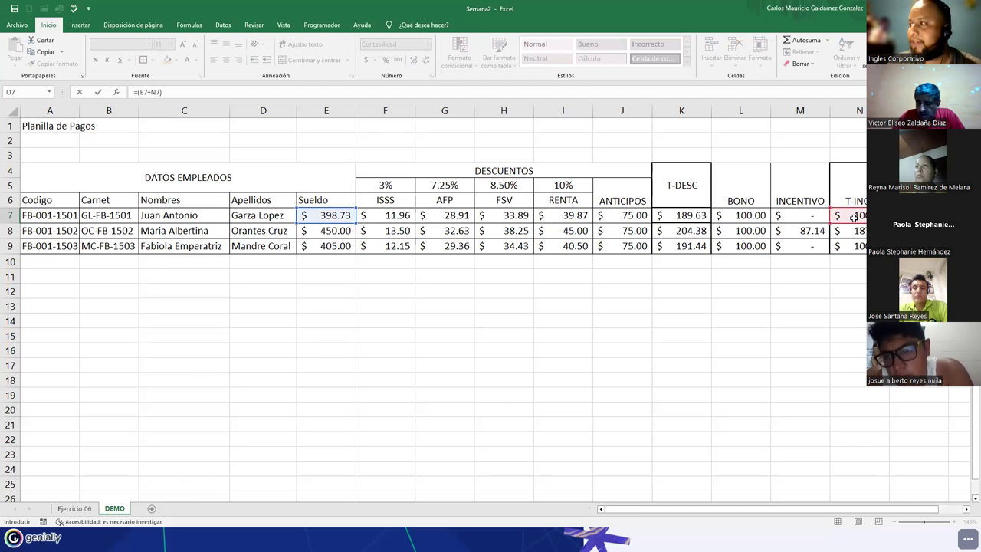
{"action": "type", "text": "-"}
{"action": "left_click", "coordinate": [686, 215]}
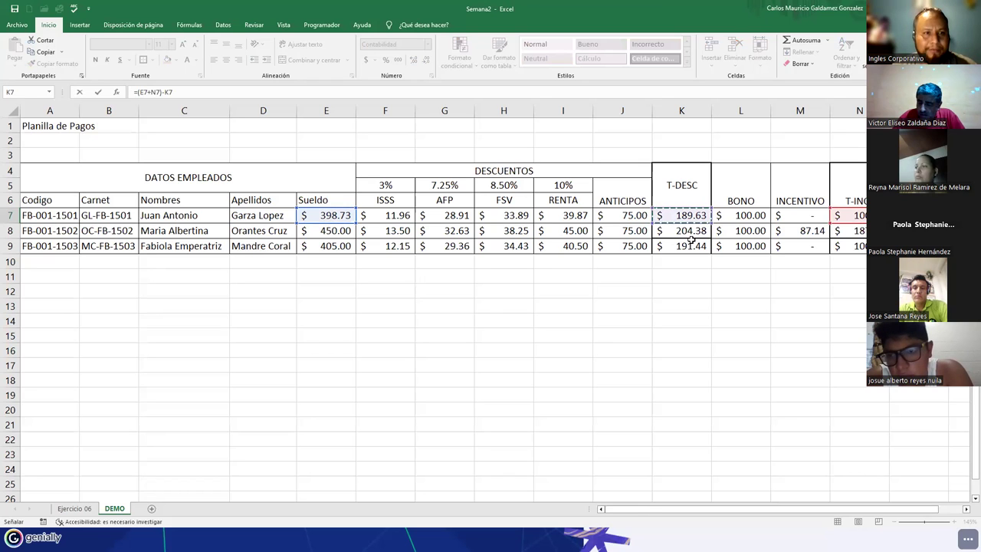
{"action": "key", "text": "Return"}
Copy the SUELDO LIQUIDO formula from O7 down through O9.
{"action": "key", "text": "Up"}
{"action": "key", "text": "Down"}
{"action": "key", "text": "Down"}
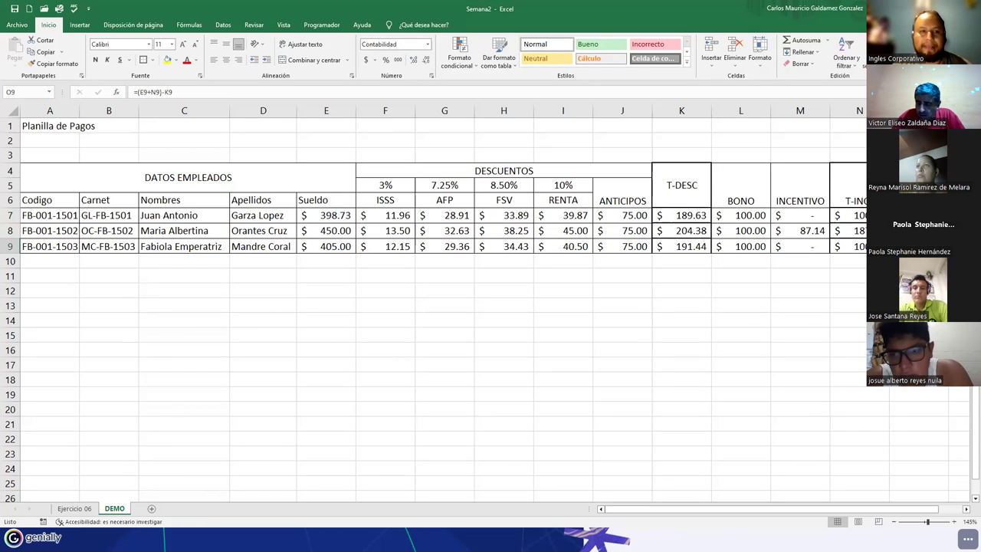
Make the column headings in A6:I6, from Codigo to RENTA, bold.
{"action": "left_click", "coordinate": [730, 196]}
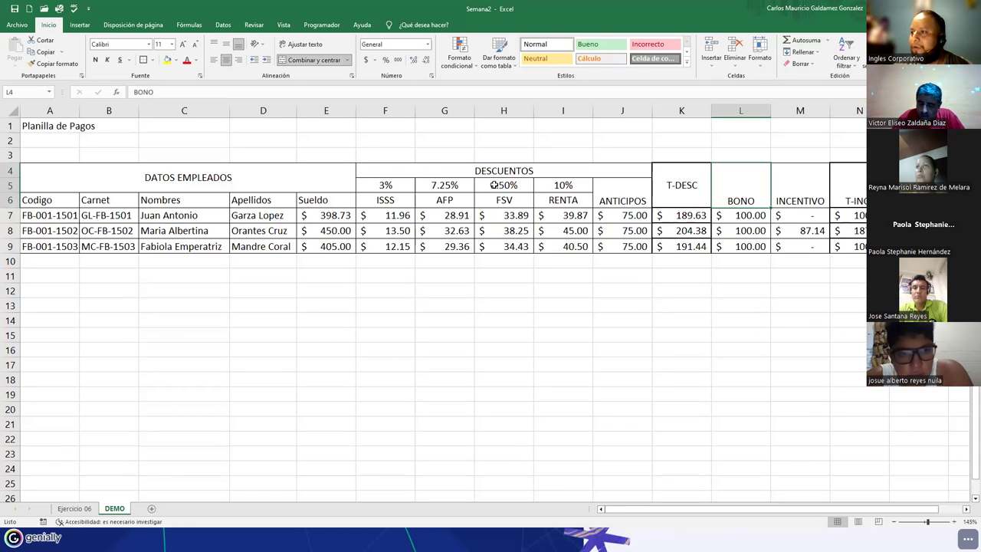
{"action": "left_click_drag", "start_coordinate": [58, 205], "coordinate": [563, 201]}
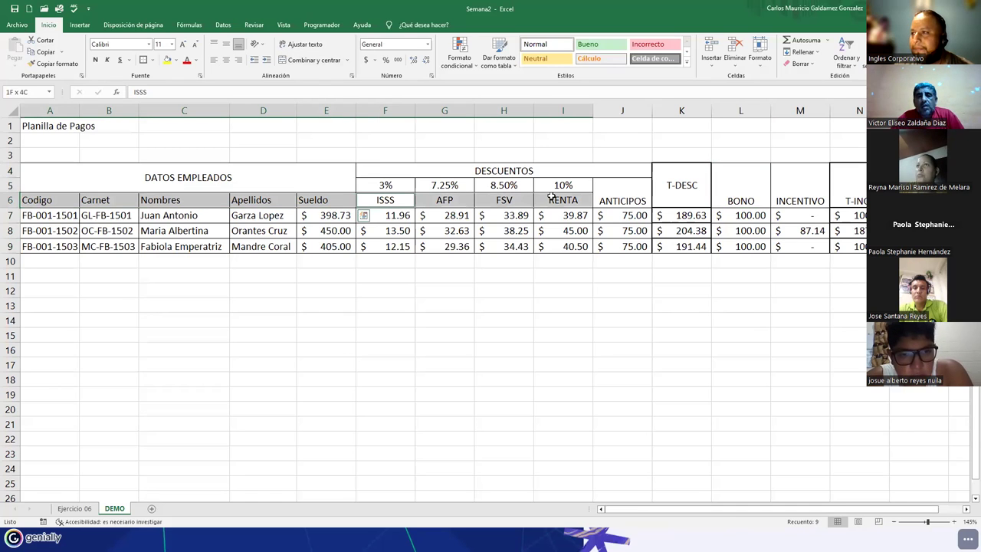
{"action": "left_click", "coordinate": [95, 59]}
Make the headings from ANTICIPOS through SUELDO LIQUIDO bold, along with DATOS EMPLEADOS, DESCUENTOS and the percentages in row 5.
{"action": "left_click", "coordinate": [629, 205]}
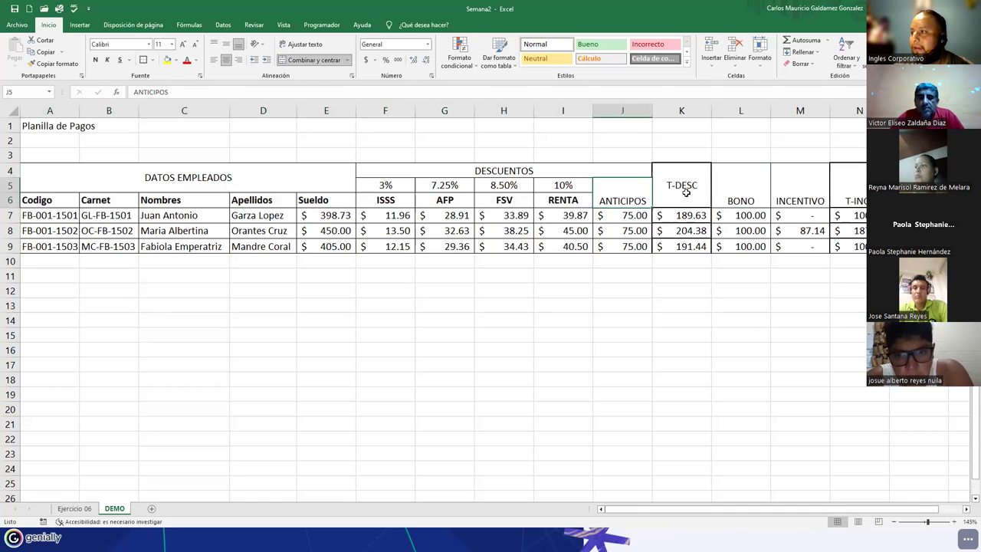
{"action": "left_click_drag", "start_coordinate": [686, 192], "coordinate": [761, 196]}
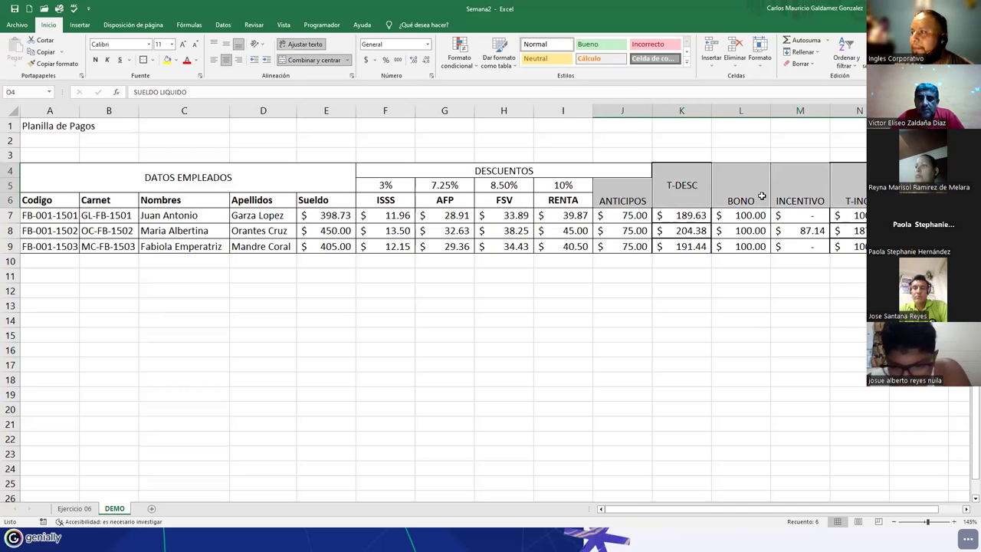
{"action": "left_click", "coordinate": [195, 179]}
{"action": "left_click_drag", "start_coordinate": [366, 171], "coordinate": [515, 182]}
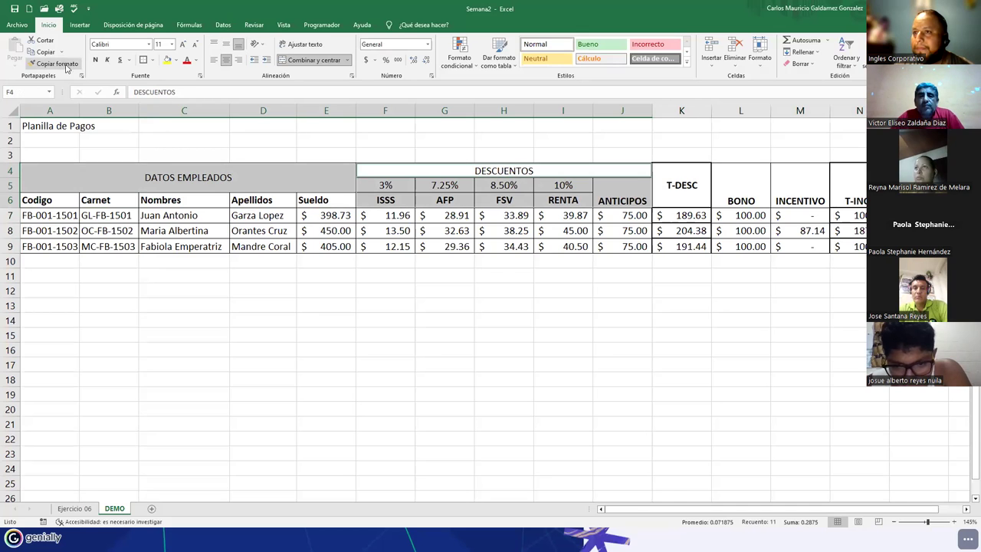
{"action": "left_click", "coordinate": [96, 60]}
{"action": "left_click", "coordinate": [328, 245]}
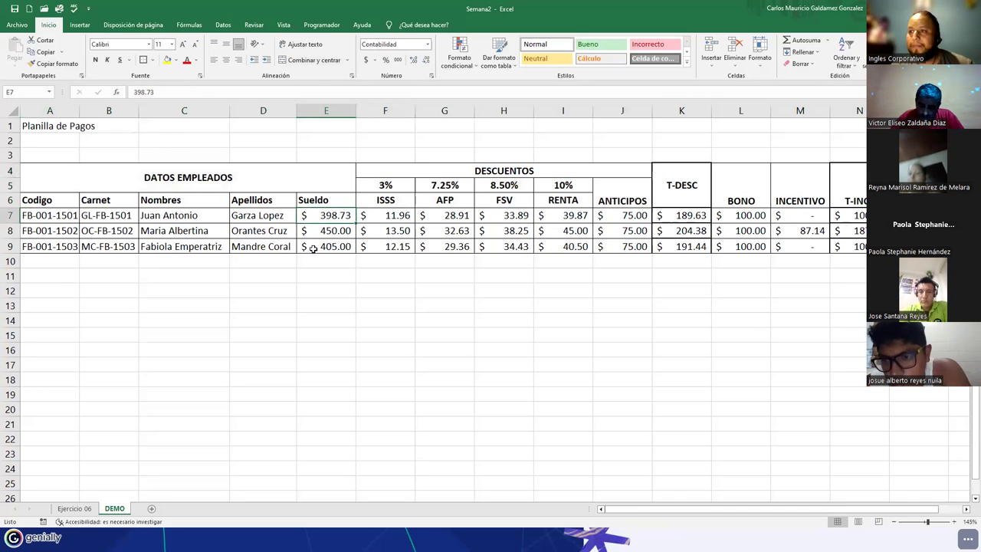
Centre the ANTICIPOS heading vertically in its merged cell, keeping it centred horizontally.
{"action": "left_click", "coordinate": [606, 187]}
{"action": "left_click", "coordinate": [225, 59]}
{"action": "left_click", "coordinate": [226, 43]}
{"action": "left_click", "coordinate": [226, 59]}
{"action": "left_click", "coordinate": [435, 246]}
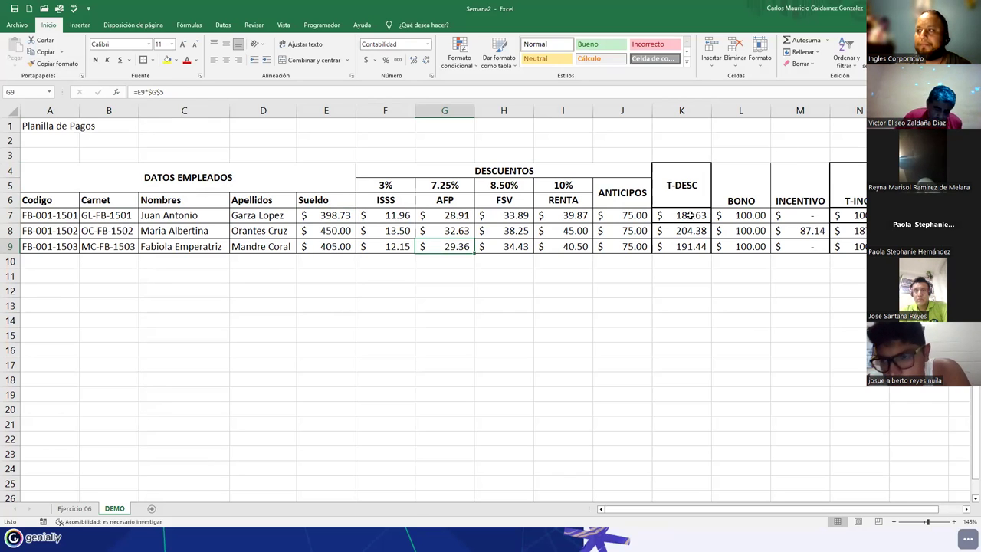
Clear the T-DESC formulas in K8:K9 and fill them again from the K7 formula.
{"action": "double_click", "coordinate": [665, 217]}
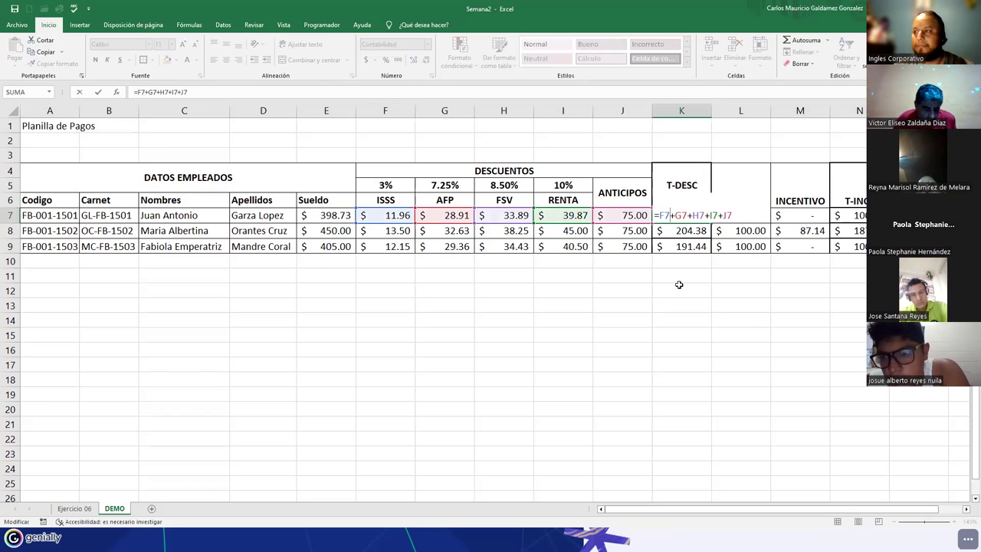
{"action": "key", "text": "Escape"}
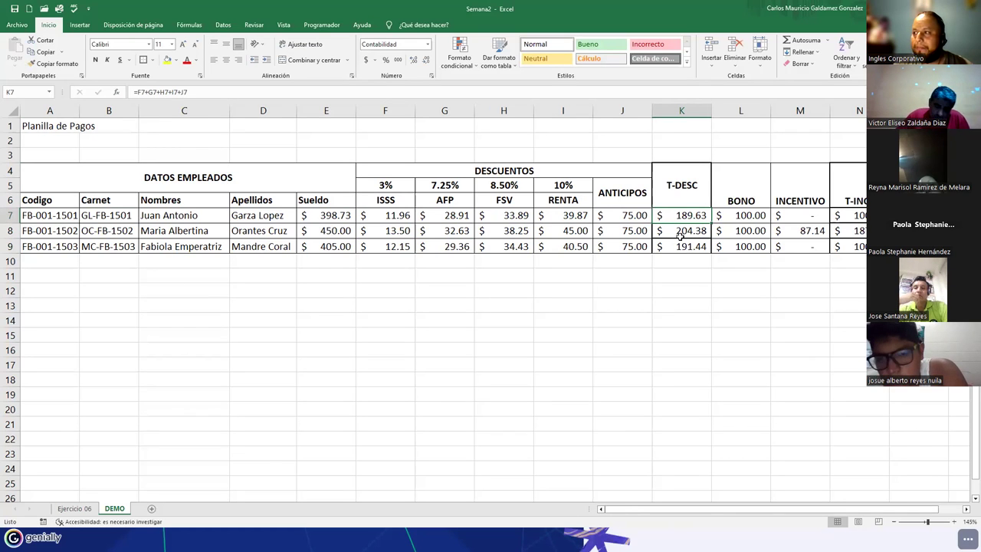
{"action": "left_click_drag", "start_coordinate": [680, 231], "coordinate": [681, 245]}
{"action": "key", "text": "Delete"}
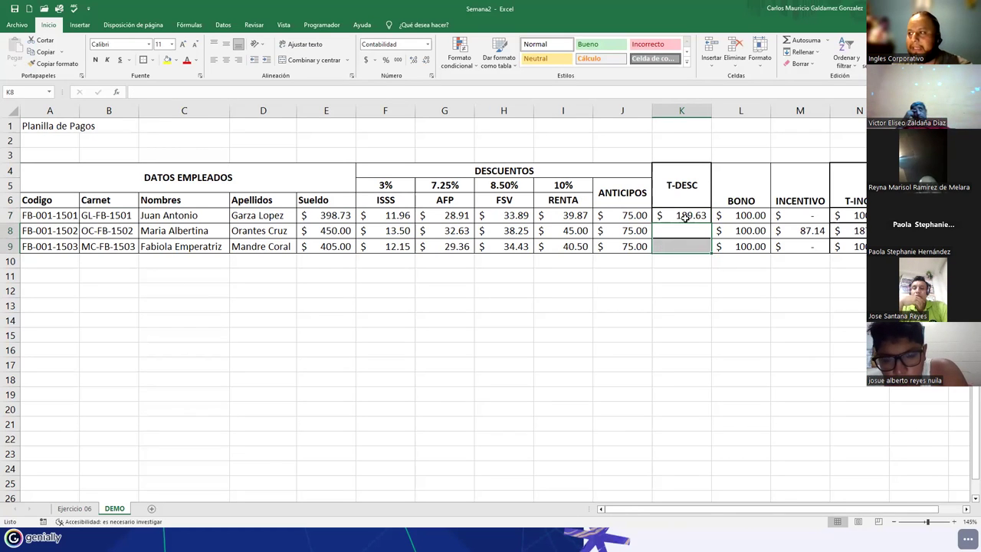
{"action": "key", "text": "Up"}
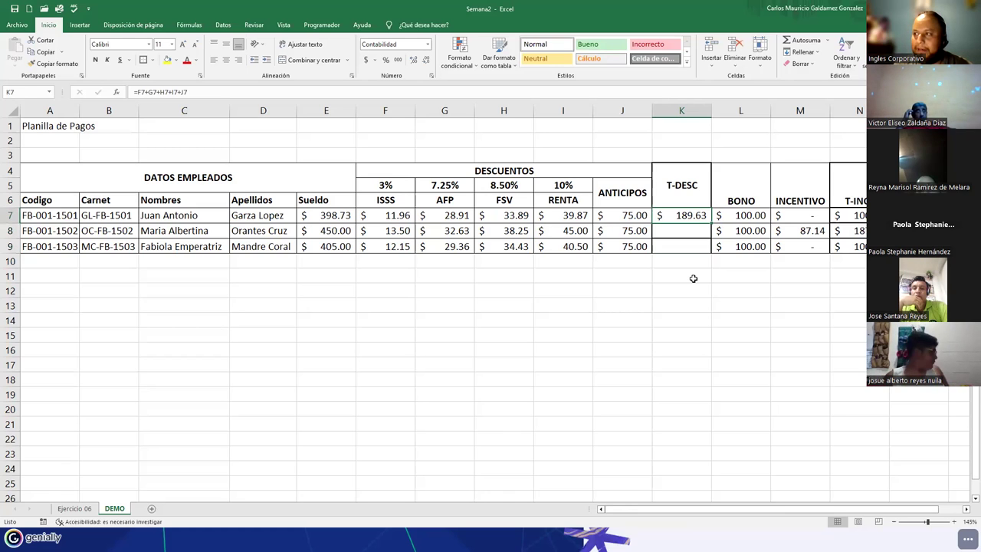
{"action": "double_click", "coordinate": [699, 217]}
{"action": "key", "text": "Return"}
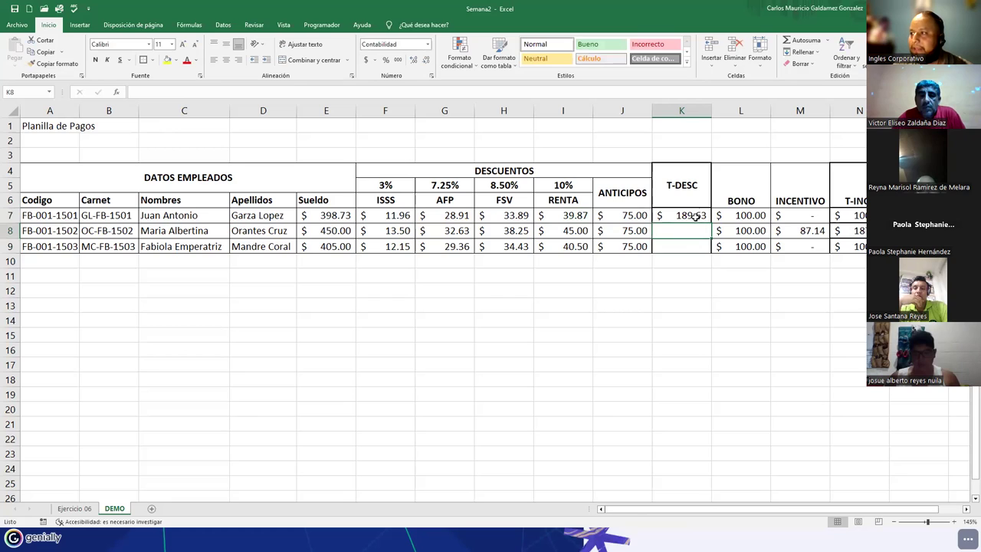
{"action": "left_click", "coordinate": [697, 218]}
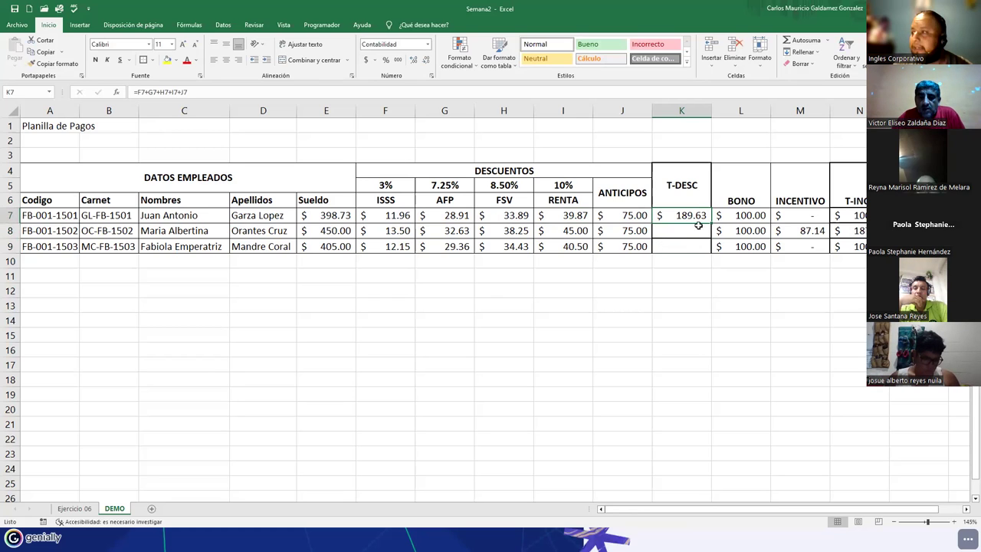
{"action": "left_click_drag", "start_coordinate": [712, 222], "coordinate": [711, 253]}
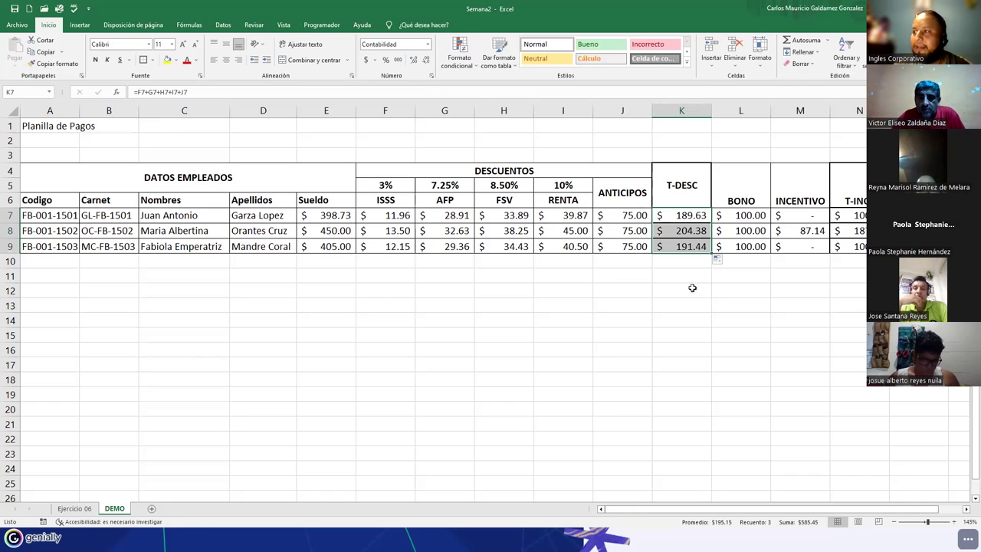
Review the SUELDO LIQUIDO formula in O7, the T-DESC formulas in column K and the deduction cells they add up.
{"action": "left_click", "coordinate": [681, 246]}
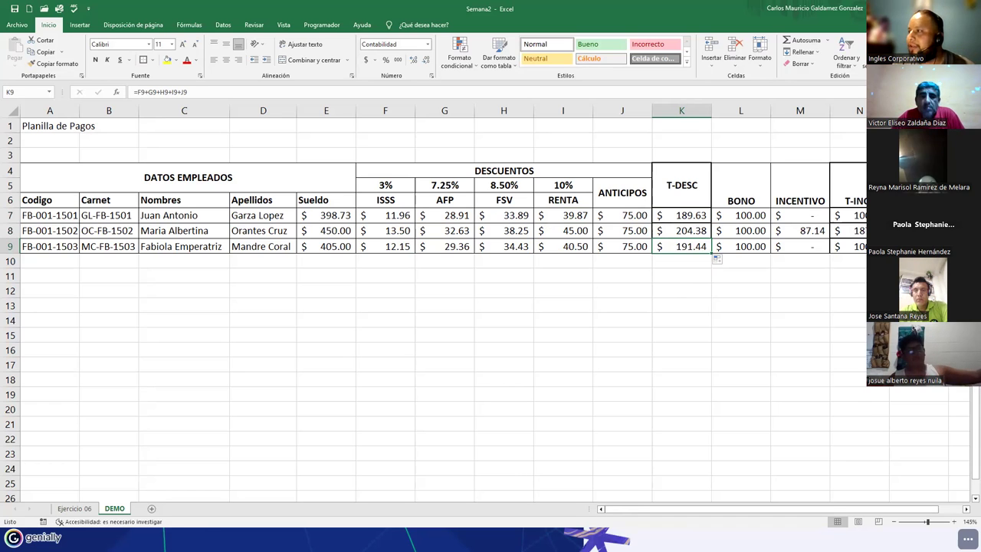
{"action": "left_click", "coordinate": [904, 216]}
{"action": "key", "text": "F2"}
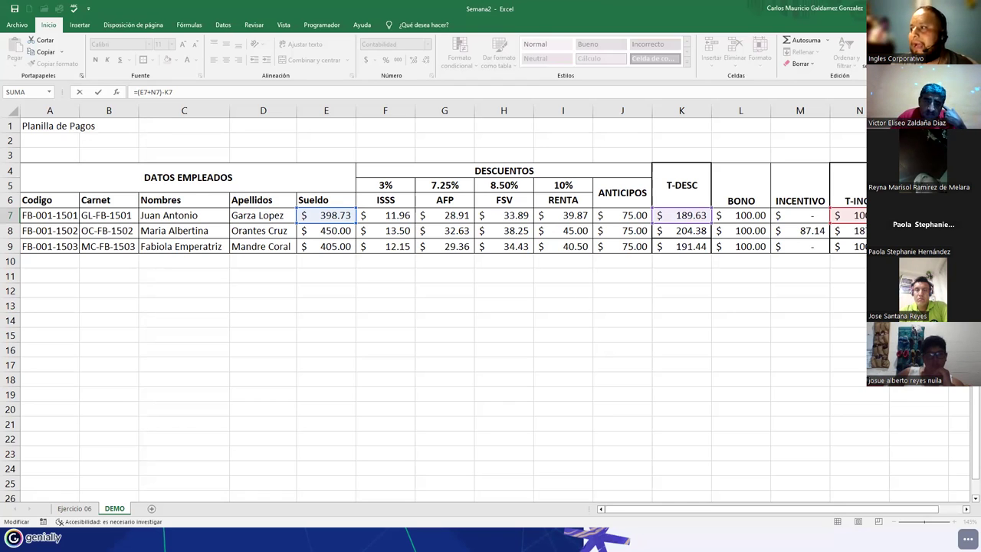
{"action": "key", "text": "Escape"}
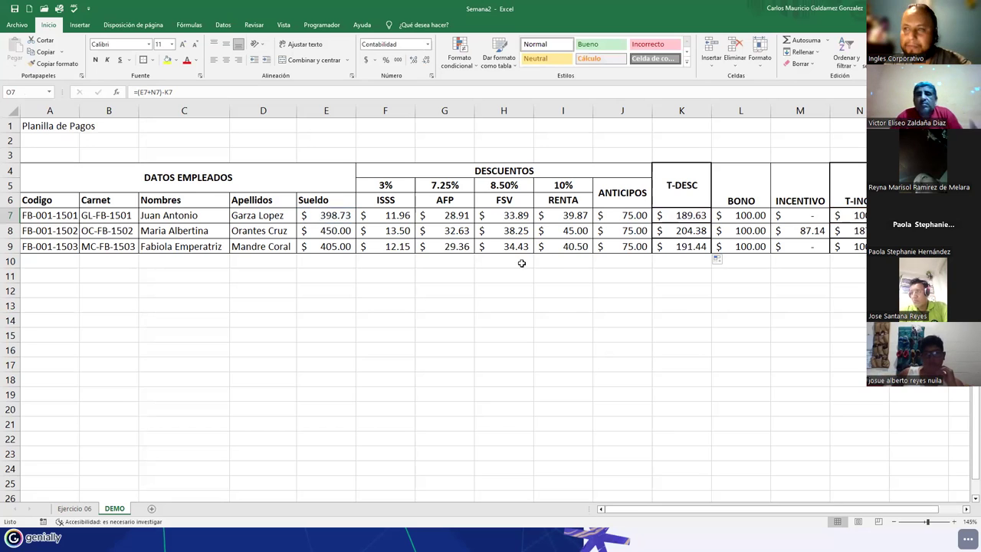
{"action": "left_click", "coordinate": [688, 212]}
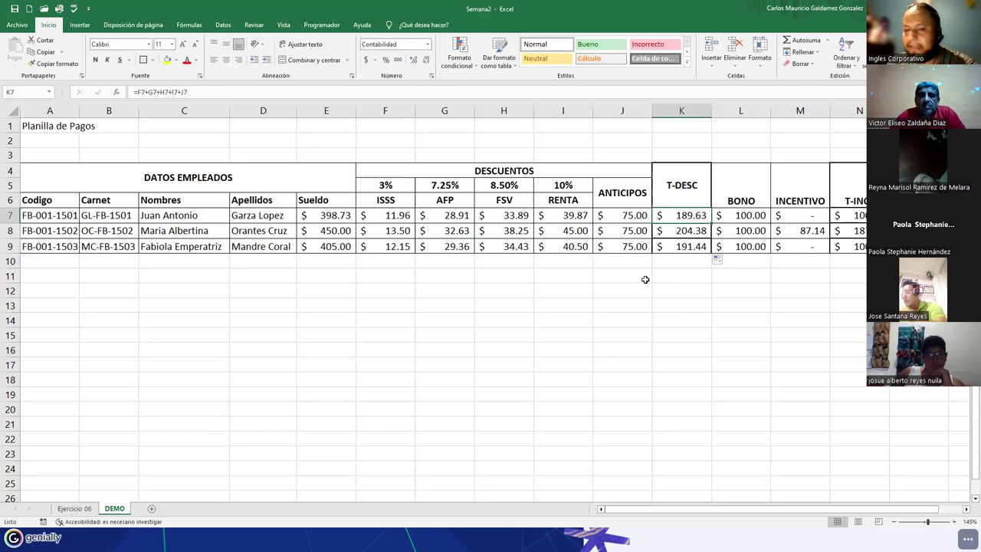
{"action": "key", "text": "F2"}
{"action": "key", "text": "Escape"}
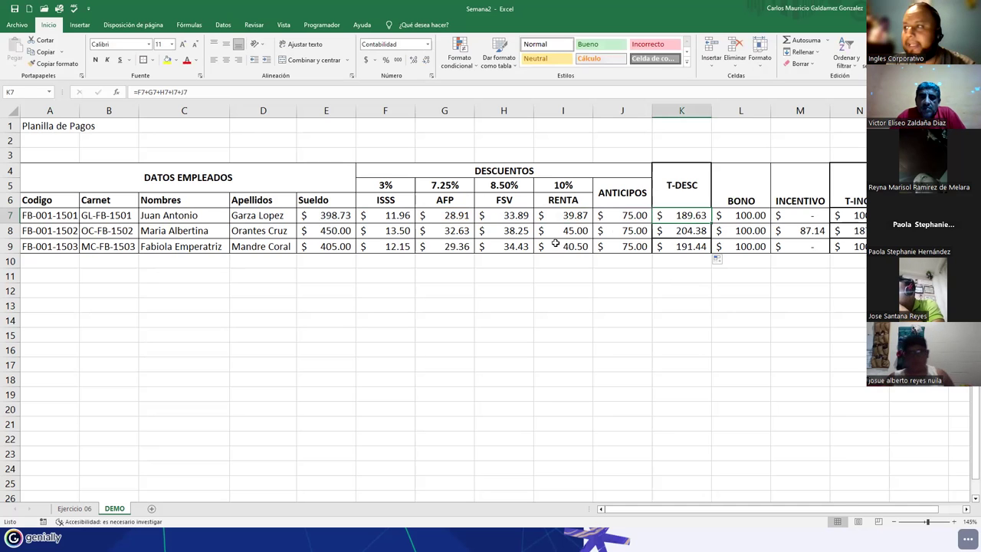
{"action": "left_click_drag", "start_coordinate": [392, 215], "coordinate": [610, 216]}
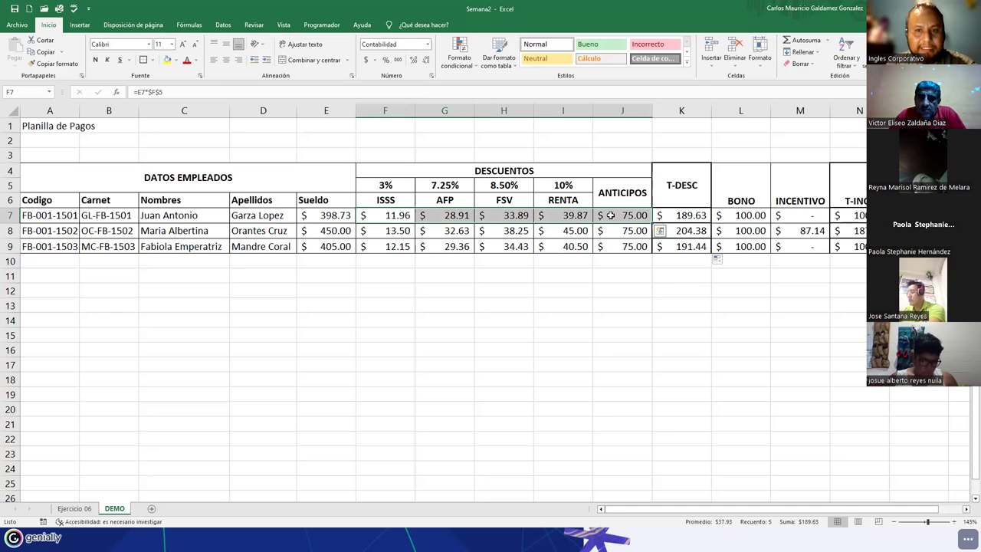
{"action": "left_click", "coordinate": [522, 217]}
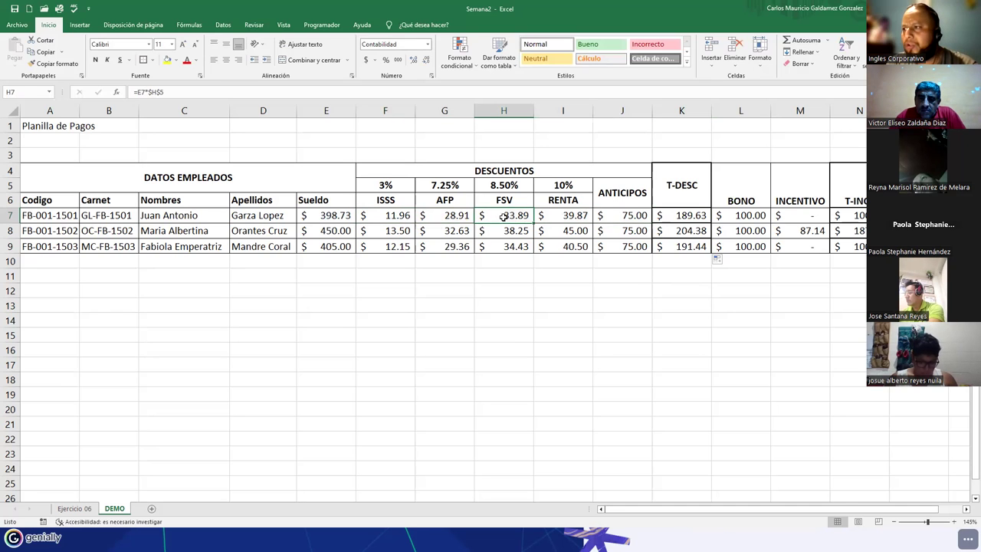
{"action": "left_click", "coordinate": [562, 216]}
{"action": "left_click_drag", "start_coordinate": [563, 217], "coordinate": [565, 246]}
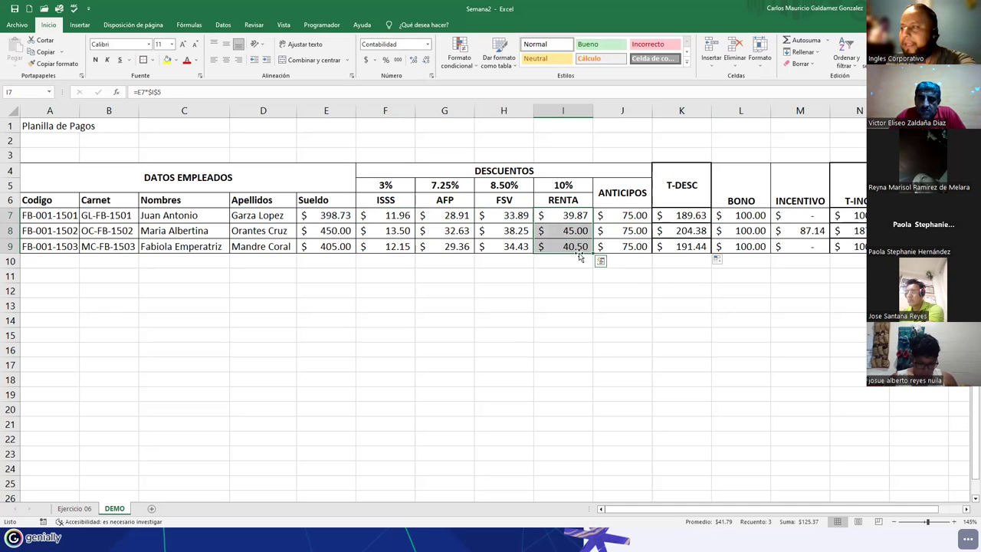
Clear the RENTA amounts in I7:I9 and check the T-DESC totals in K7:K9.
{"action": "key", "text": "Delete"}
{"action": "left_click_drag", "start_coordinate": [686, 216], "coordinate": [693, 241]}
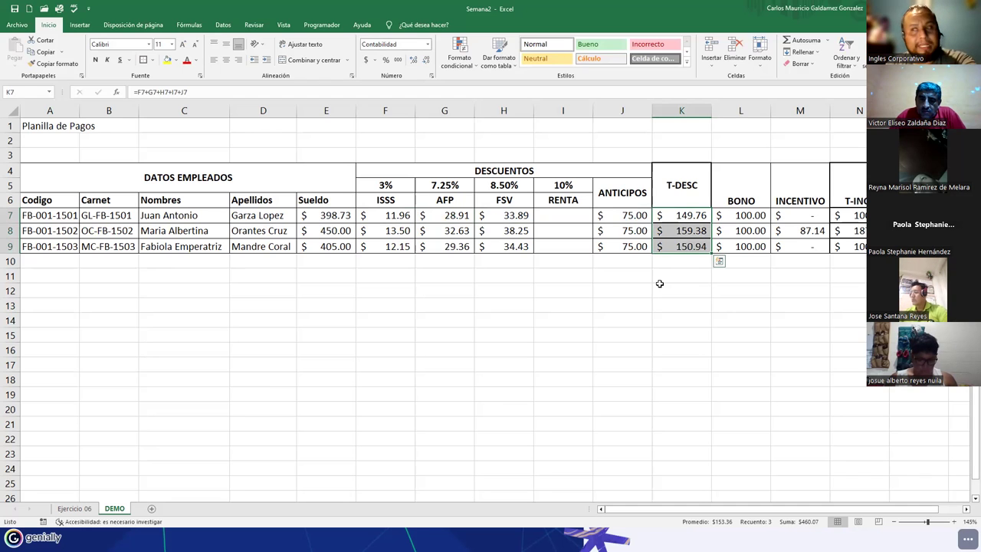
Make the "Planilla de Pagos" title in A1 bold and enlarge its font size to 36.
{"action": "left_click", "coordinate": [49, 126]}
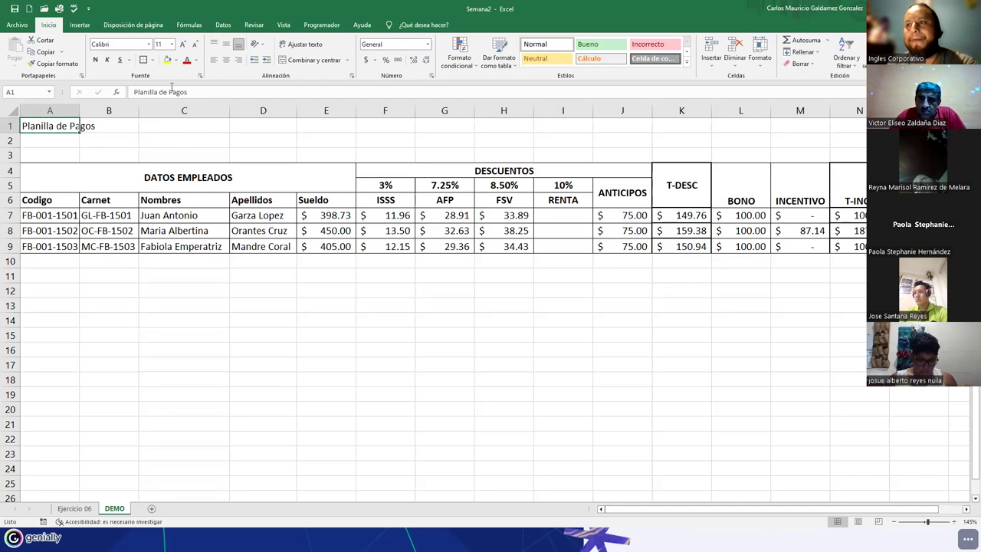
{"action": "left_click", "coordinate": [96, 60]}
{"action": "left_click", "coordinate": [183, 45]}
{"action": "left_click", "coordinate": [183, 44]}
{"action": "left_click", "coordinate": [183, 44]}
{"action": "left_click", "coordinate": [183, 44]}
{"action": "left_click", "coordinate": [183, 44]}
{"action": "left_click", "coordinate": [183, 44]}
{"action": "left_click", "coordinate": [183, 44]}
{"action": "left_click", "coordinate": [183, 45]}
{"action": "left_click", "coordinate": [183, 44]}
{"action": "left_click", "coordinate": [183, 45]}
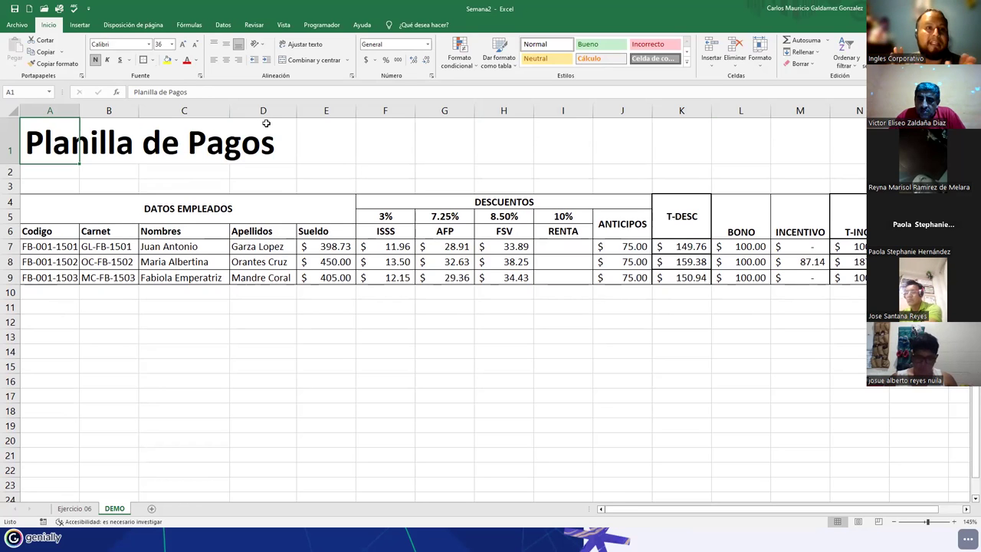
Fill the RENTA cell I7 from H7, correct its formula to =E7*$I$5, and fill it down to I9.
{"action": "left_click", "coordinate": [391, 264]}
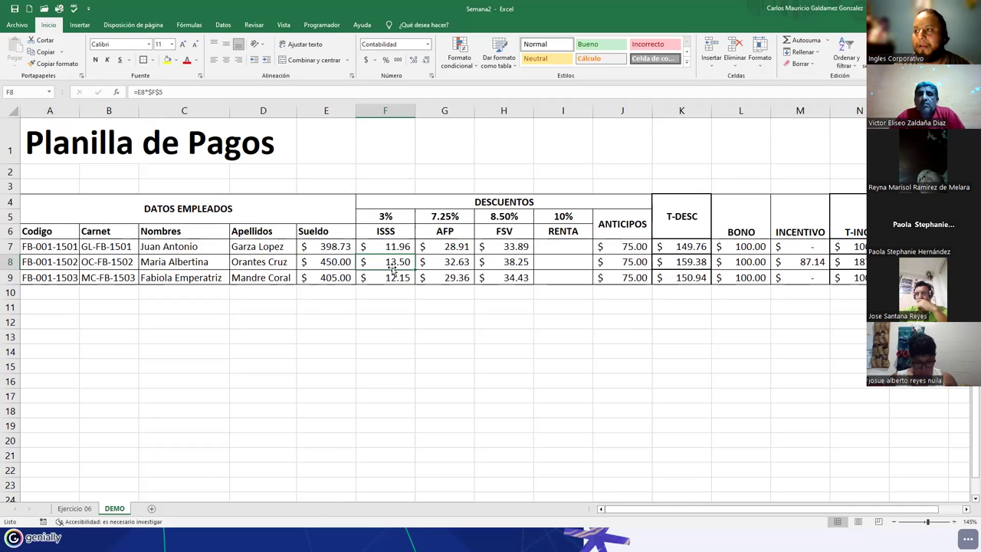
{"action": "left_click", "coordinate": [567, 248]}
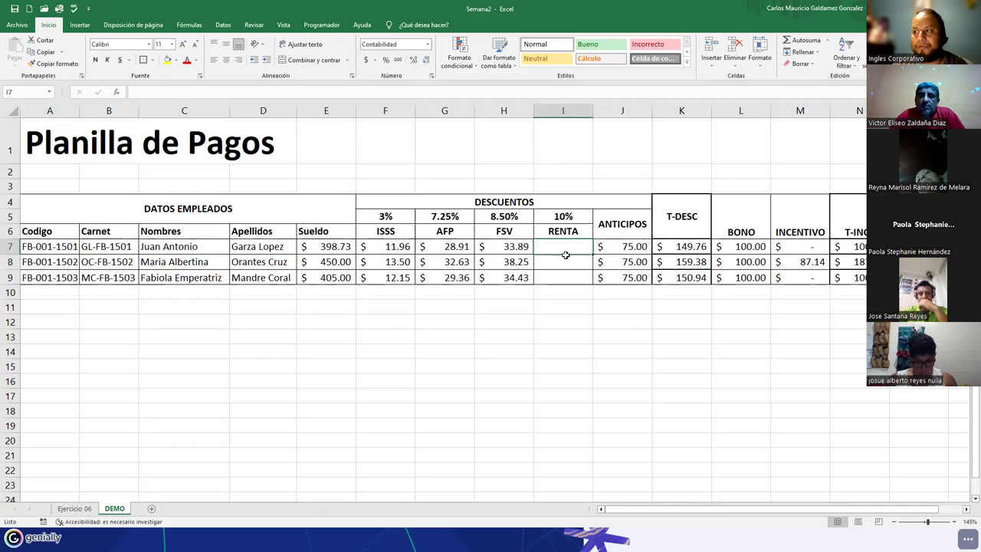
{"action": "left_click", "coordinate": [521, 253]}
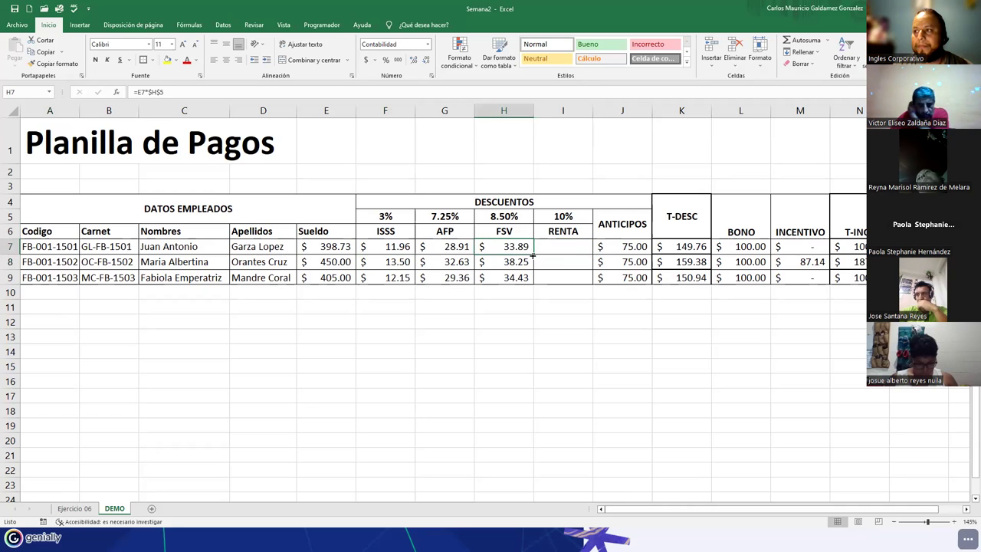
{"action": "left_click_drag", "start_coordinate": [576, 253], "coordinate": [574, 253]}
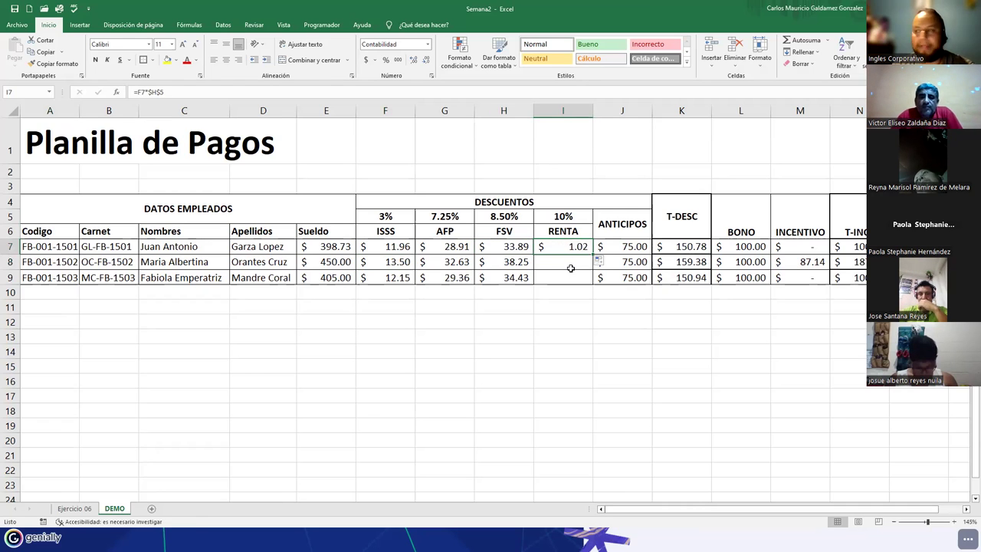
{"action": "key", "text": "F2"}
{"action": "left_click_drag", "start_coordinate": [533, 223], "coordinate": [554, 218]}
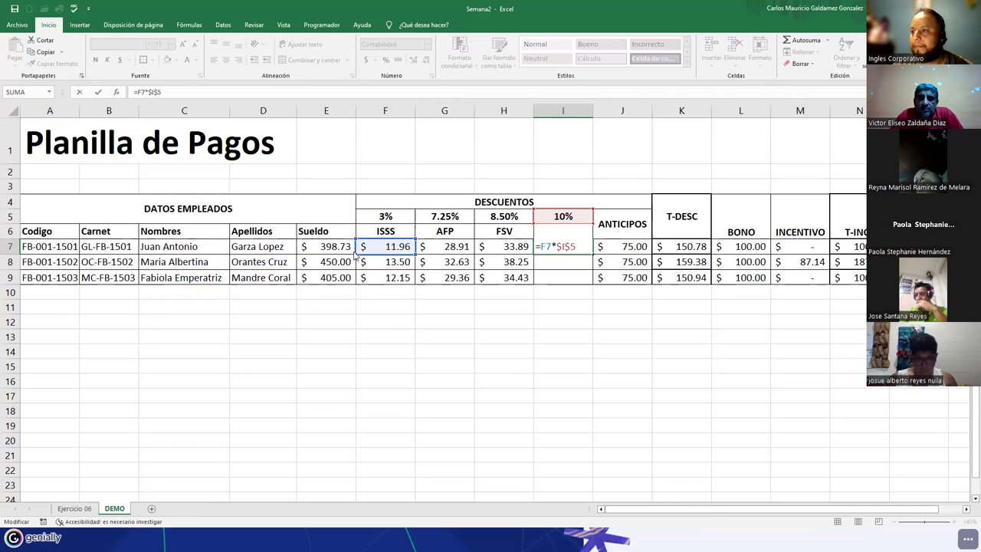
{"action": "left_click_drag", "start_coordinate": [356, 255], "coordinate": [297, 255]}
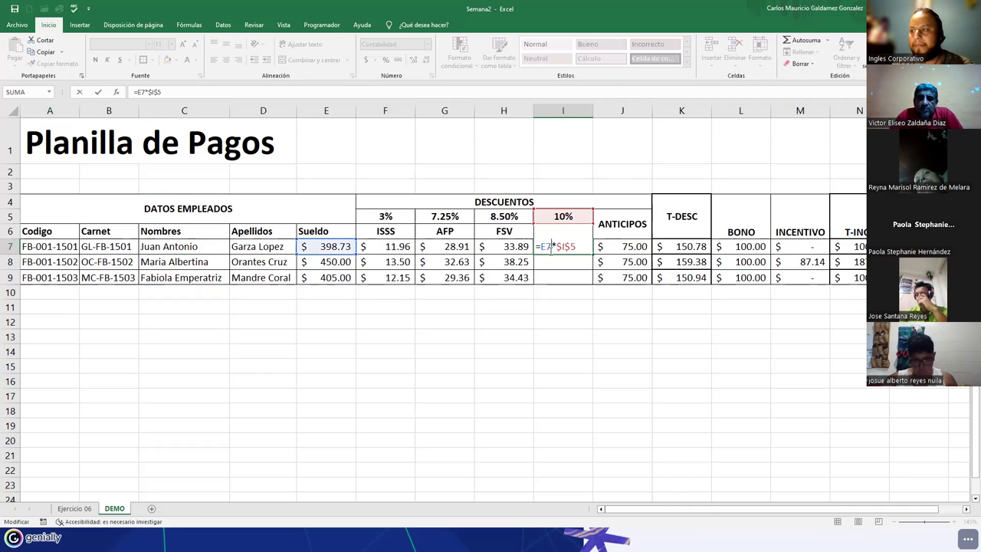
{"action": "key", "text": "ctrl+Return"}
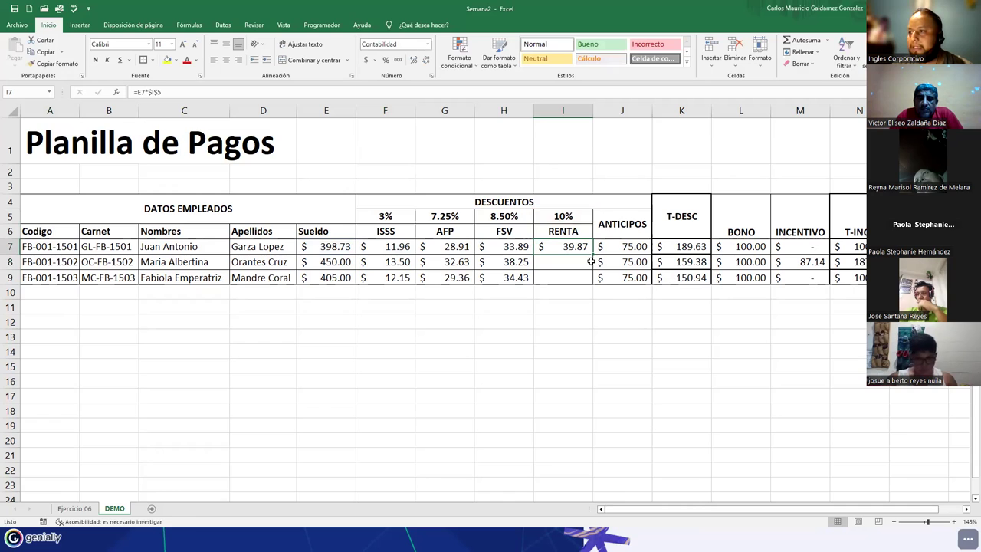
{"action": "left_click_drag", "start_coordinate": [592, 261], "coordinate": [584, 271]}
{"action": "left_click", "coordinate": [583, 273]}
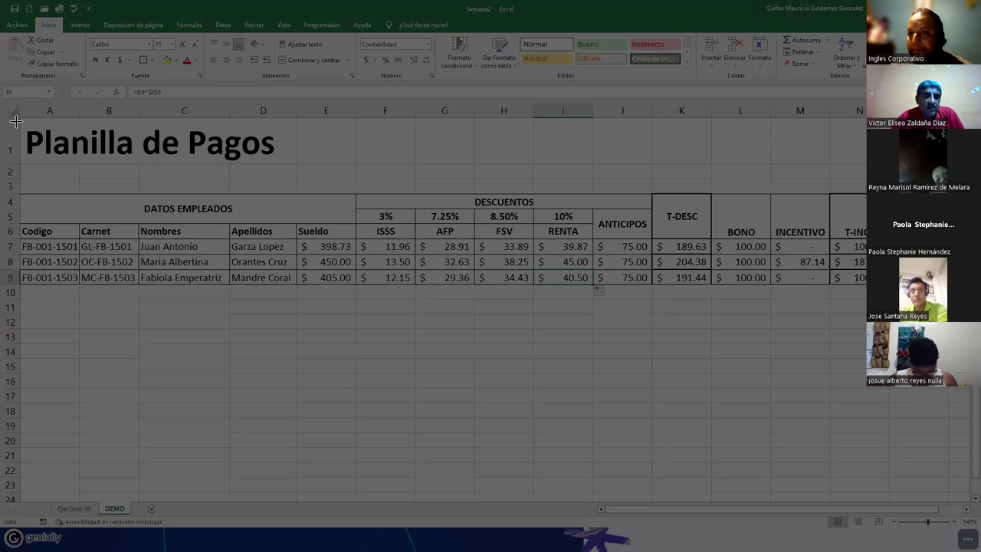
Take a screen capture of the payroll table, and another of the commission table on the Ejercicio 06 sheet.
{"action": "left_click_drag", "start_coordinate": [1, 100], "coordinate": [867, 326]}
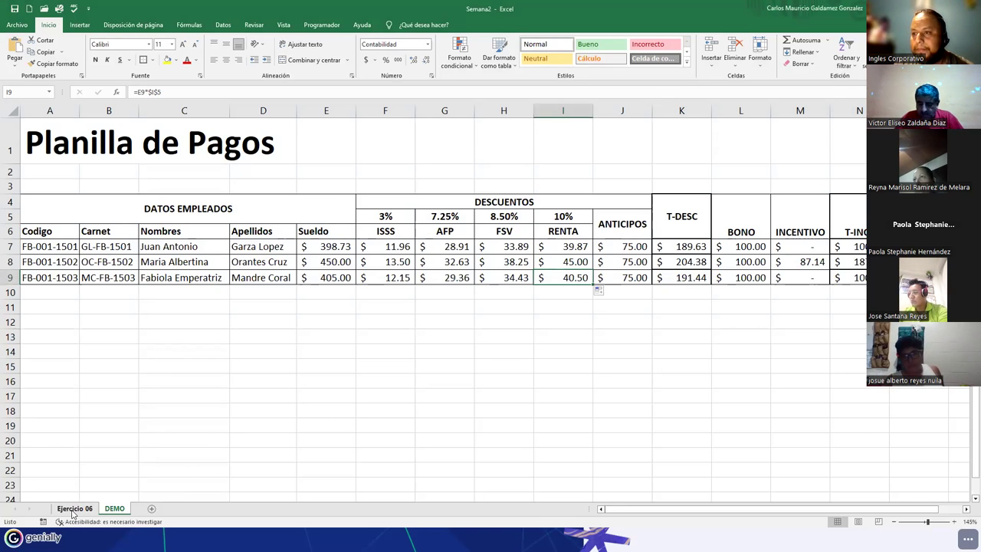
{"action": "left_click", "coordinate": [74, 509]}
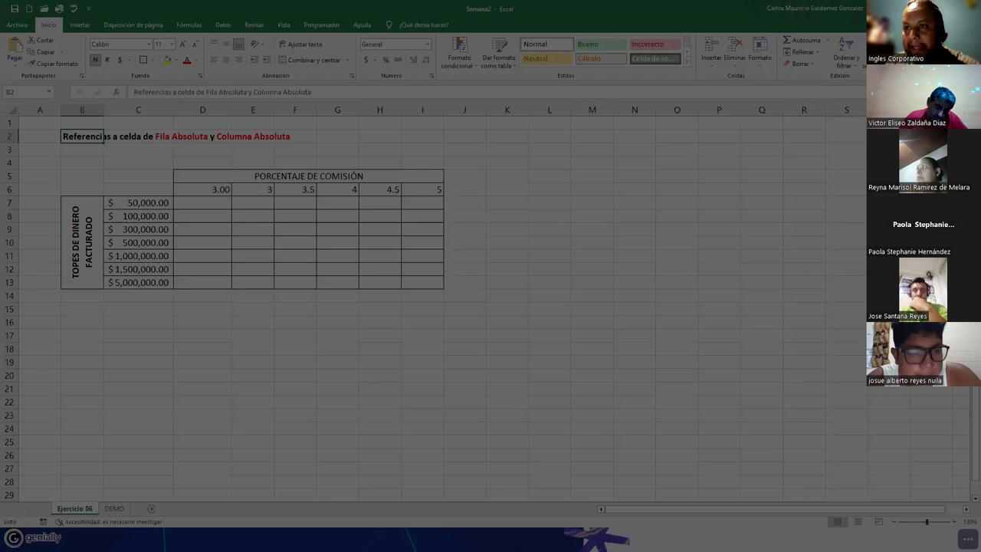
{"action": "left_click_drag", "start_coordinate": [8, 98], "coordinate": [483, 318]}
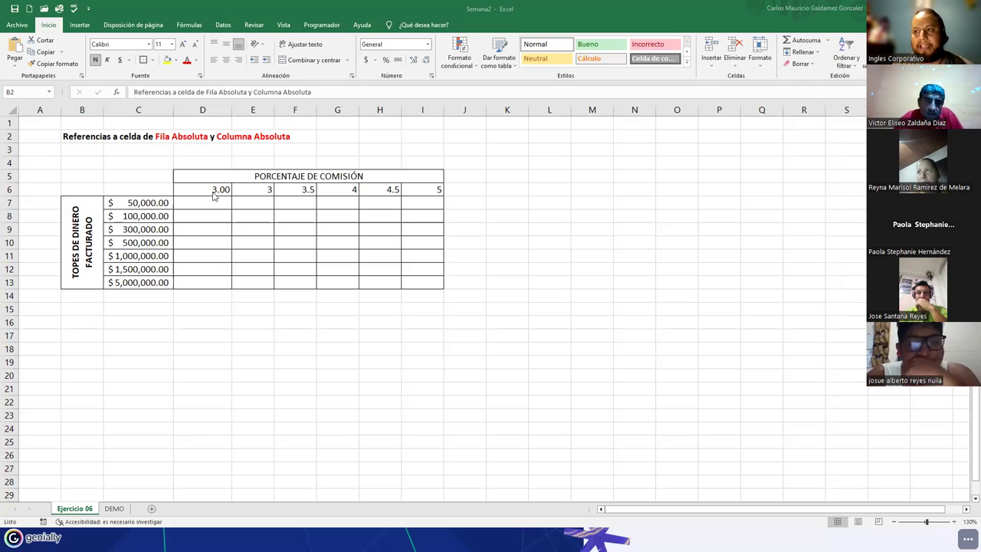
Try the Porcentaje number format on the commission values in D6:I6, and undo it.
{"action": "left_click_drag", "start_coordinate": [197, 190], "coordinate": [413, 189]}
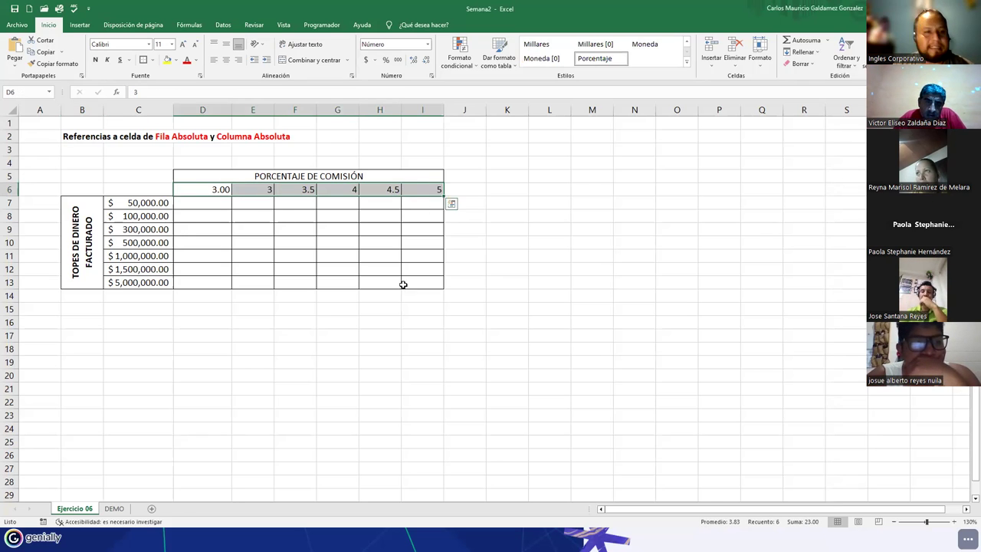
{"action": "left_click", "coordinate": [428, 46]}
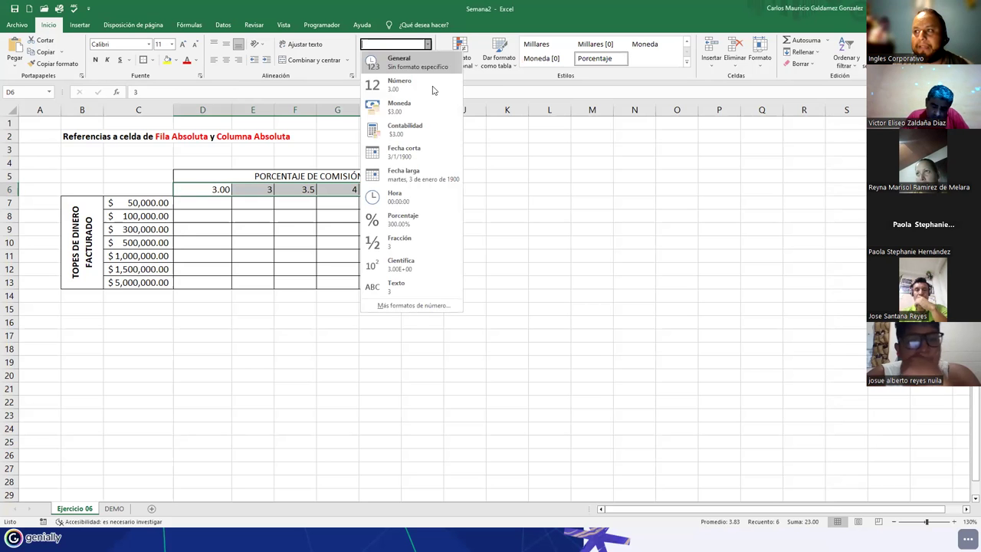
{"action": "left_click", "coordinate": [411, 218]}
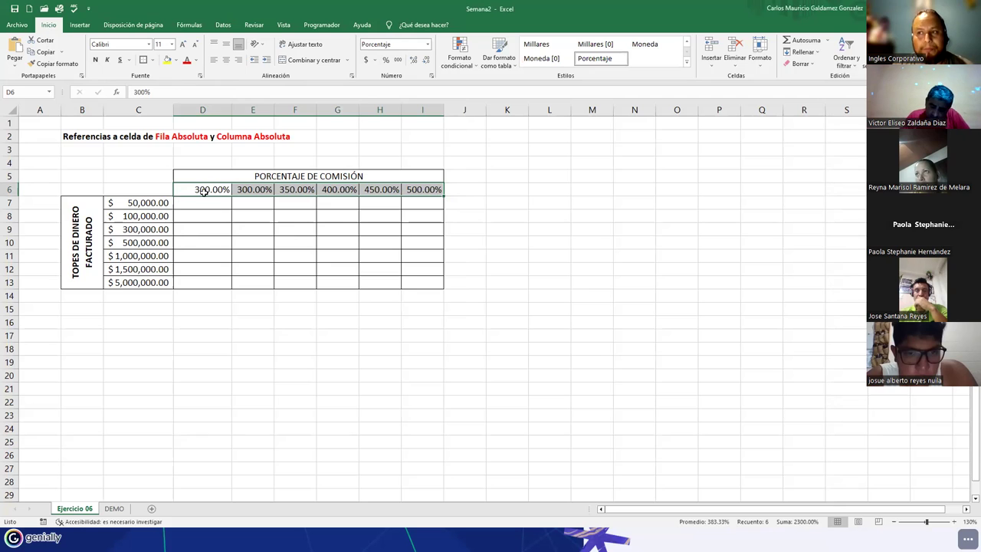
{"action": "left_click", "coordinate": [203, 191]}
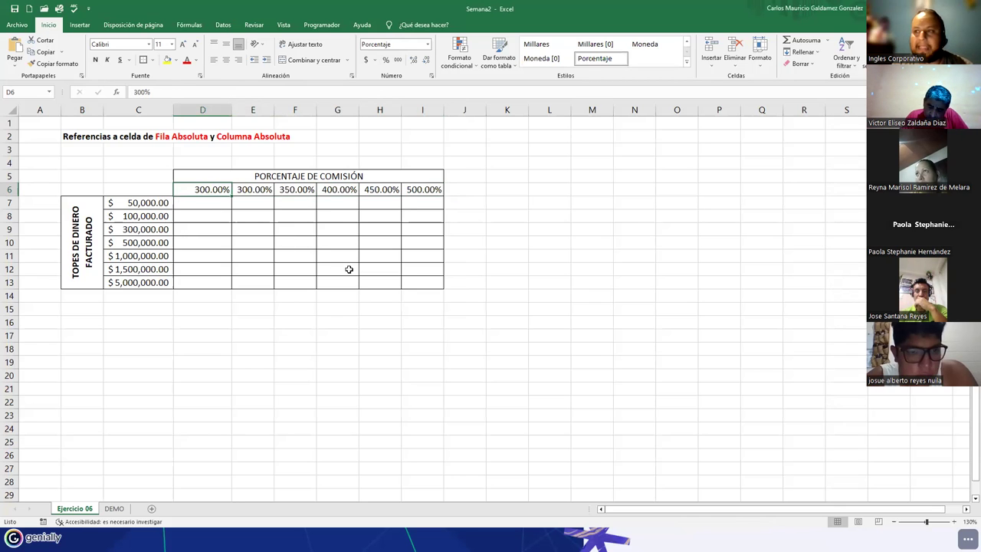
{"action": "key", "text": "ctrl+z"}
Remove the decimals from D6, try the percentage format on D6:I6 with 3% entered in D6, and undo the entry and format.
{"action": "left_click", "coordinate": [223, 194]}
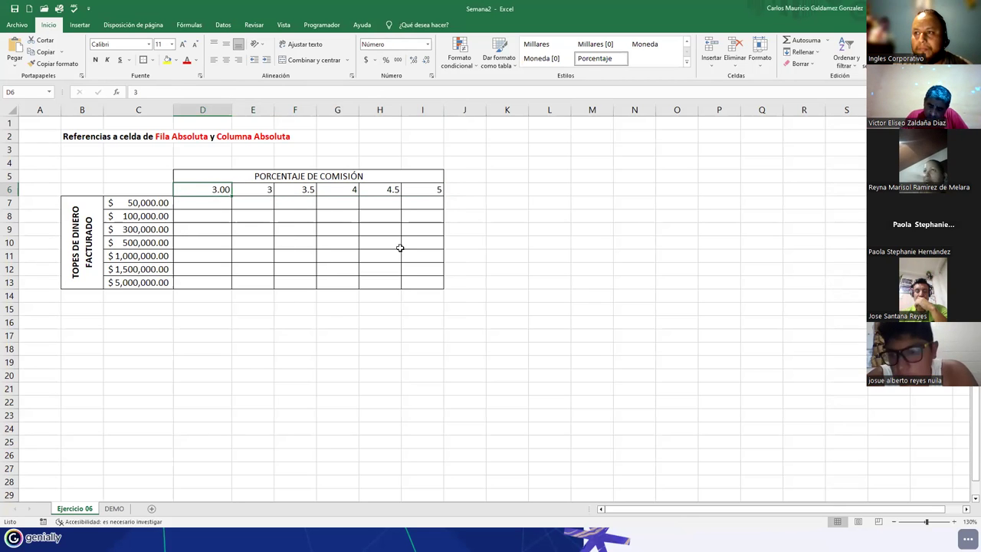
{"action": "key", "text": "Return"}
{"action": "left_click", "coordinate": [213, 192]}
{"action": "left_click", "coordinate": [423, 61]}
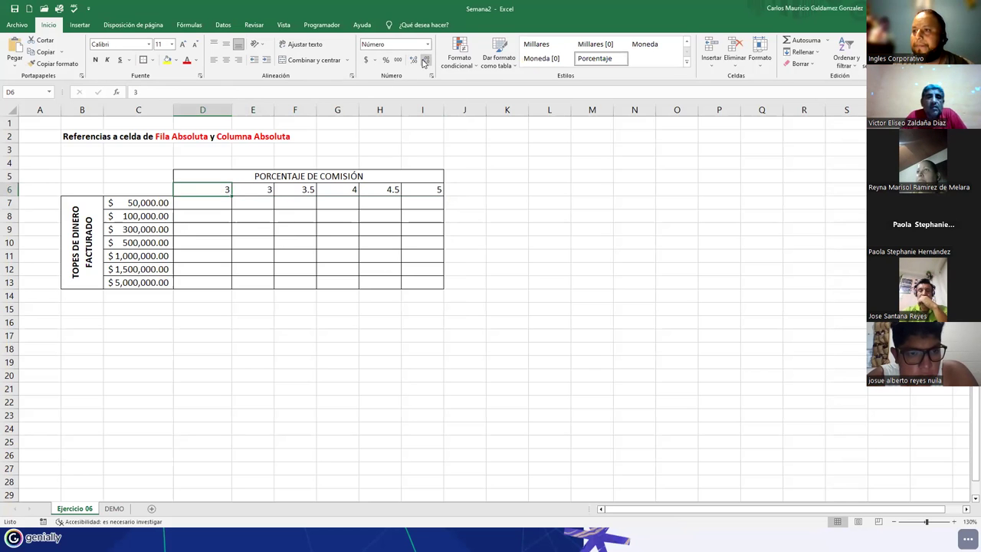
{"action": "left_click_drag", "start_coordinate": [213, 188], "coordinate": [436, 189]}
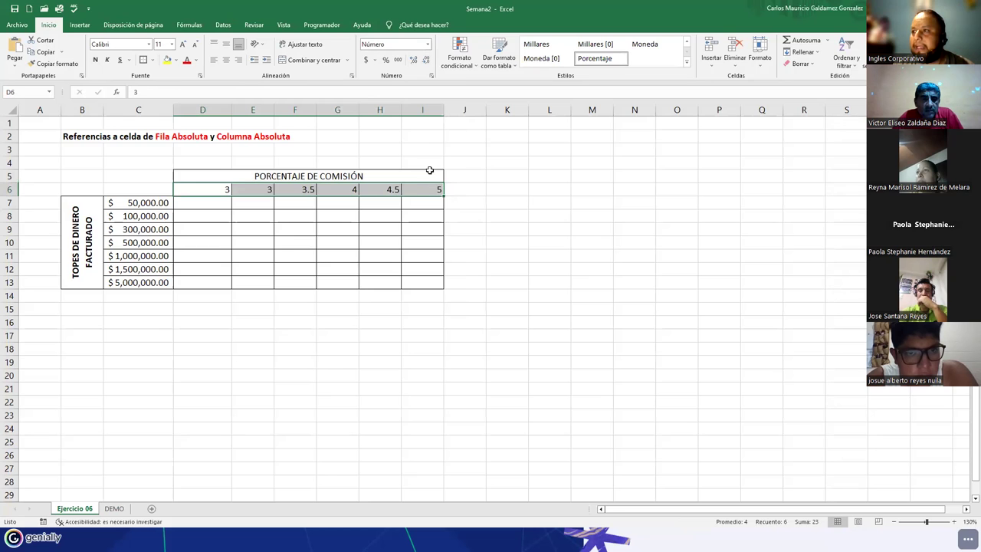
{"action": "key", "text": "ctrl+shift+5"}
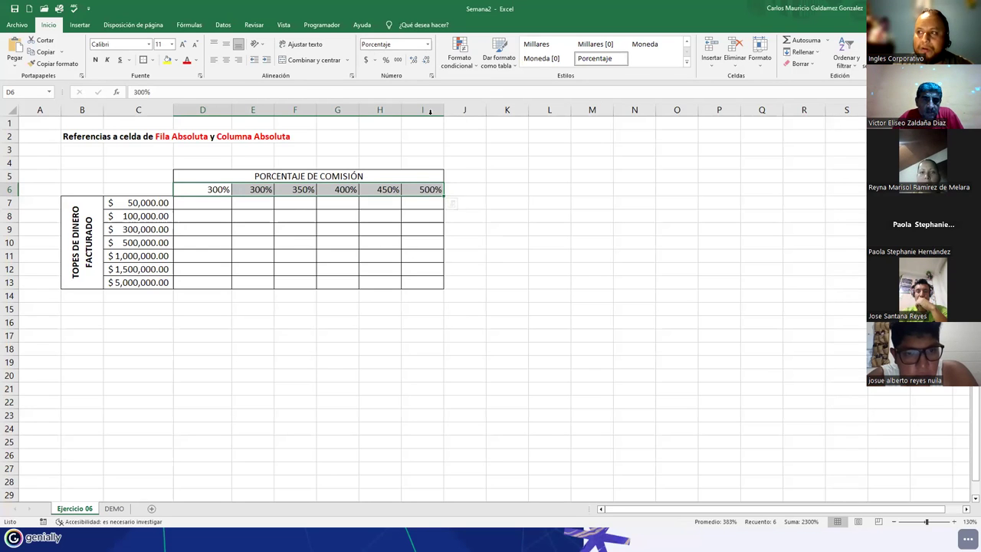
{"action": "left_click", "coordinate": [216, 189]}
{"action": "type", "text": "3"}
{"action": "key", "text": "Tab"}
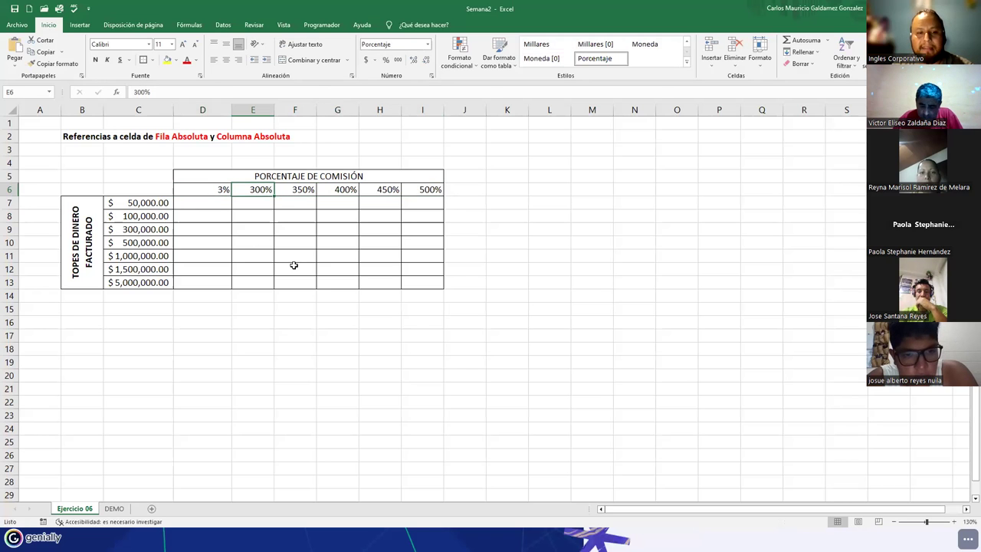
{"action": "key", "text": "ctrl+z"}
{"action": "key", "text": "ctrl+z"}
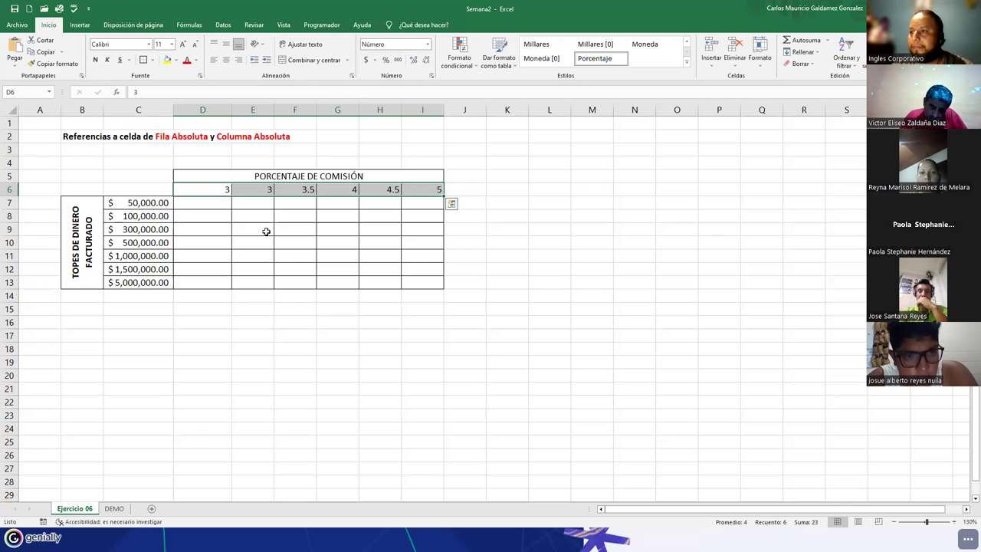
Enter 2.5% in D6 in percentage format and show it with one decimal place.
{"action": "left_click", "coordinate": [210, 190]}
{"action": "type", "text": "2.5"}
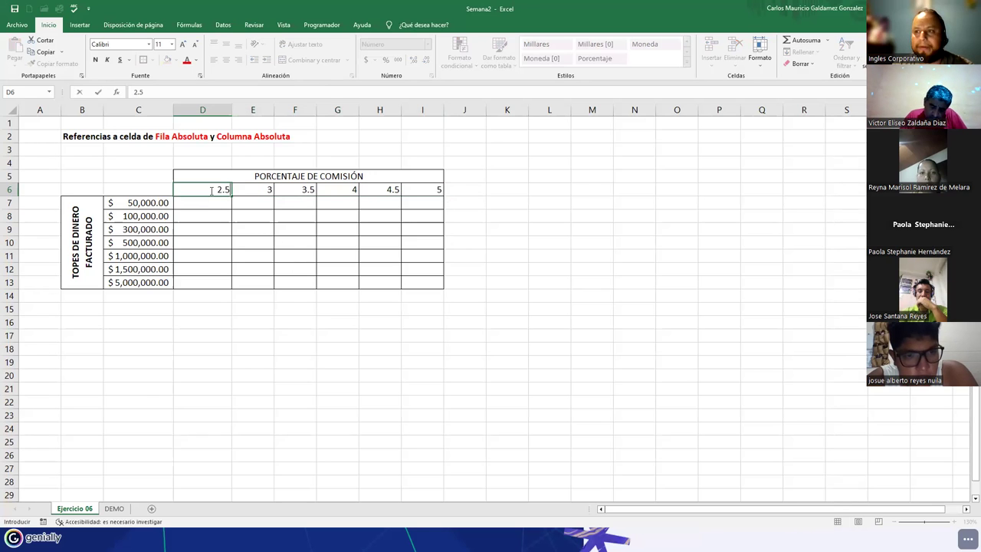
{"action": "key", "text": "Tab"}
{"action": "left_click", "coordinate": [216, 189]}
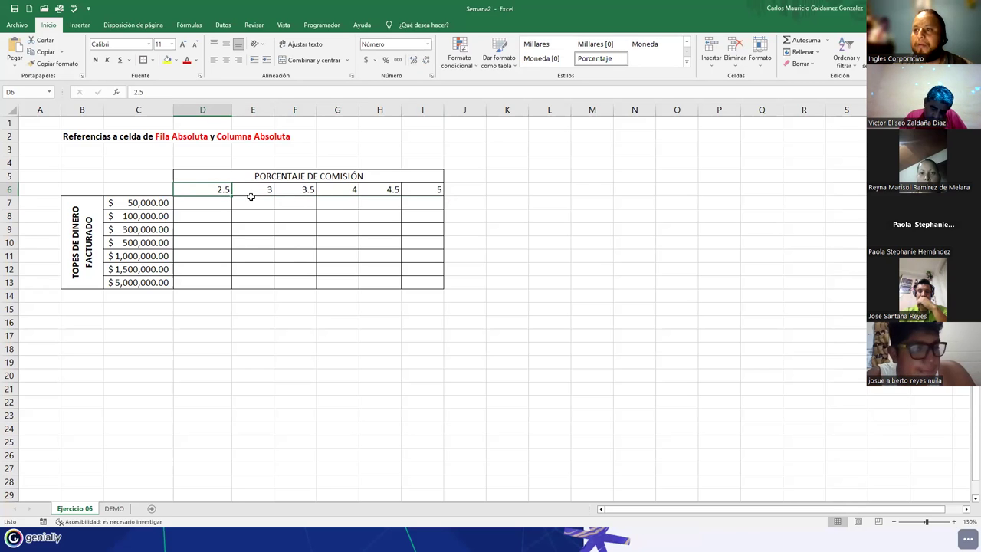
{"action": "left_click", "coordinate": [387, 62]}
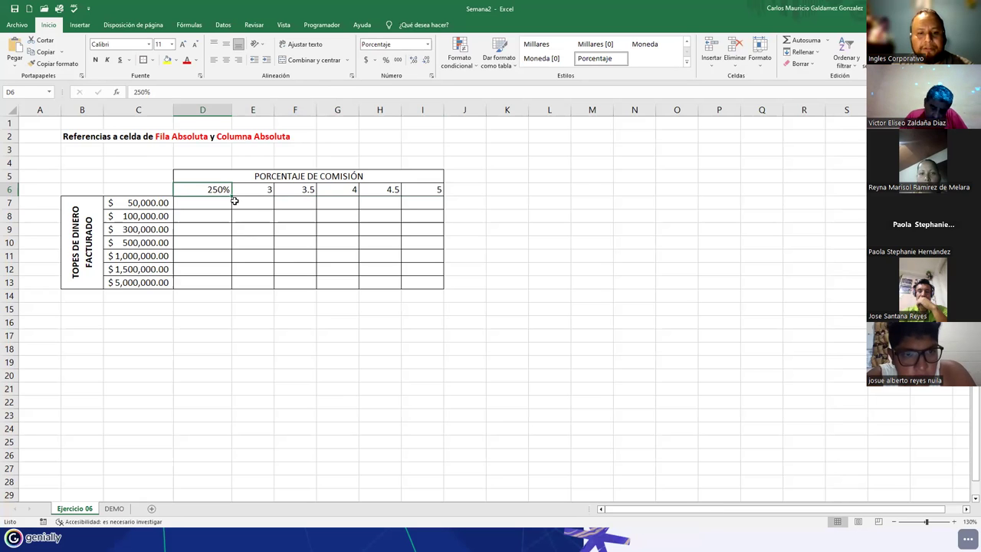
{"action": "type", "text": "3"}
{"action": "key", "text": "Tab"}
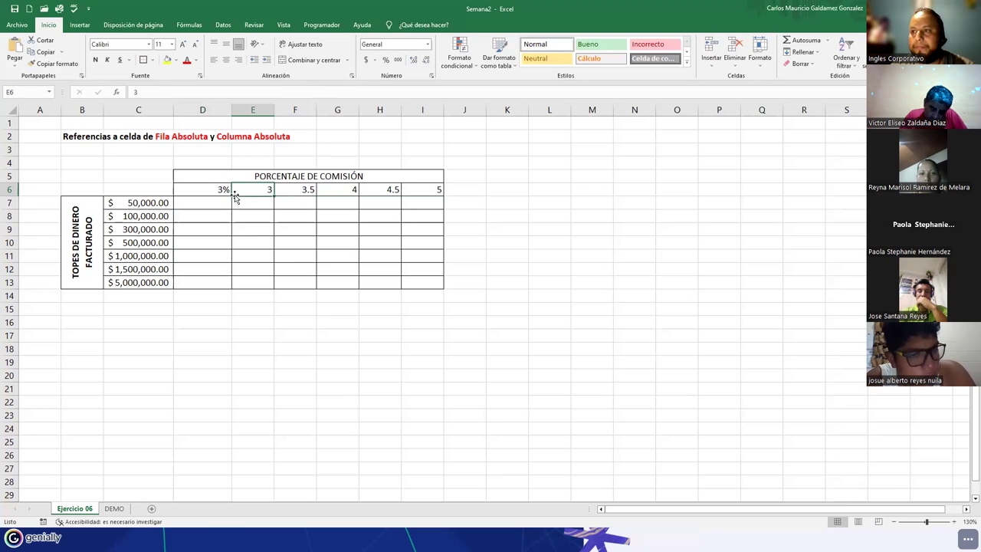
{"action": "left_click", "coordinate": [220, 192]}
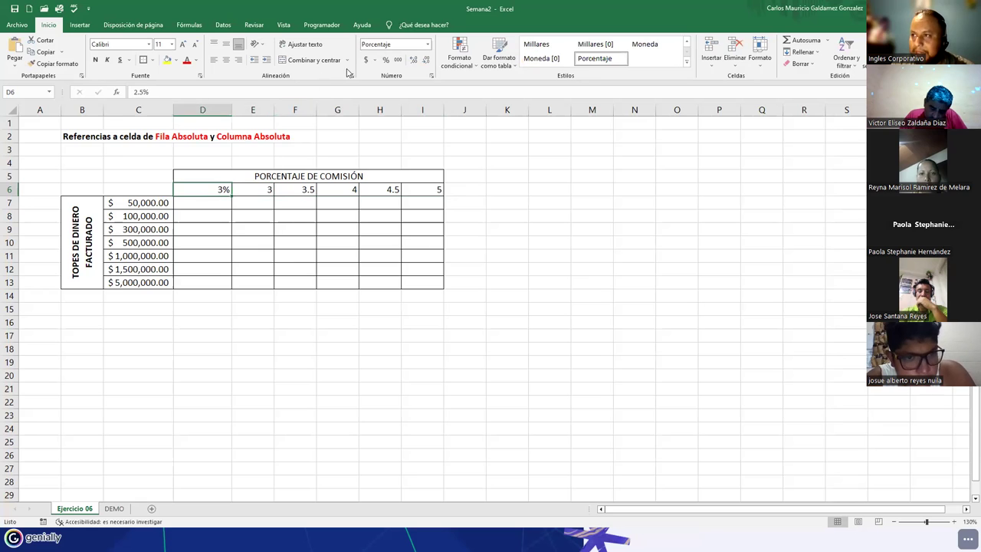
{"action": "left_click", "coordinate": [414, 60]}
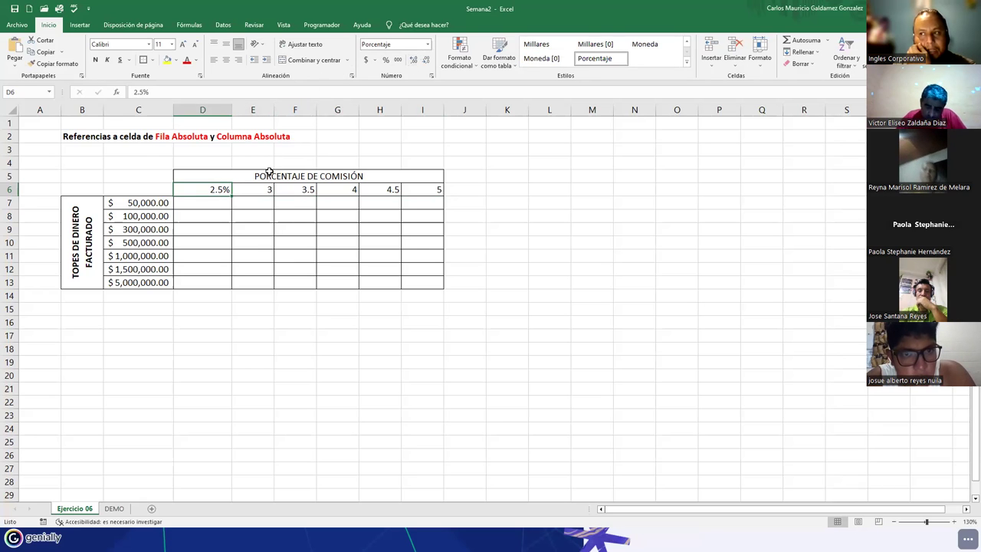
Enter 3%, 3.50%, 4%, 4.50% and 5% in E6:I6, and show all percentages in D6:I6 with two decimal places.
{"action": "left_click", "coordinate": [261, 193]}
{"action": "type", "text": "3%"}
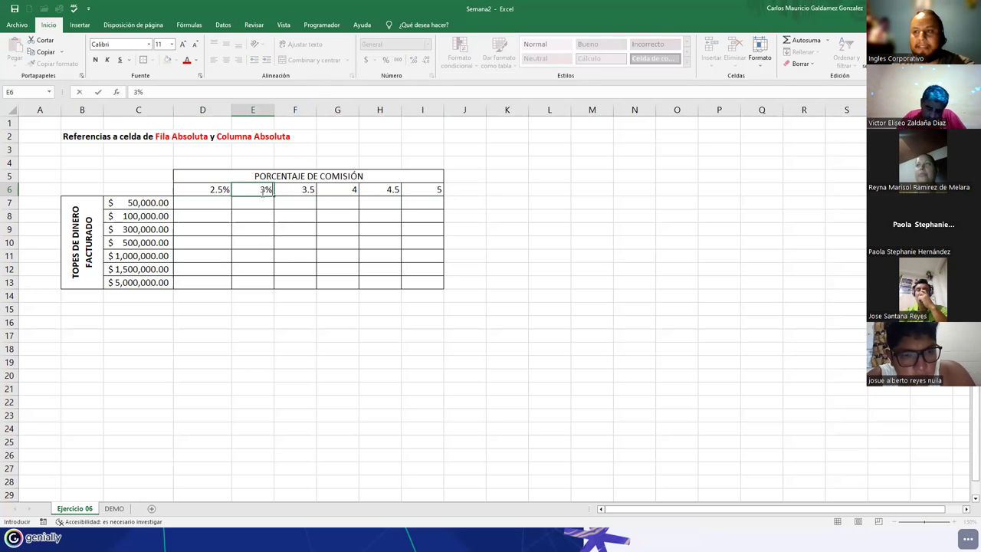
{"action": "key", "text": "Tab"}
{"action": "type", "text": "3.50%"}
{"action": "key", "text": "Tab"}
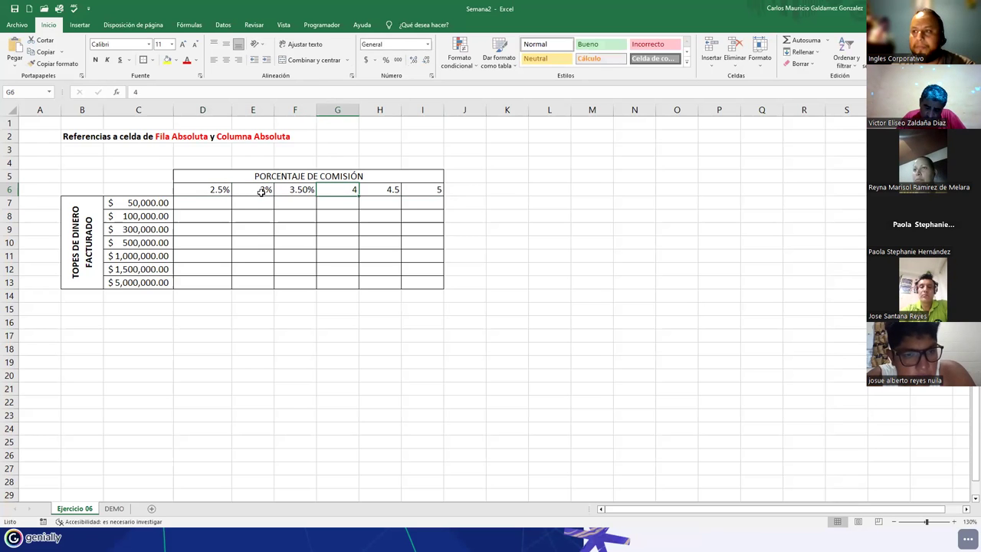
{"action": "type", "text": "4%"}
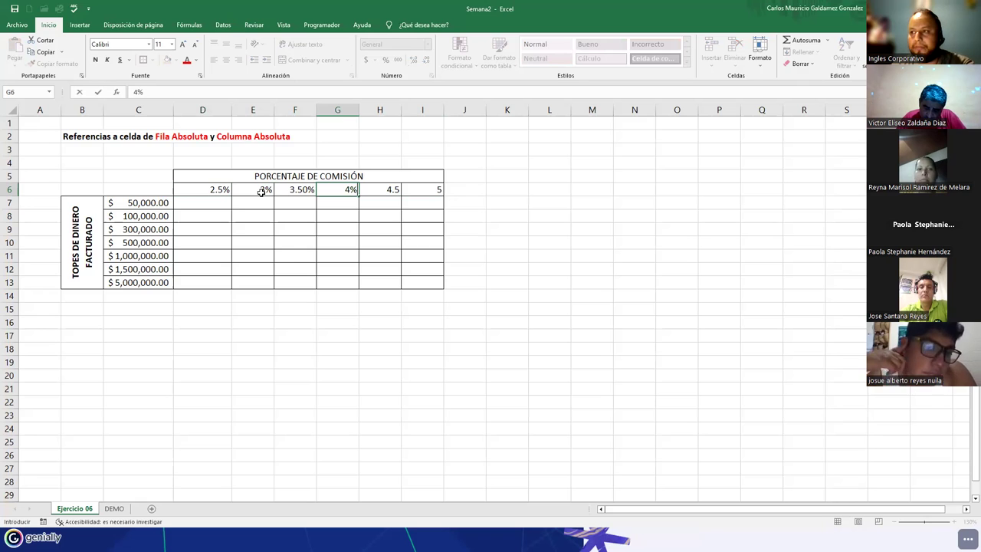
{"action": "key", "text": "Tab"}
{"action": "type", "text": "4.50%"}
{"action": "key", "text": "Tab"}
{"action": "type", "text": "5%"}
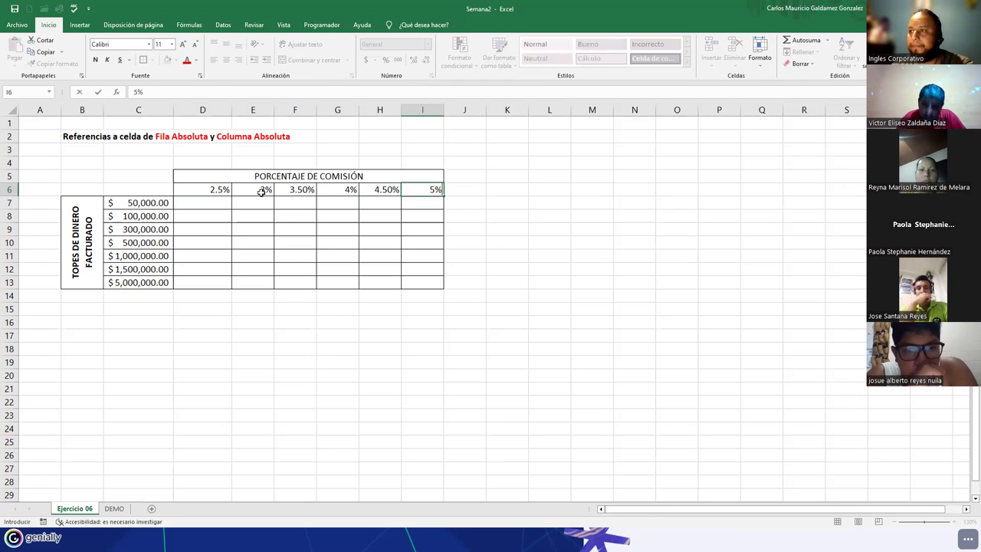
{"action": "key", "text": "Tab"}
{"action": "left_click_drag", "start_coordinate": [216, 191], "coordinate": [435, 191]}
{"action": "left_click", "coordinate": [413, 60]}
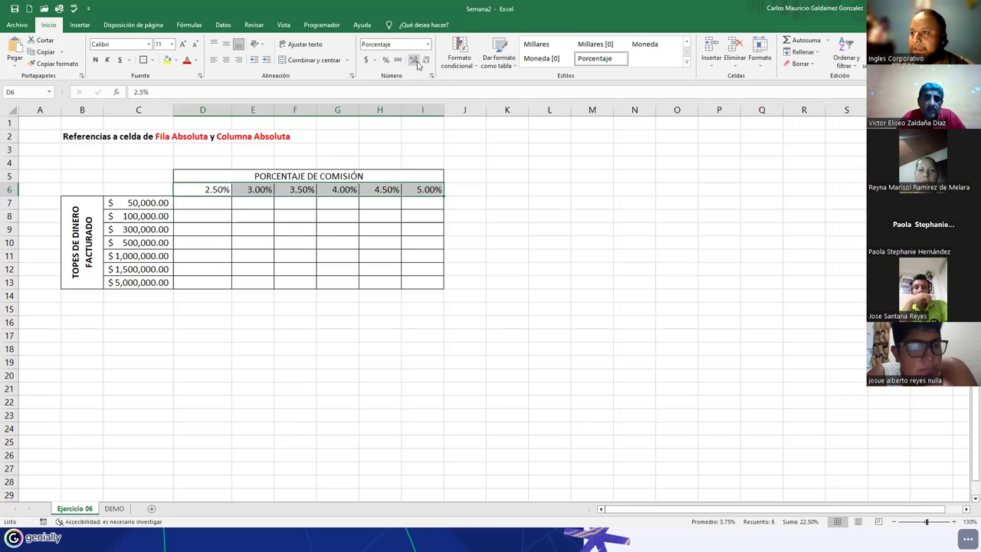
Reduce the commission percentages in D6:I6 to one decimal place.
{"action": "left_click", "coordinate": [426, 61]}
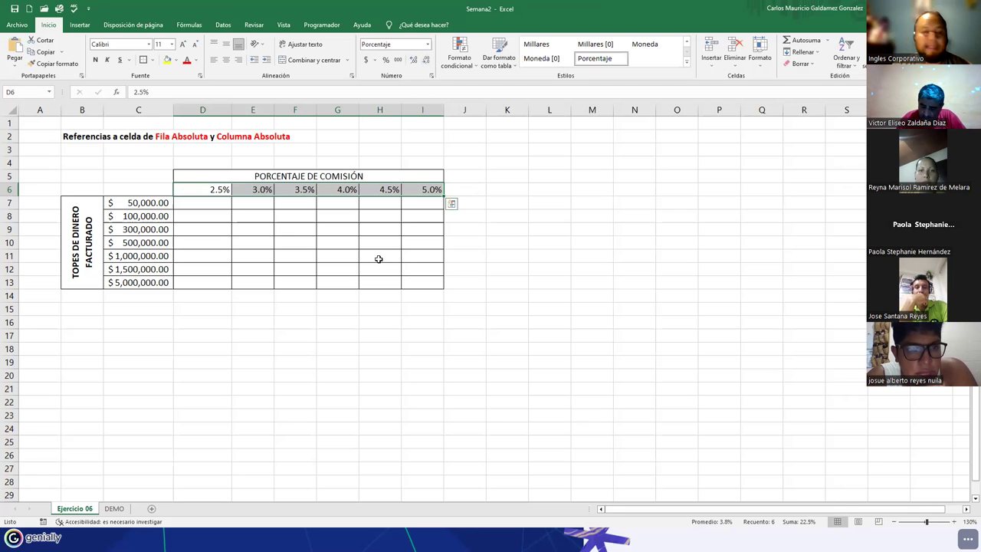
{"action": "left_click", "coordinate": [208, 203]}
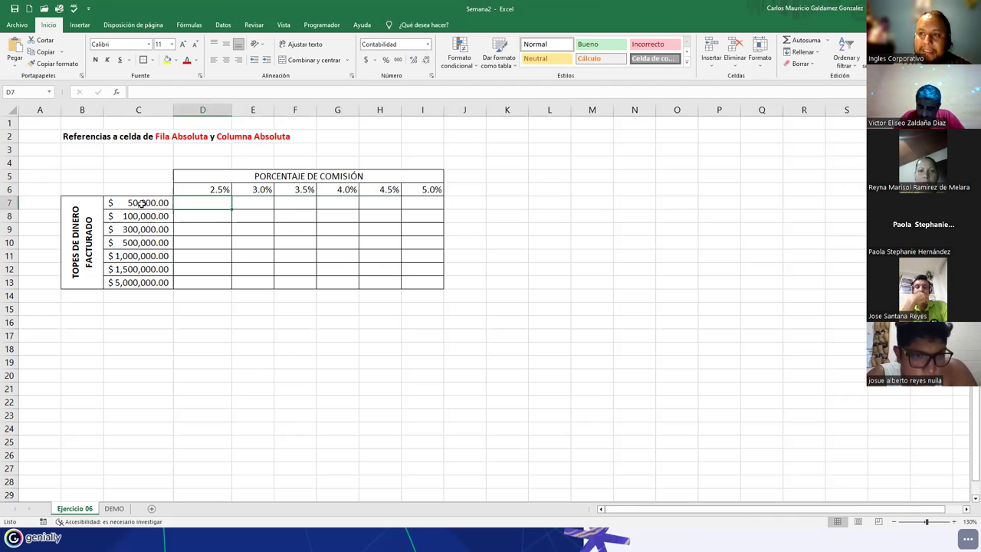
{"action": "left_click", "coordinate": [80, 280]}
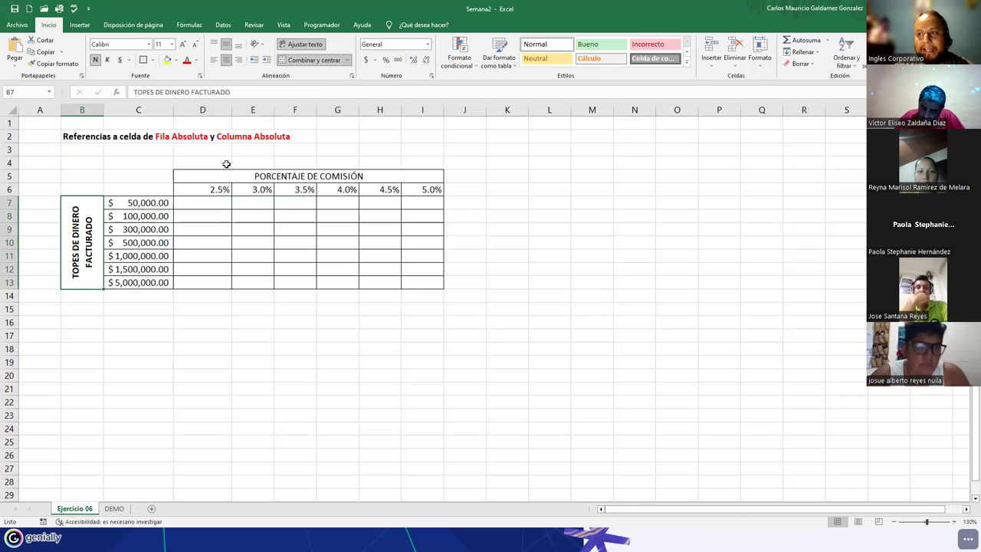
{"action": "left_click_drag", "start_coordinate": [203, 190], "coordinate": [431, 189]}
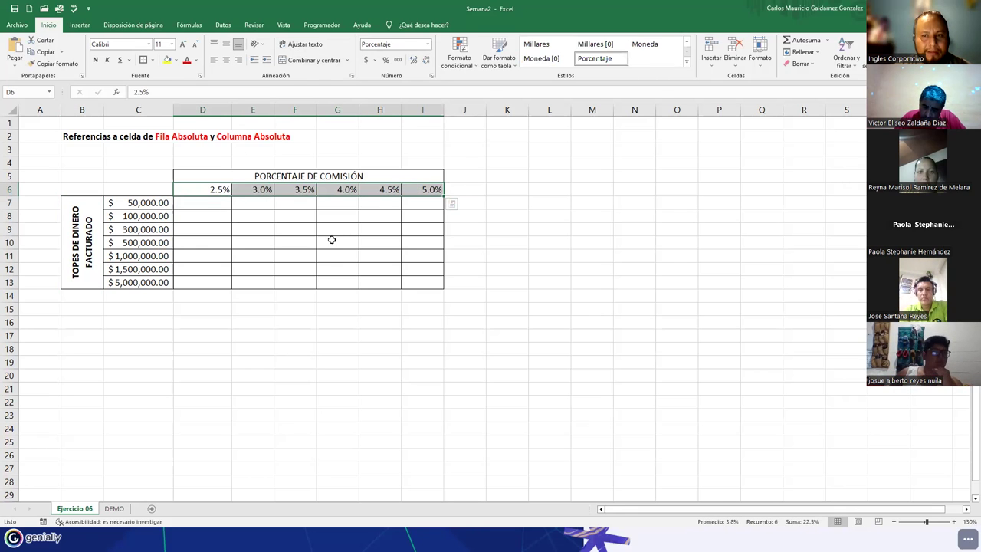
{"action": "left_click", "coordinate": [204, 207]}
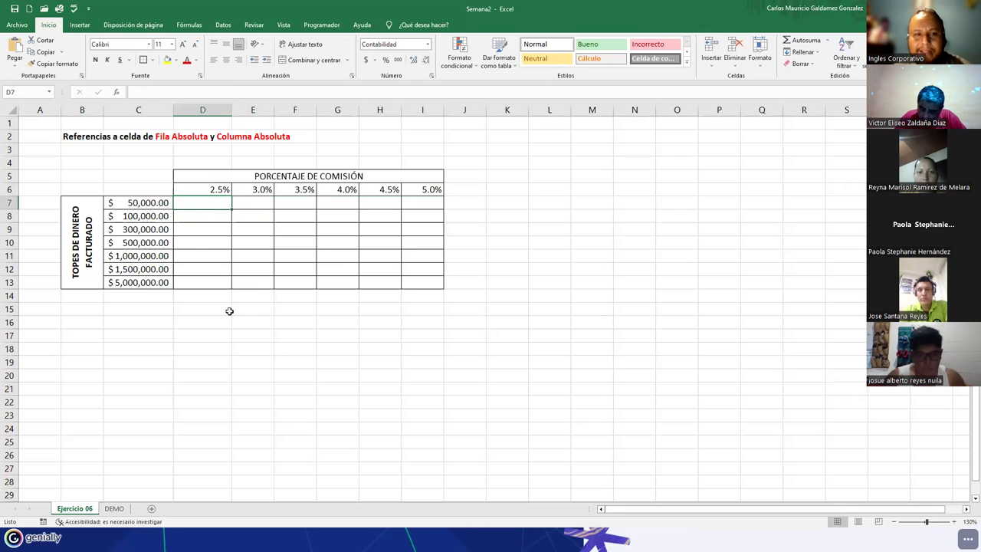
Make the invoiced money amounts in C7:C13 bold.
{"action": "left_click_drag", "start_coordinate": [140, 203], "coordinate": [140, 282]}
{"action": "left_click", "coordinate": [95, 59]}
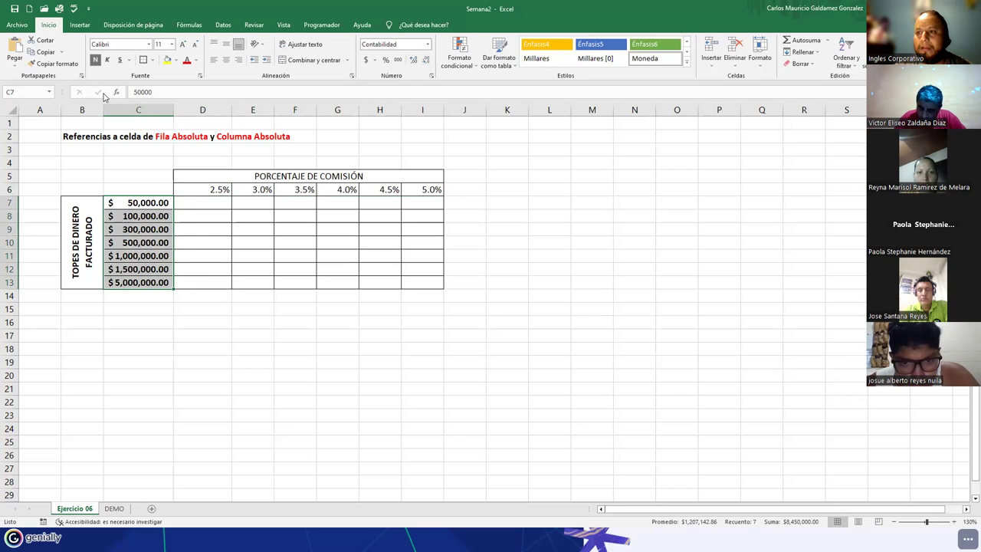
{"action": "left_click", "coordinate": [189, 244]}
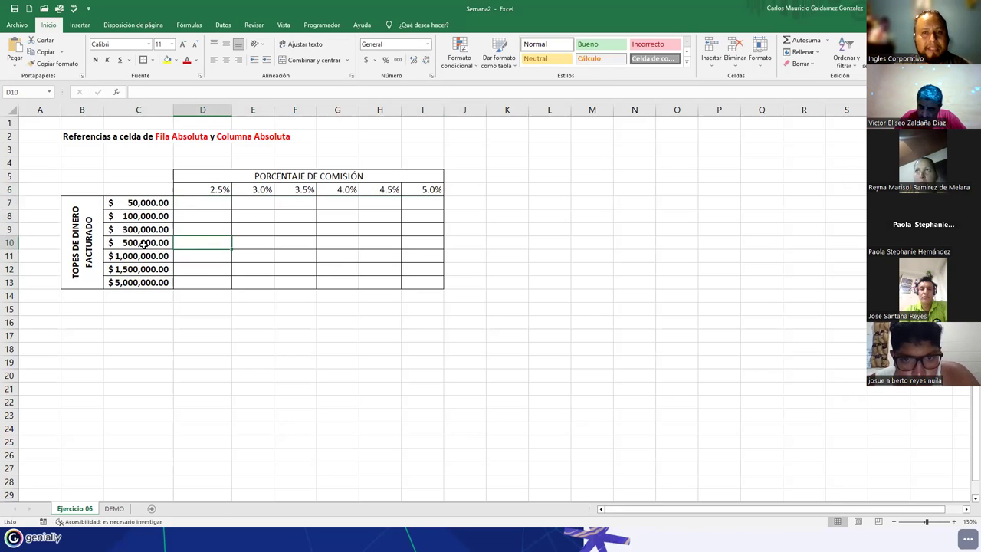
Try merging and centering C5:C6 with the heading "MONTOS TOPE", and undo both the heading and the merge.
{"action": "left_click_drag", "start_coordinate": [122, 175], "coordinate": [126, 189]}
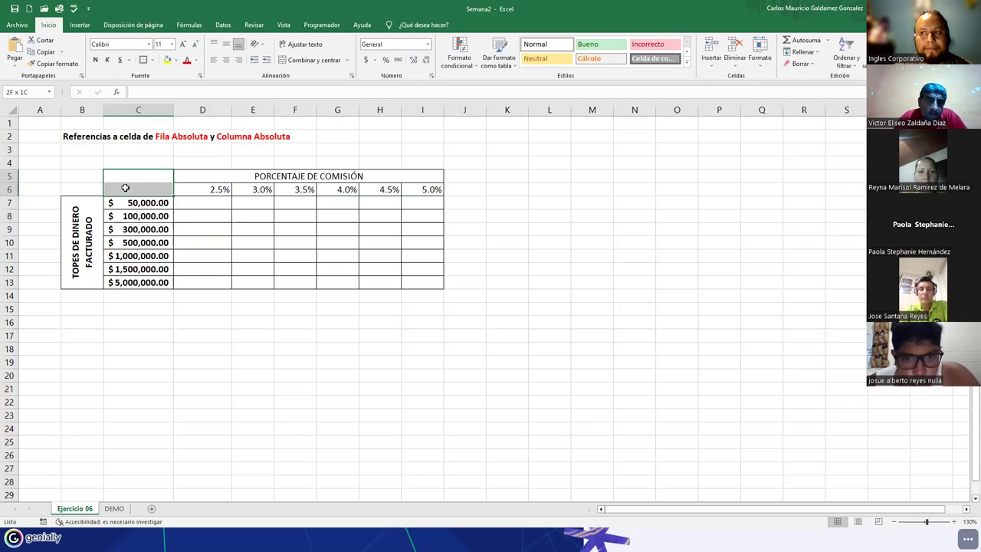
{"action": "left_click", "coordinate": [307, 59]}
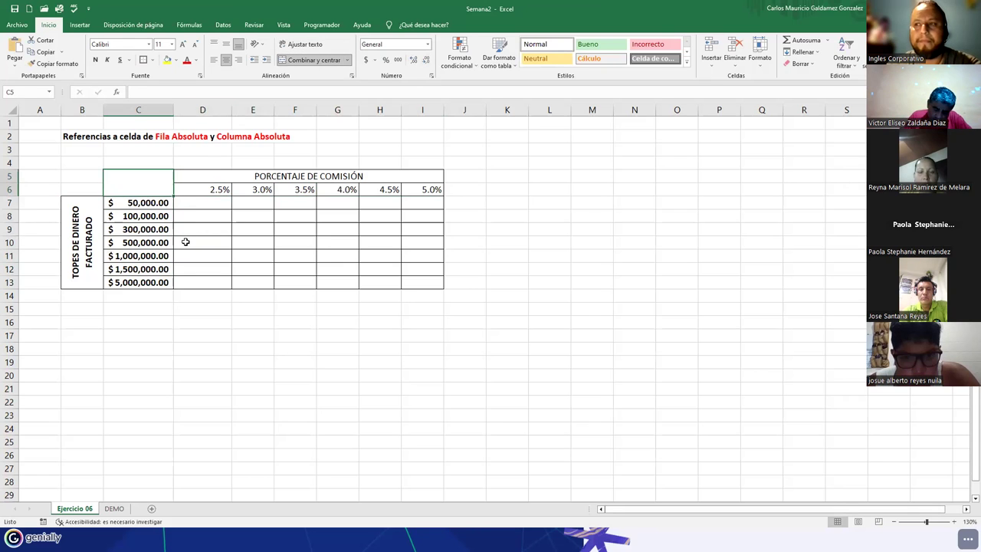
{"action": "type", "text": "MONTOS TOP"}
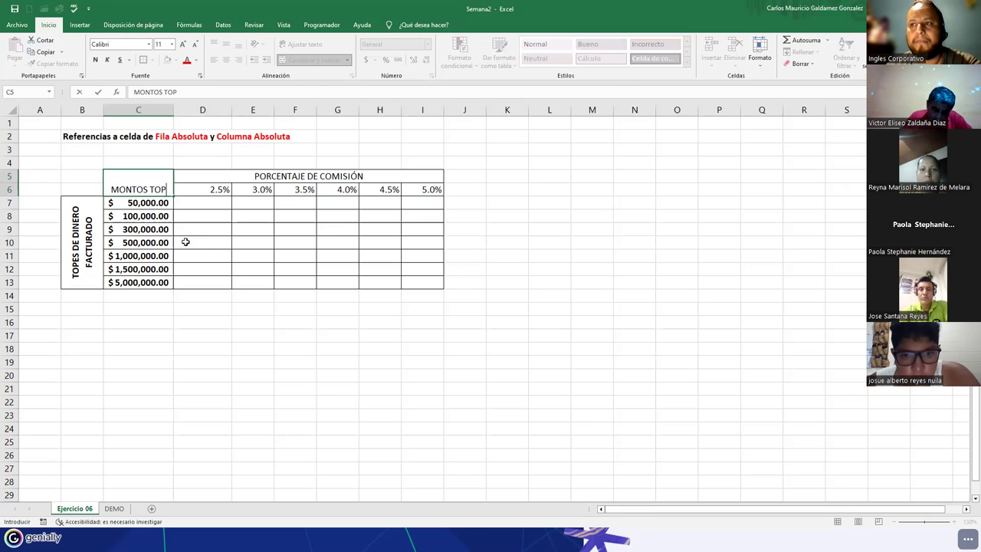
{"action": "key", "text": "Escape"}
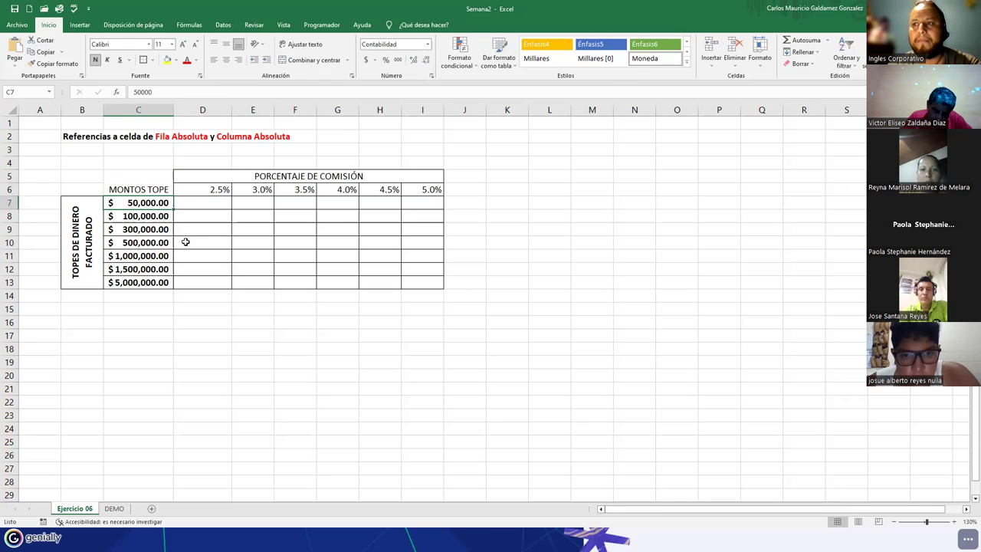
{"action": "left_click", "coordinate": [186, 242]}
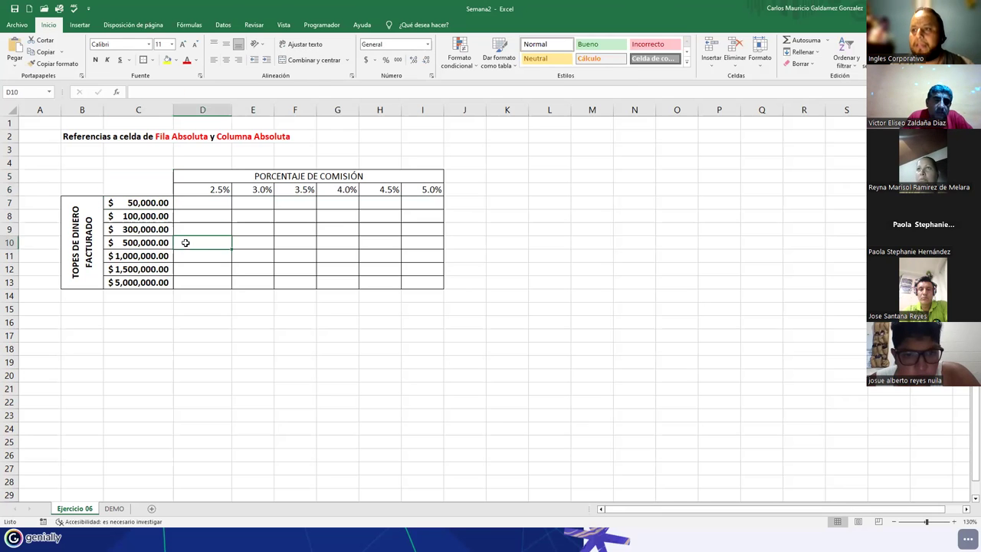
{"action": "key", "text": "ctrl+z"}
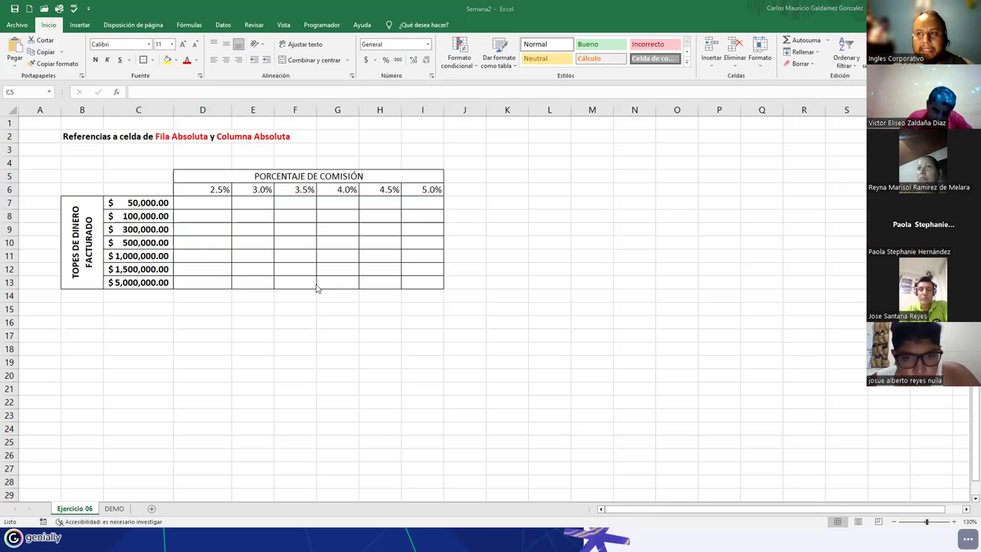
Examine how each commission cell in D7:I7 relates to the amount in C7 and the percentage above it in row 6.
{"action": "left_click", "coordinate": [134, 205]}
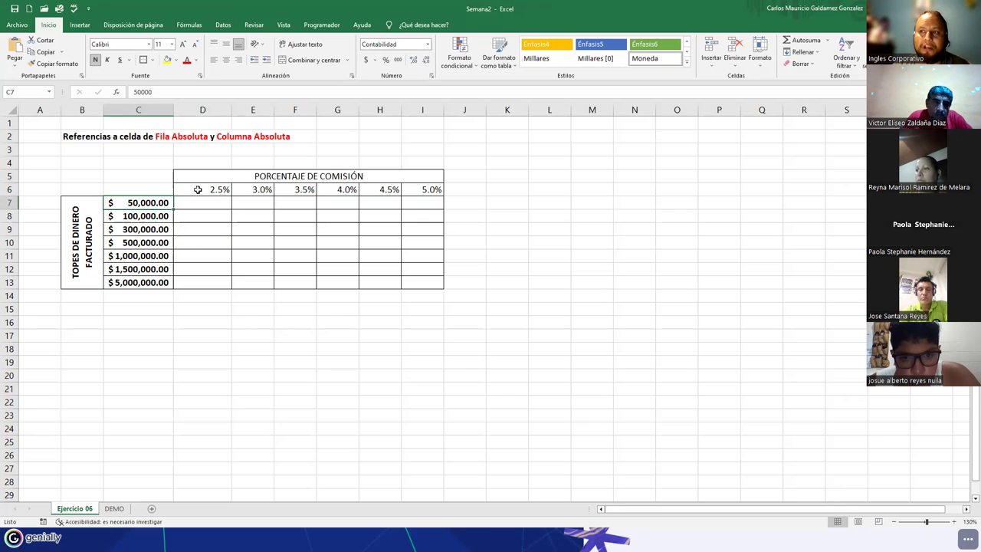
{"action": "left_click", "coordinate": [197, 189]}
{"action": "left_click", "coordinate": [204, 202]}
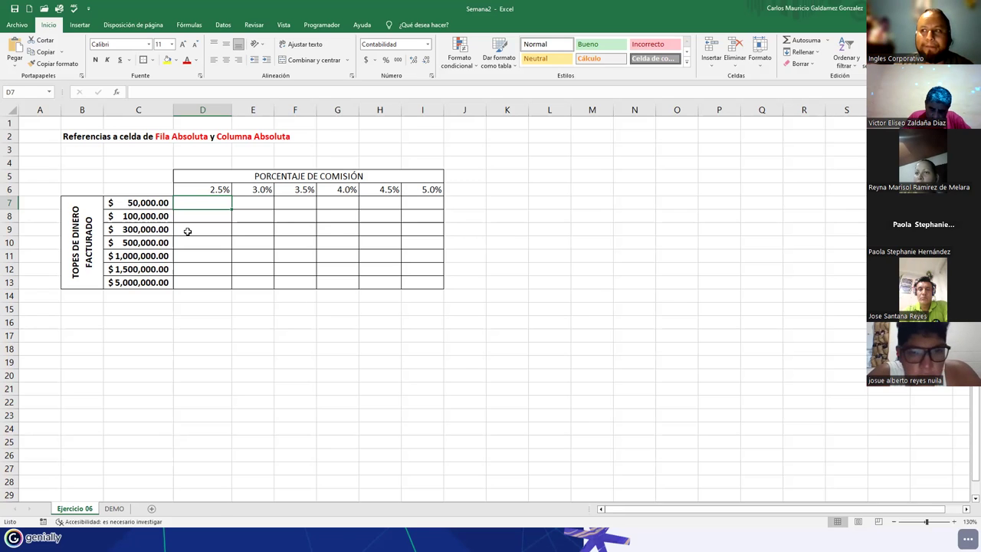
{"action": "key", "text": "Left"}
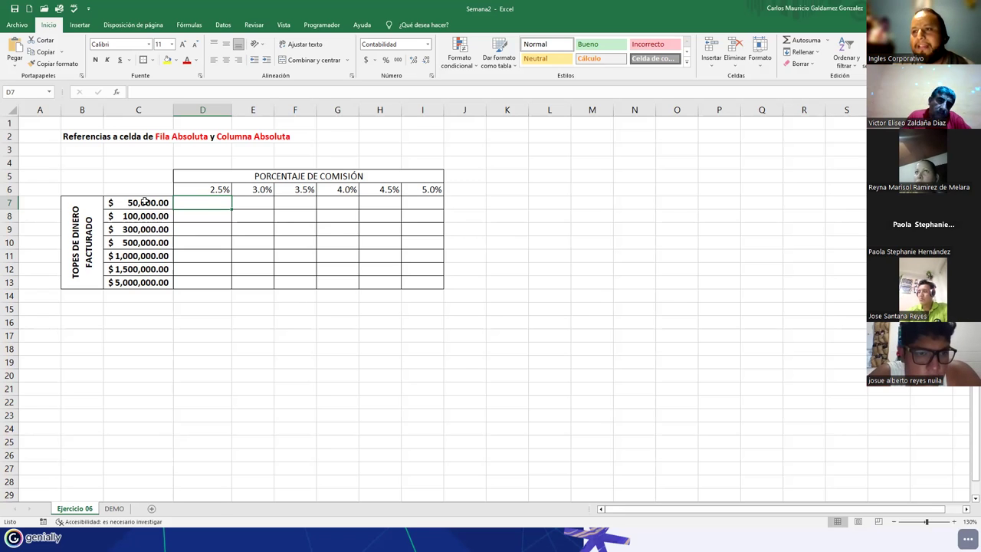
{"action": "left_click", "coordinate": [202, 205]}
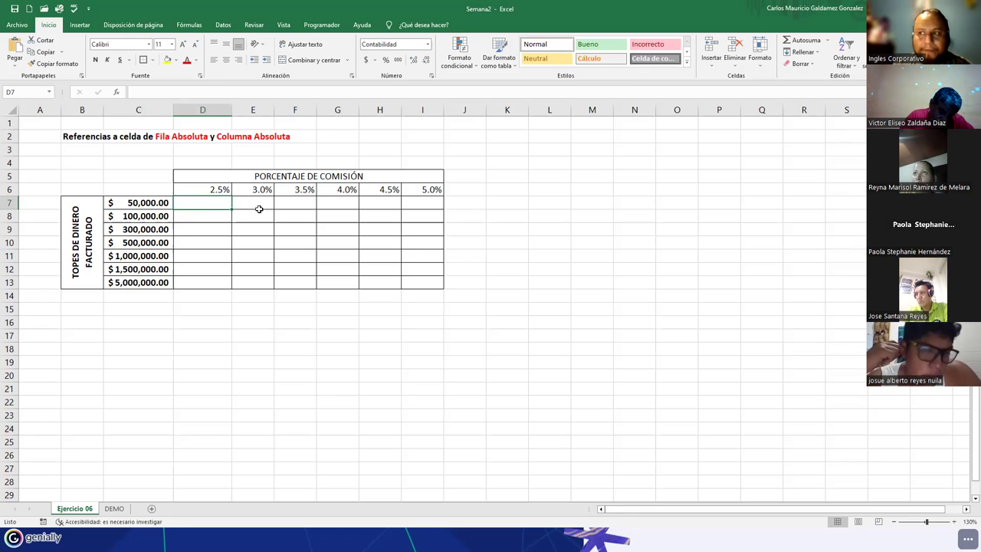
{"action": "left_click", "coordinate": [251, 204]}
{"action": "left_click", "coordinate": [308, 203]}
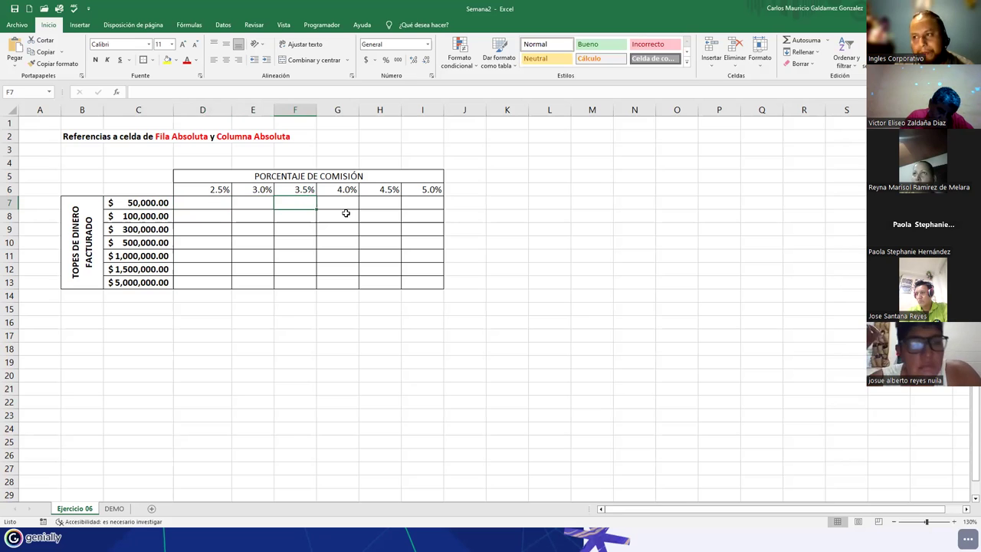
{"action": "left_click", "coordinate": [344, 202]}
{"action": "left_click", "coordinate": [380, 202]}
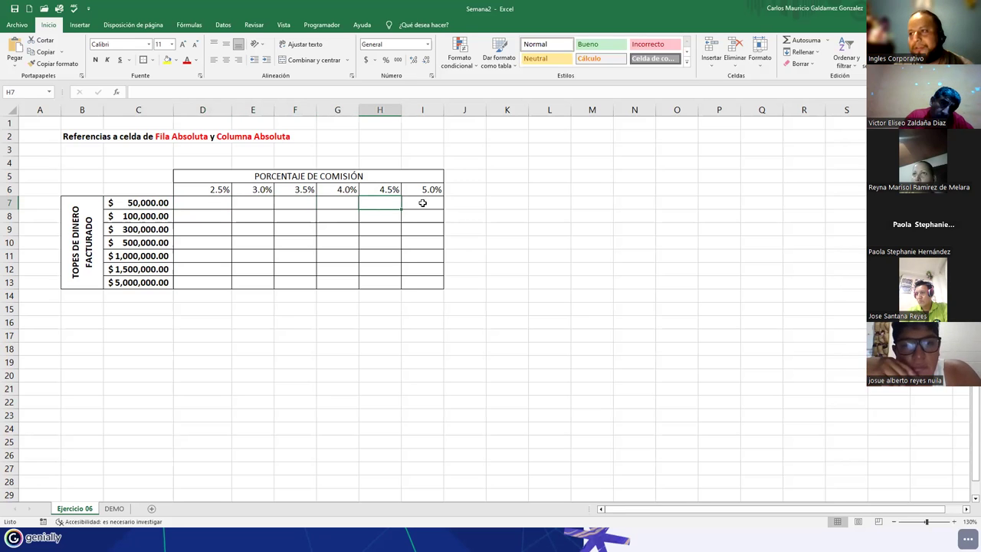
{"action": "left_click", "coordinate": [422, 203]}
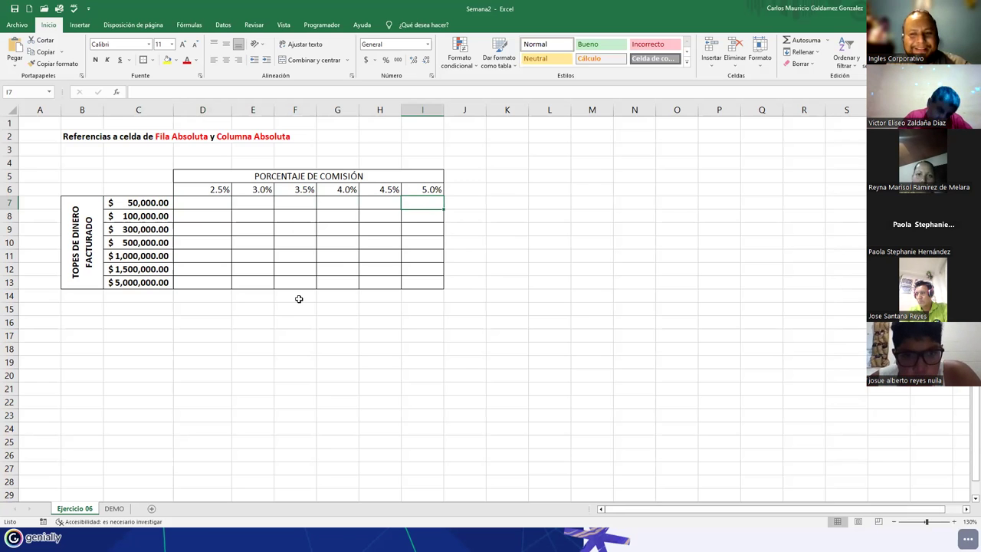
{"action": "left_click", "coordinate": [216, 204]}
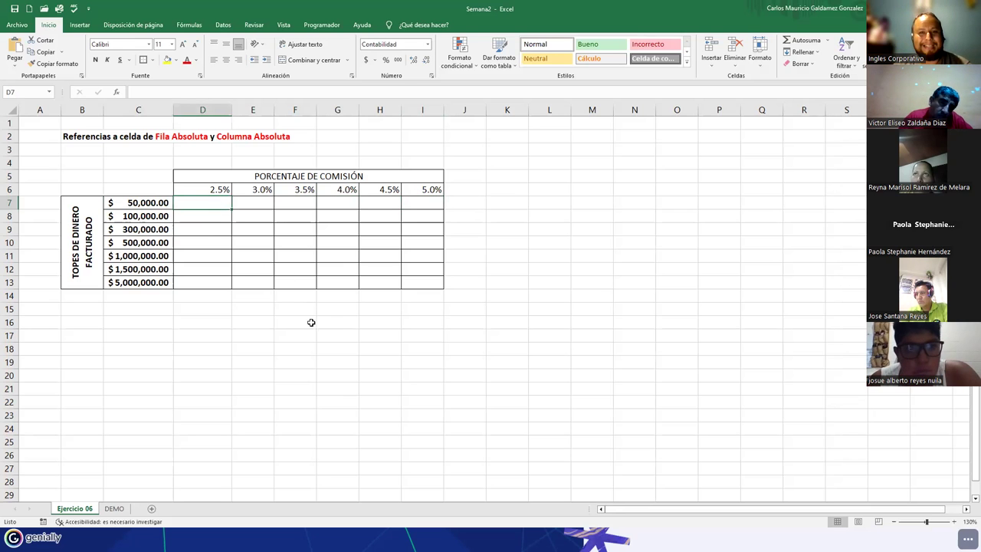
{"action": "left_click", "coordinate": [198, 293]}
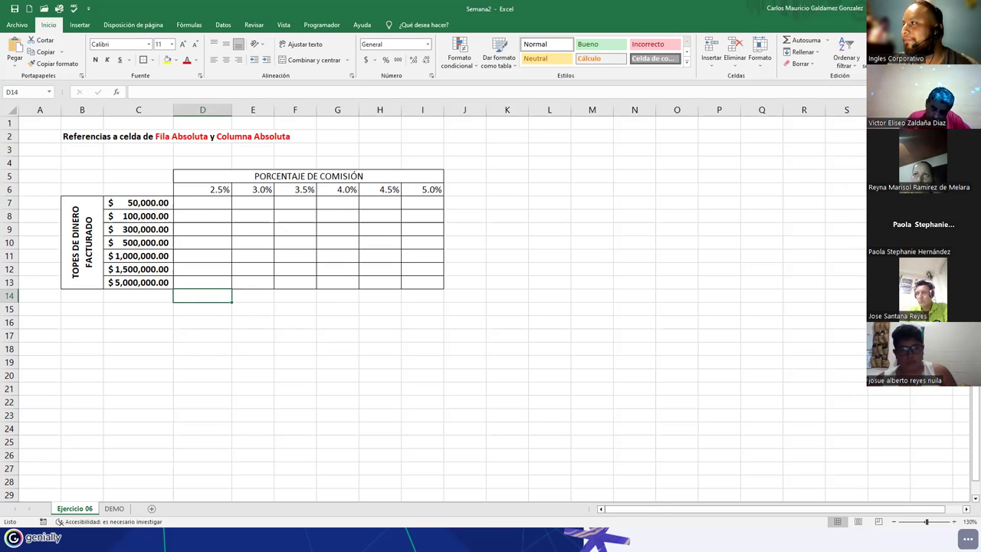
Switch to the Genially presentation and view the slide with the completed commission table.
{"action": "key", "text": "alt+Tab"}
{"action": "key", "text": "Right"}
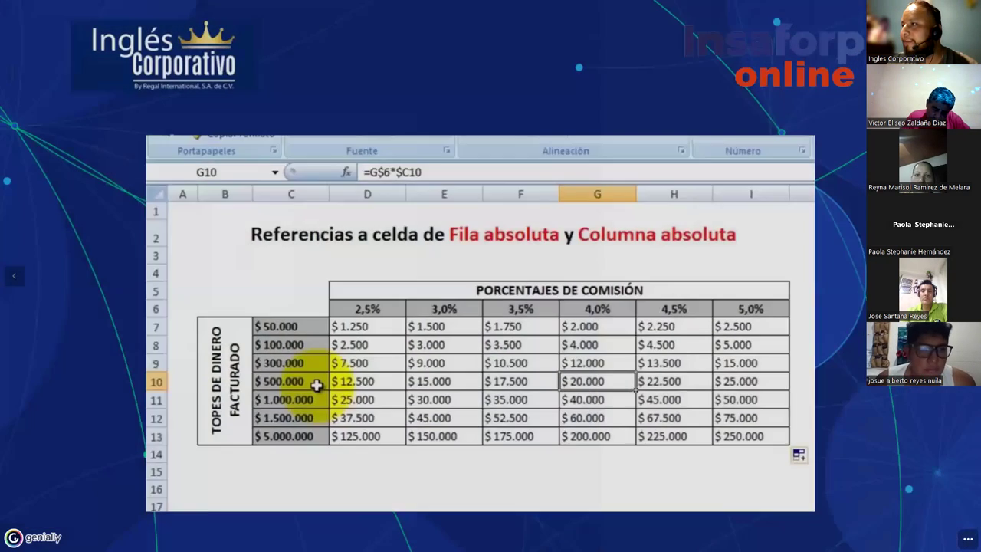